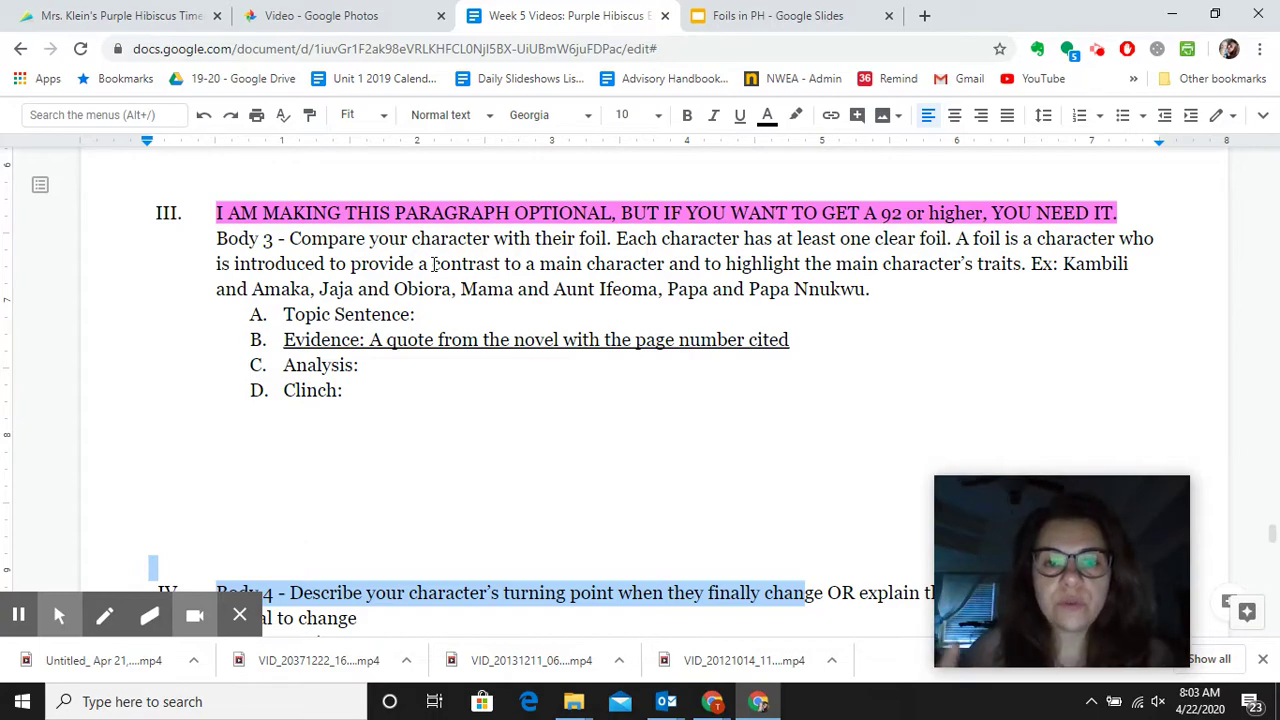
Switch to the 'Foils in PH' Google Slides presentation tab.
click(752, 18)
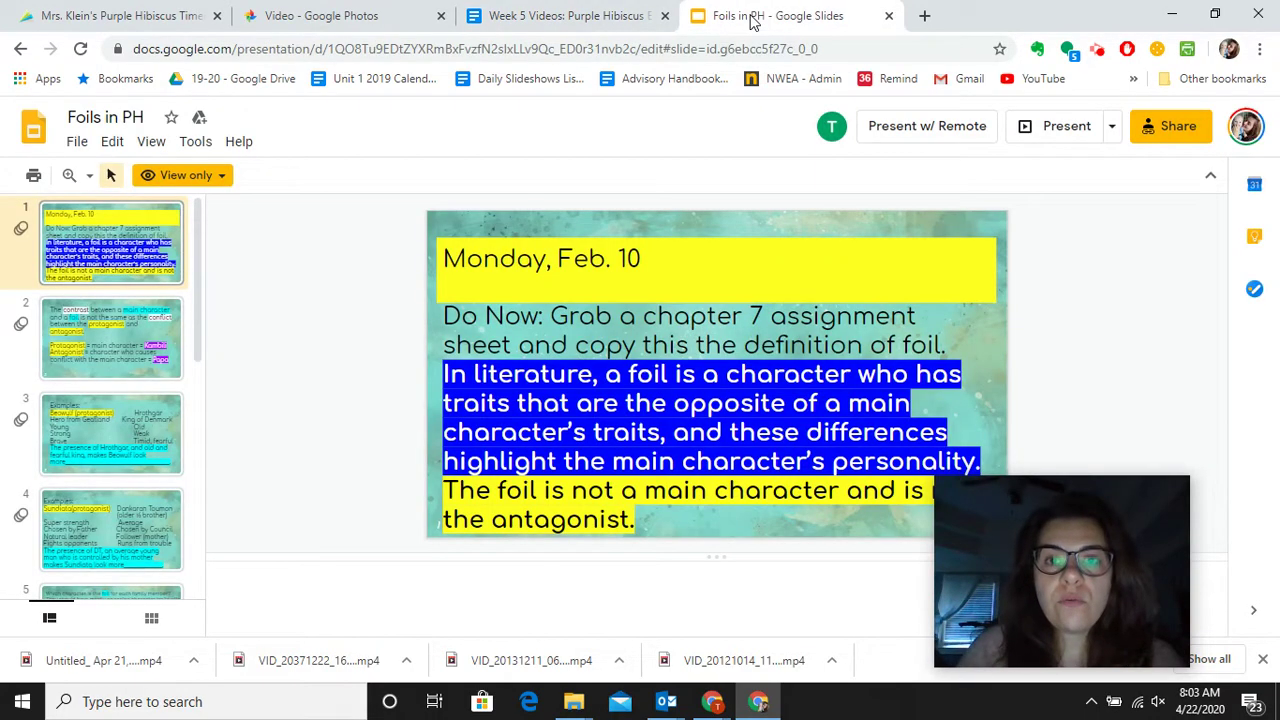
Page through the Foils in PH slides, select its web address, and return to the essay outline.
click(98, 330)
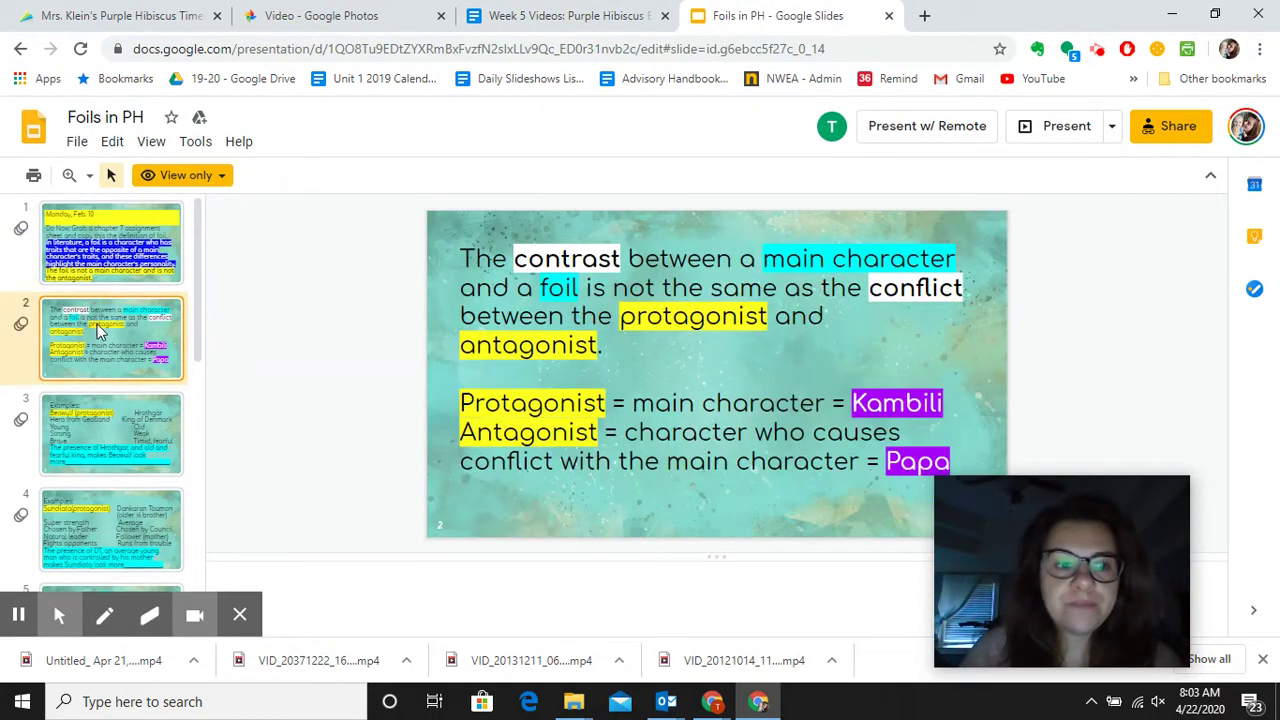
key(Down)
key(Down)
key(Down)
key(Down)
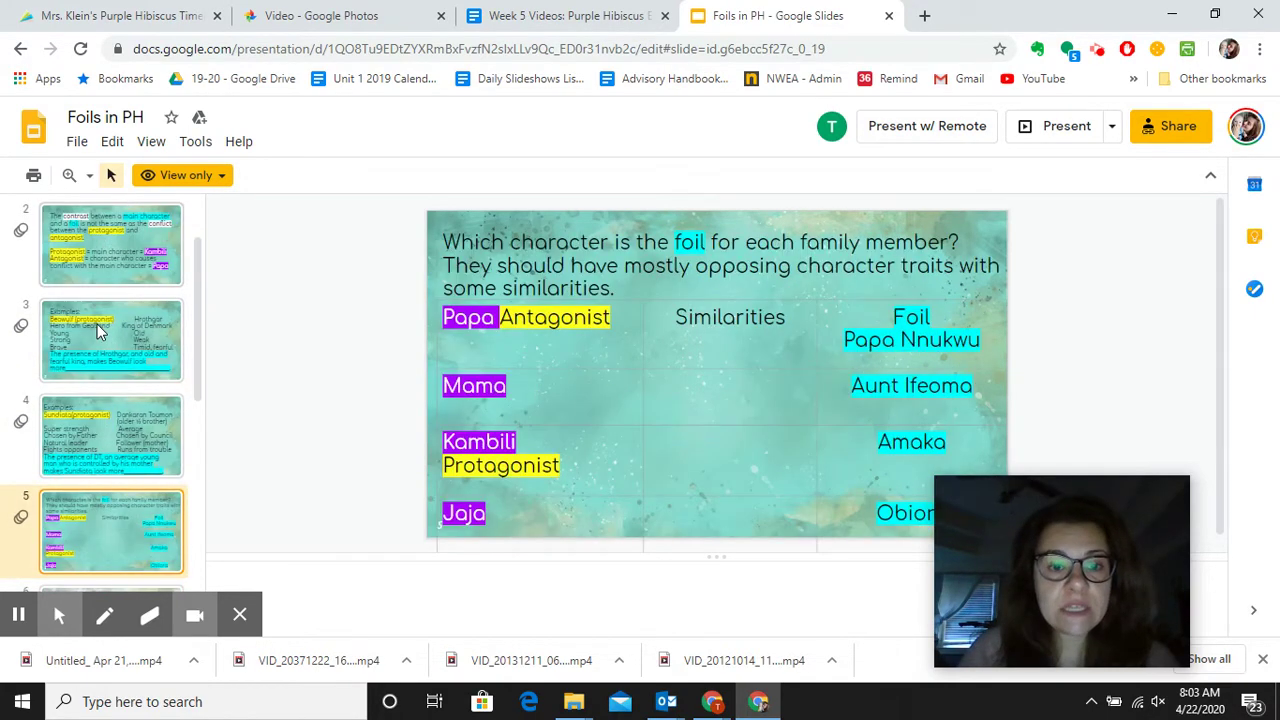
key(Down)
key(Down)
key(Down)
key(Down)
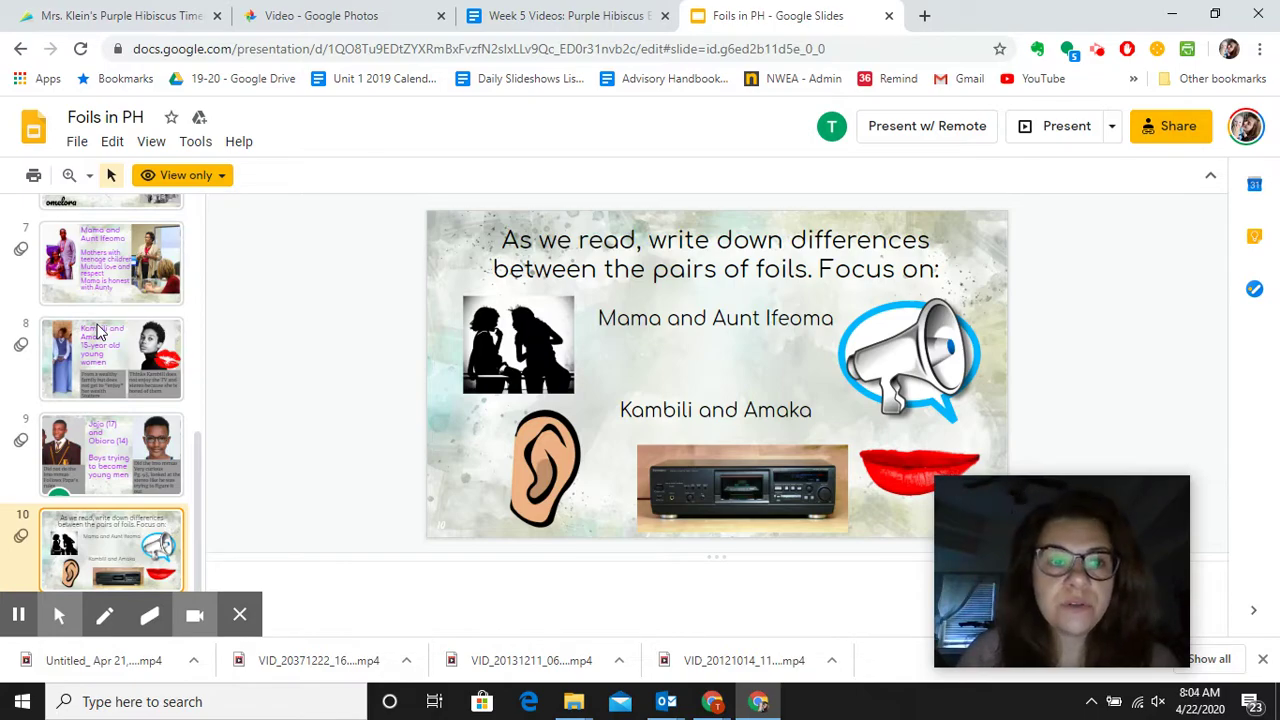
click(314, 50)
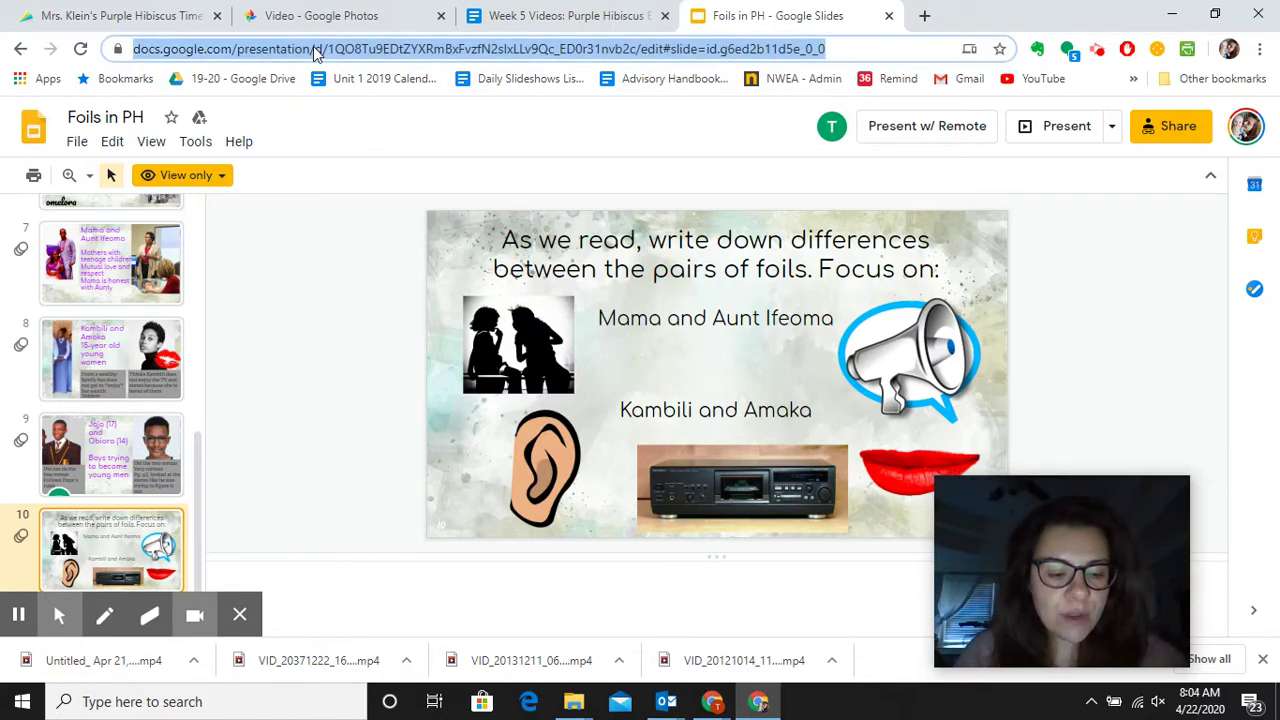
click(505, 15)
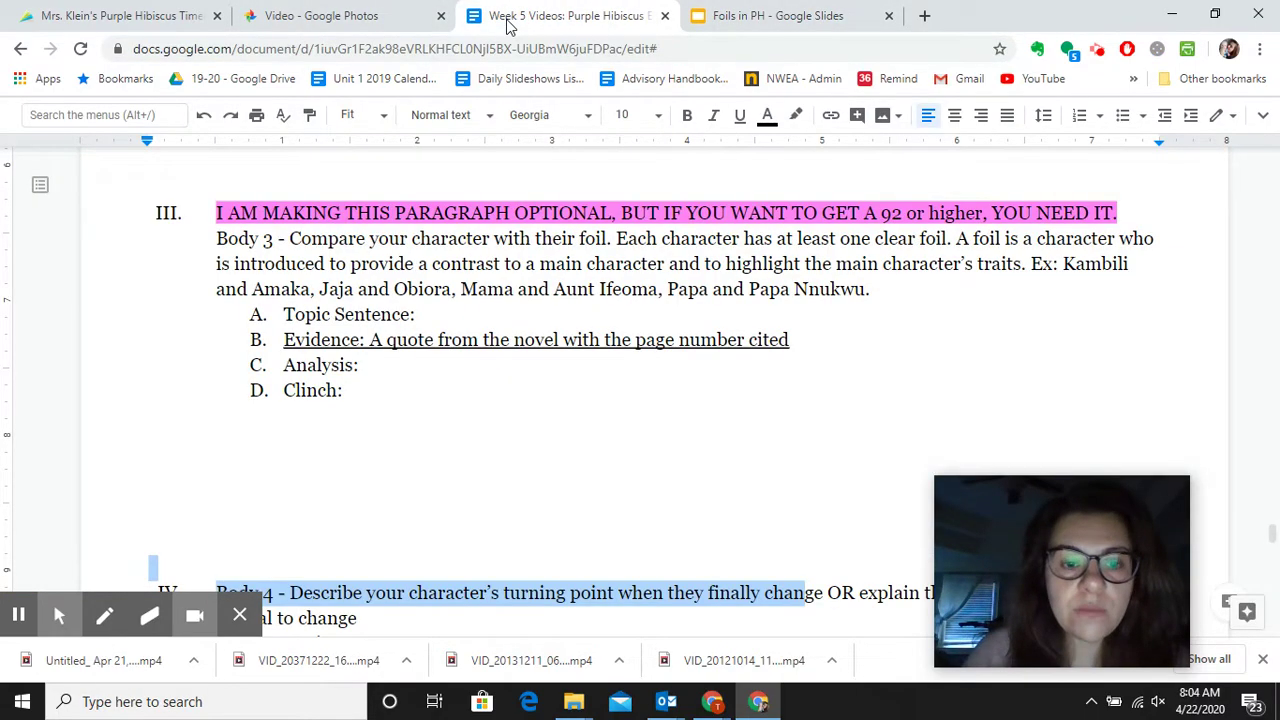
After 'Nnukwu.' in Body 3, add 'Foil presentation:' followed by the pasted slides link.
click(889, 292)
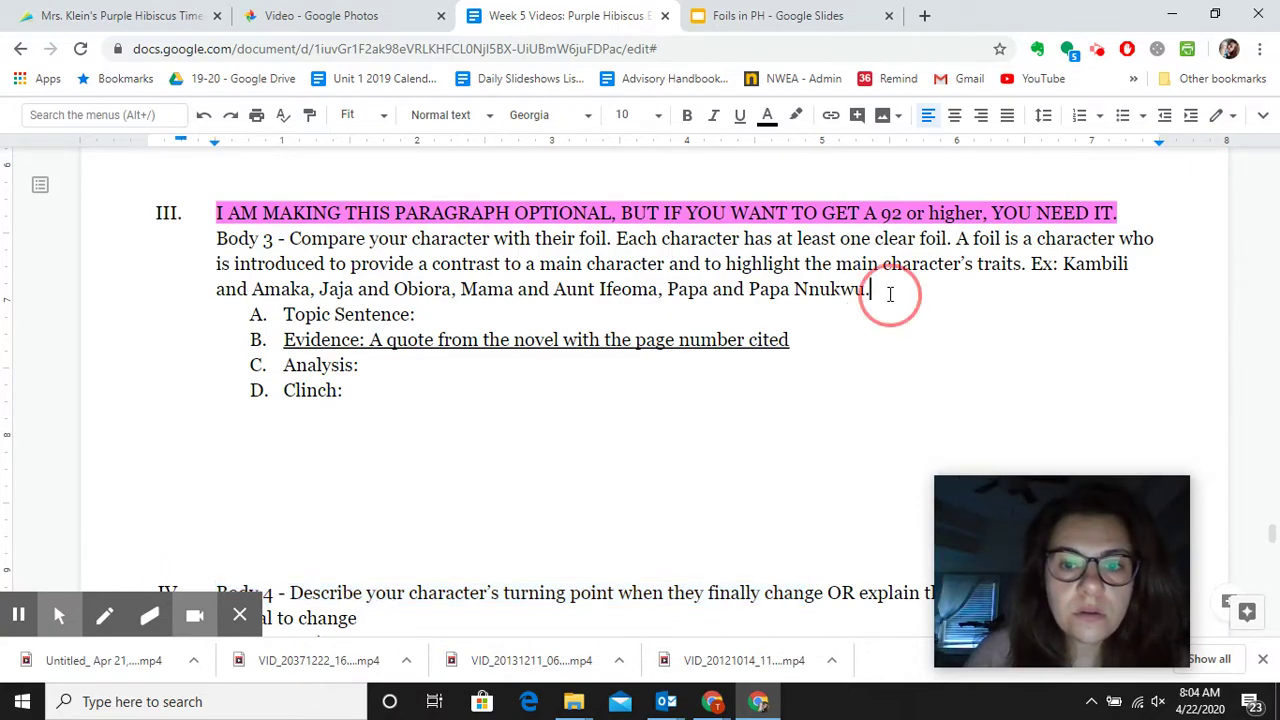
text(Foi)
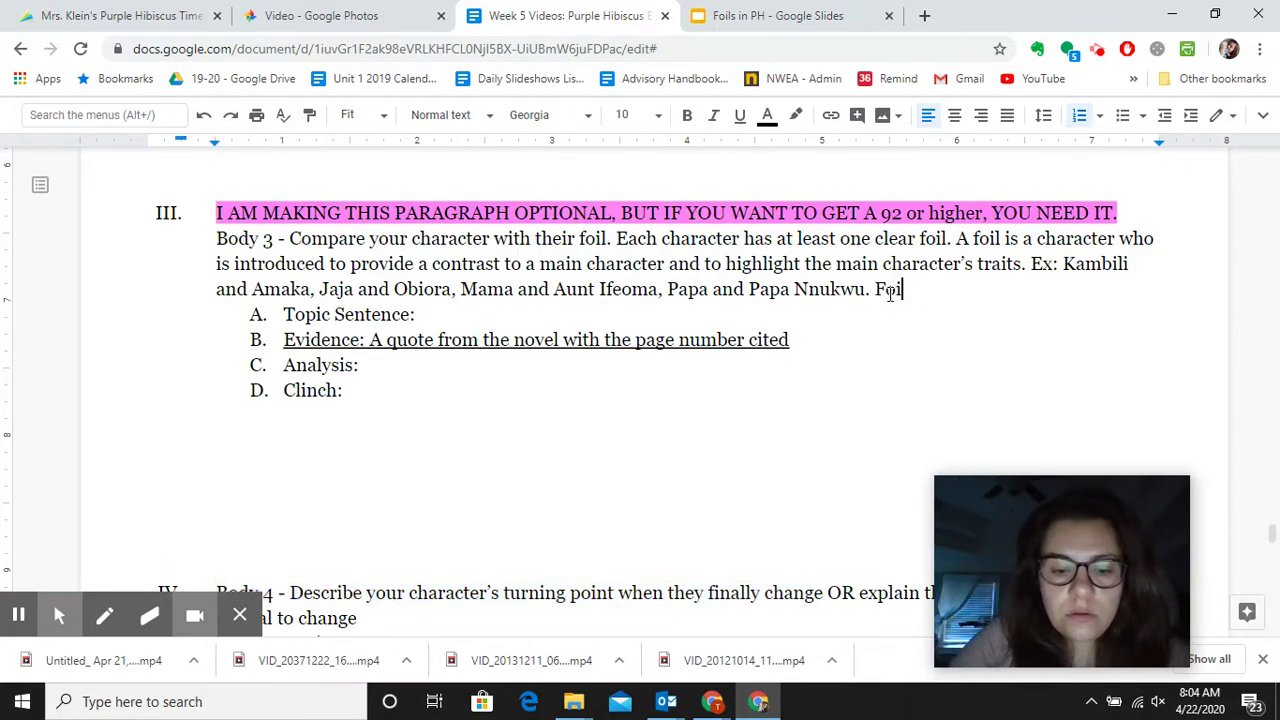
text(l presentatio)
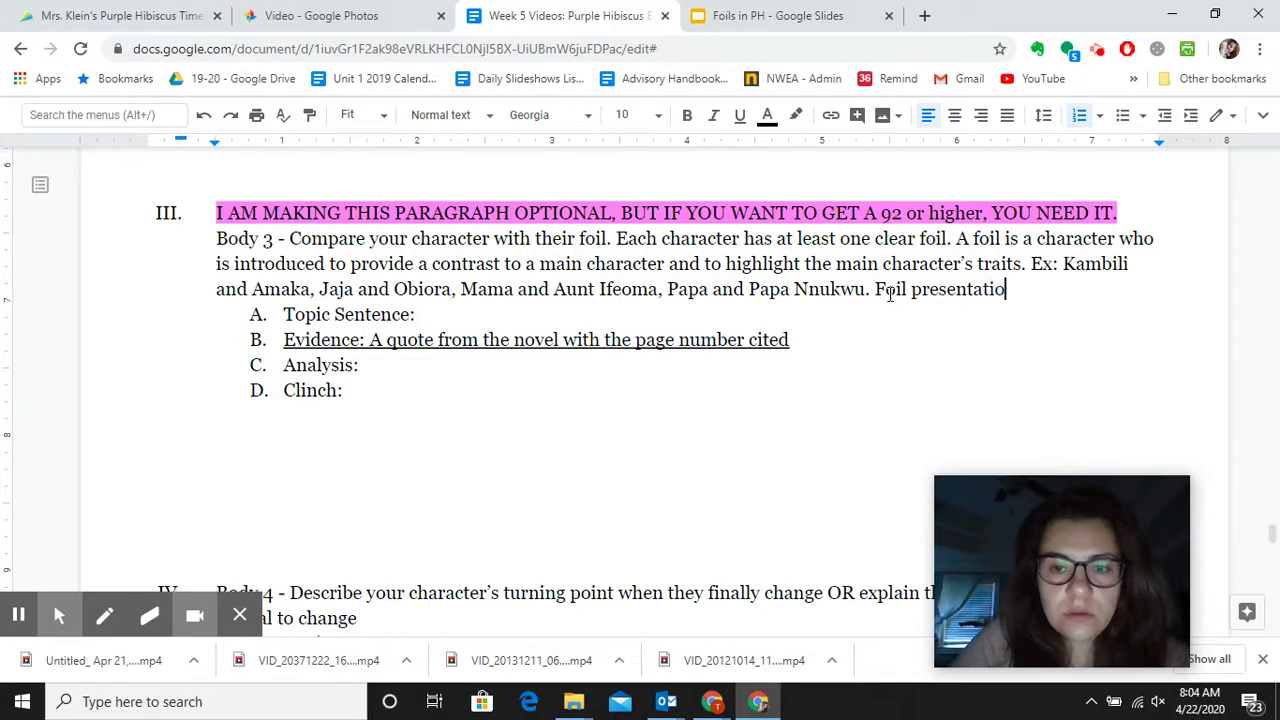
text(n:)
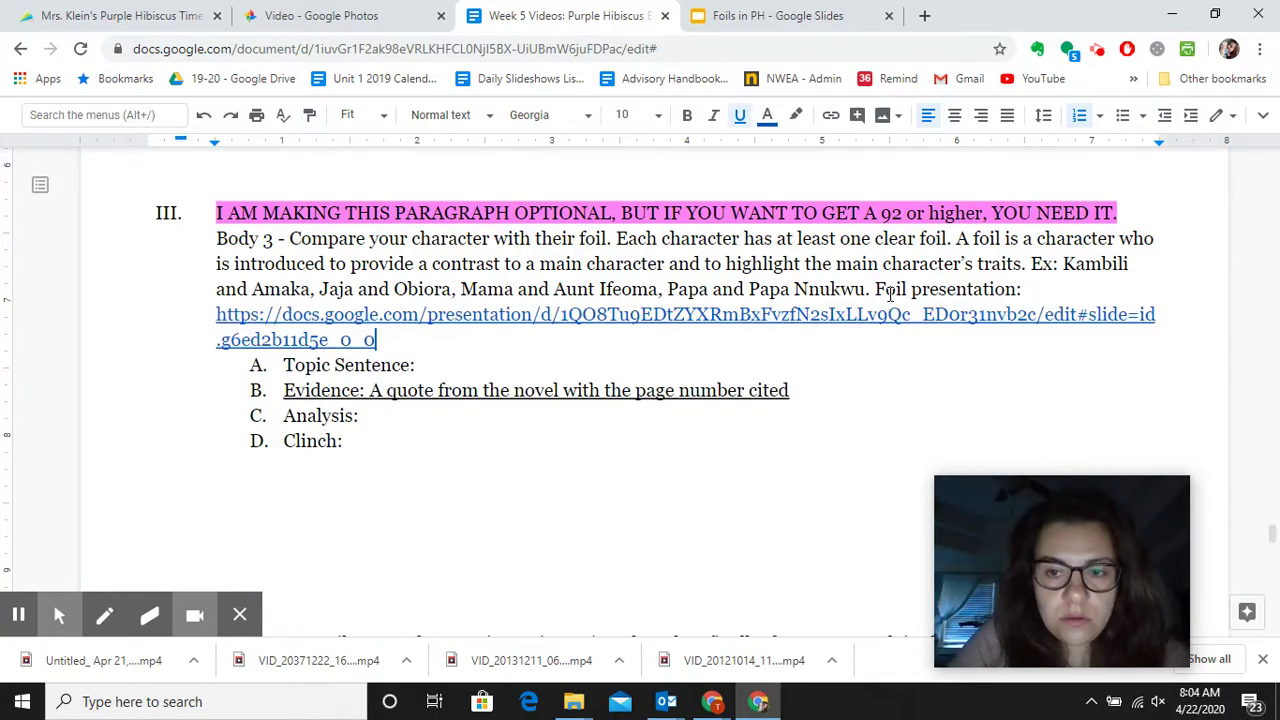
On a new unnumbered line, type the 'COMPARE AND CONTRAST your character with his/her foil…' instruction.
key(Return)
key(BackSpace)
key(BackSpace)
text(COMPAR)
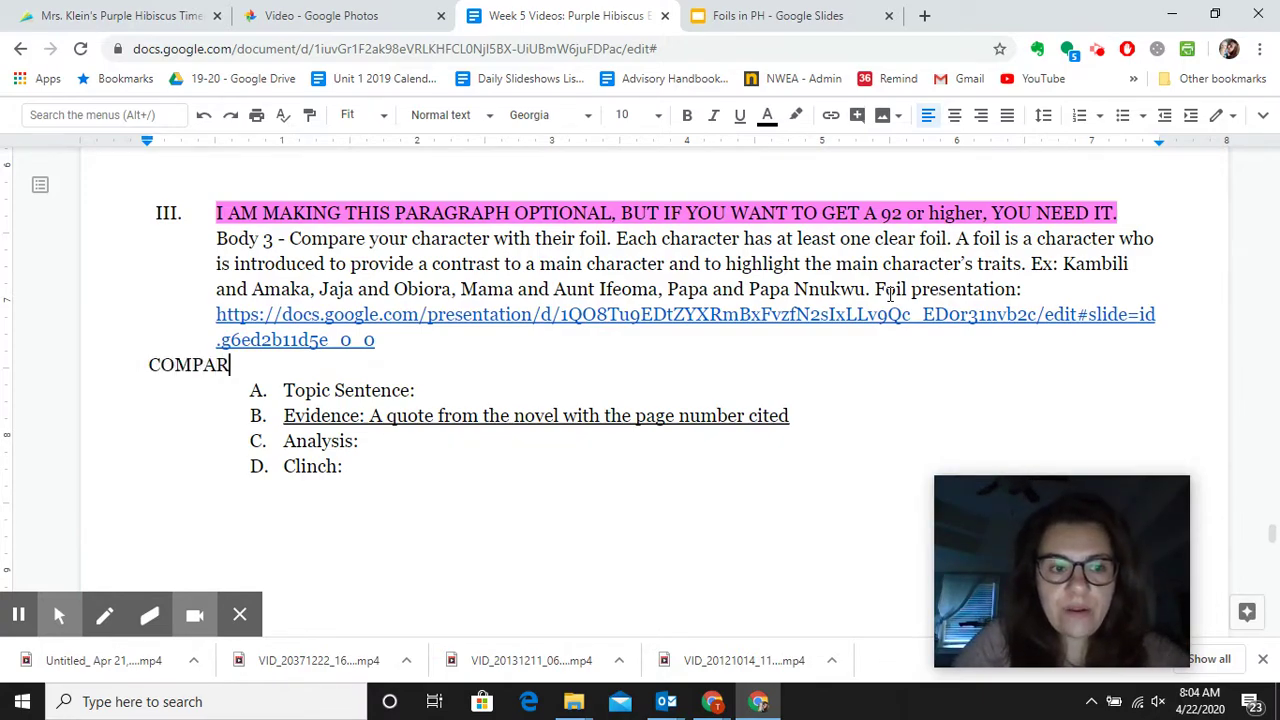
text(E AND CONT)
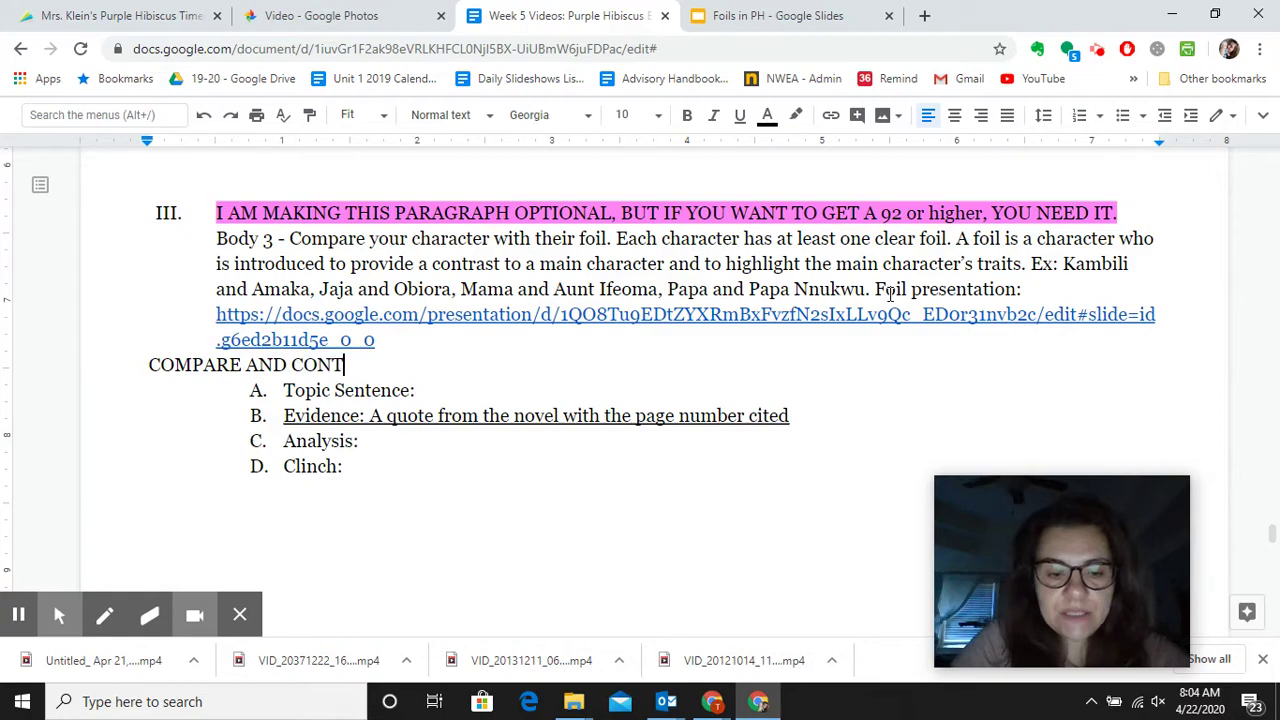
text(RAST y)
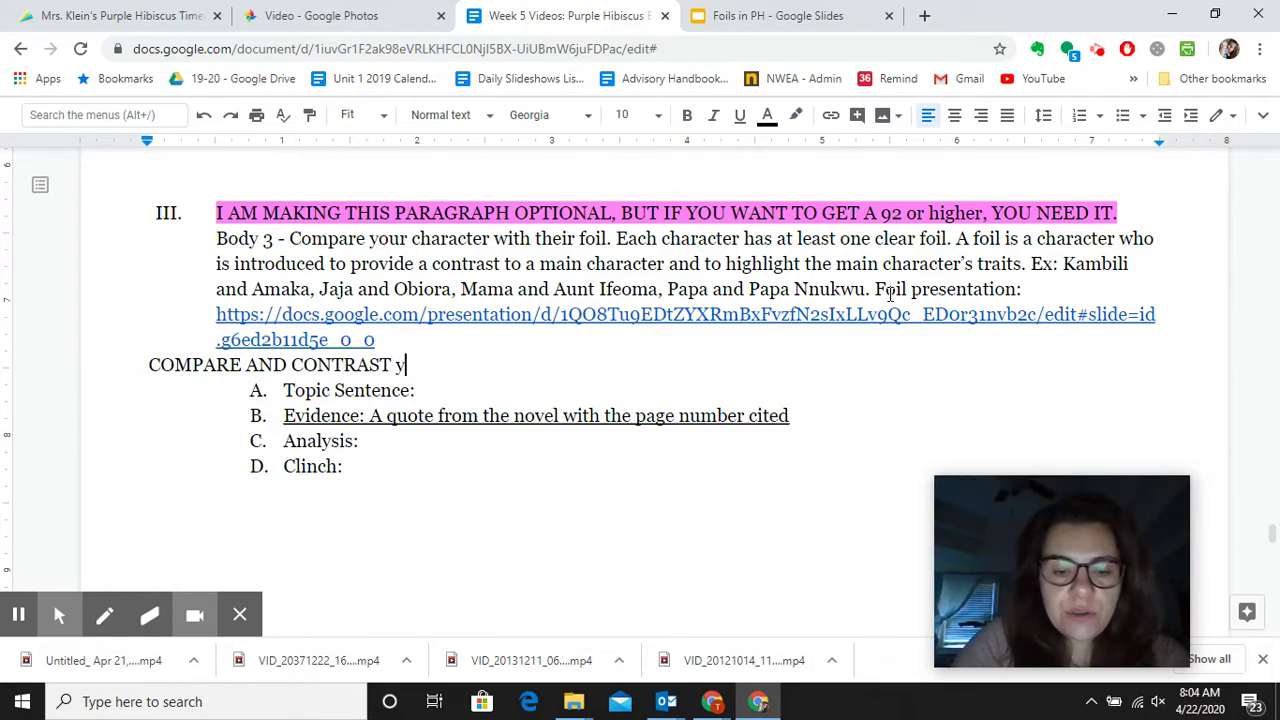
text(our charac)
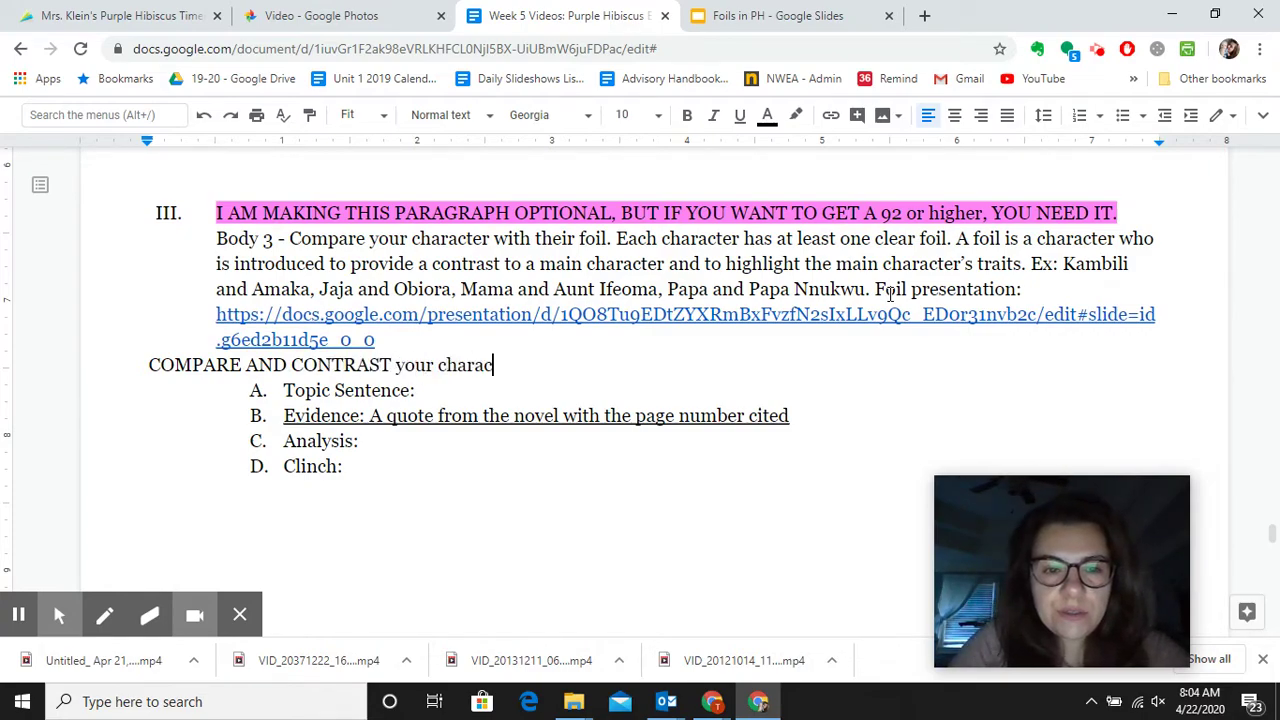
text(ter with his)
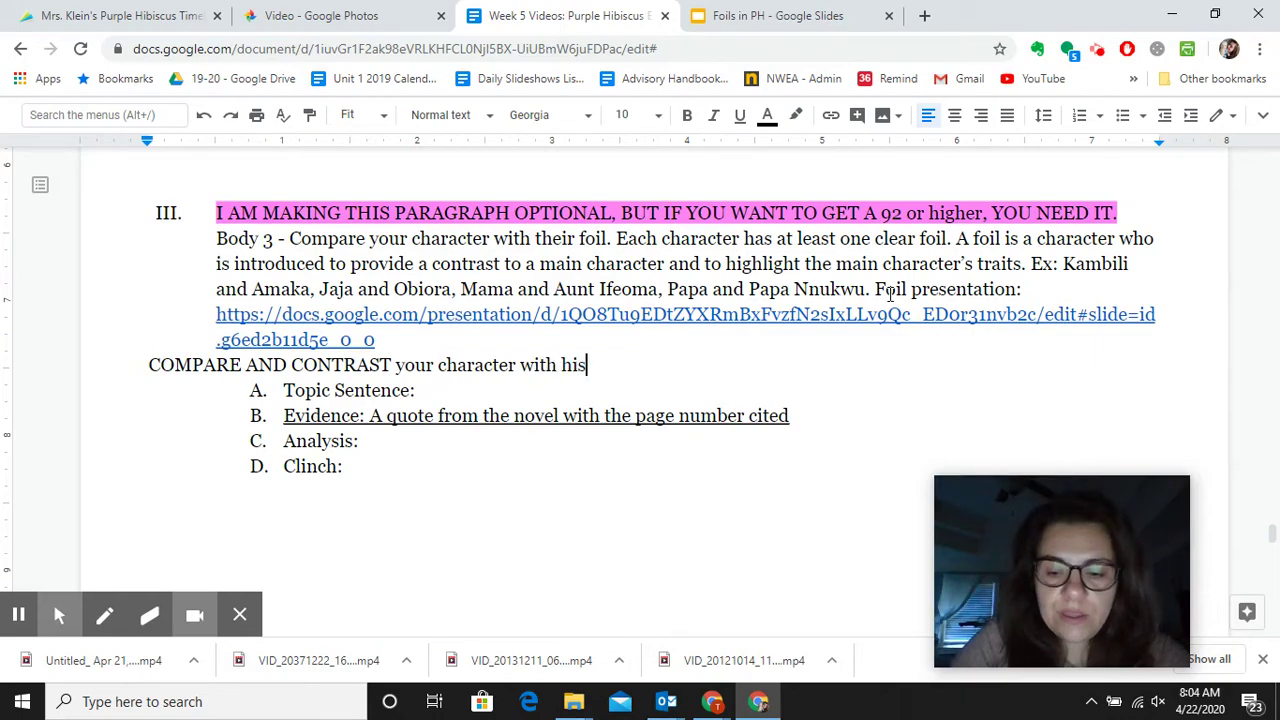
text(/her foi)
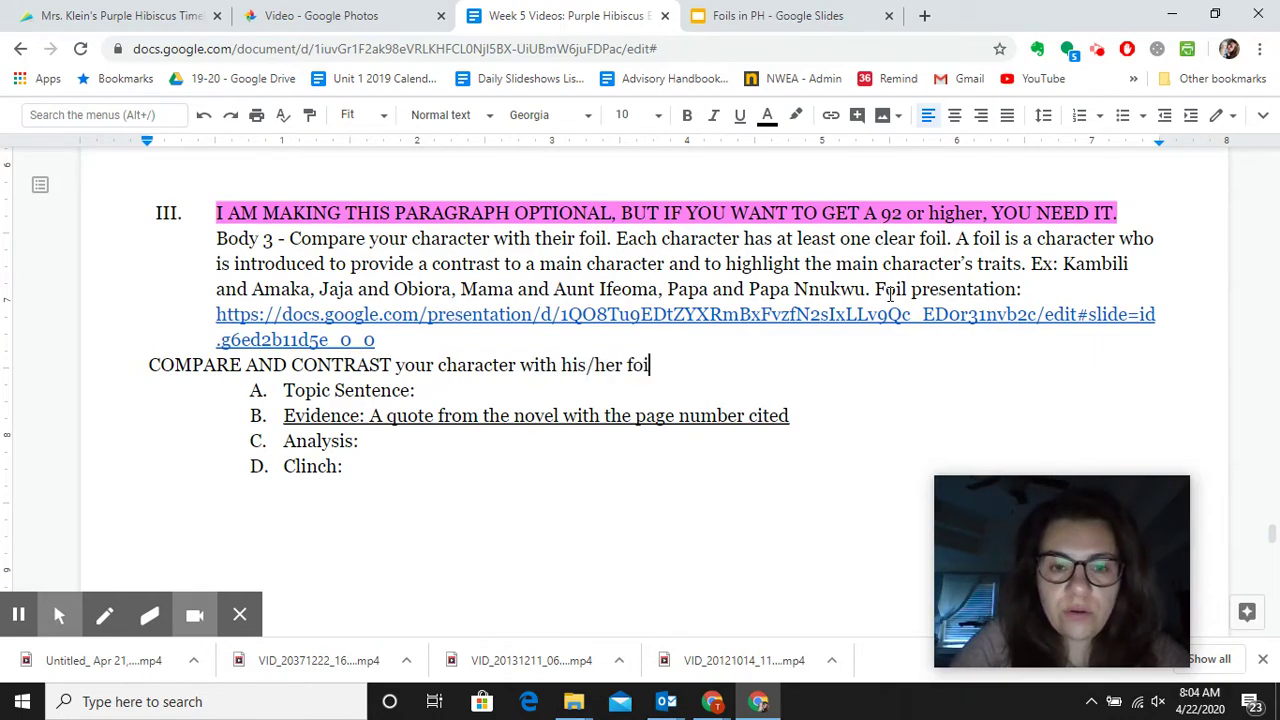
text(l and connect that t)
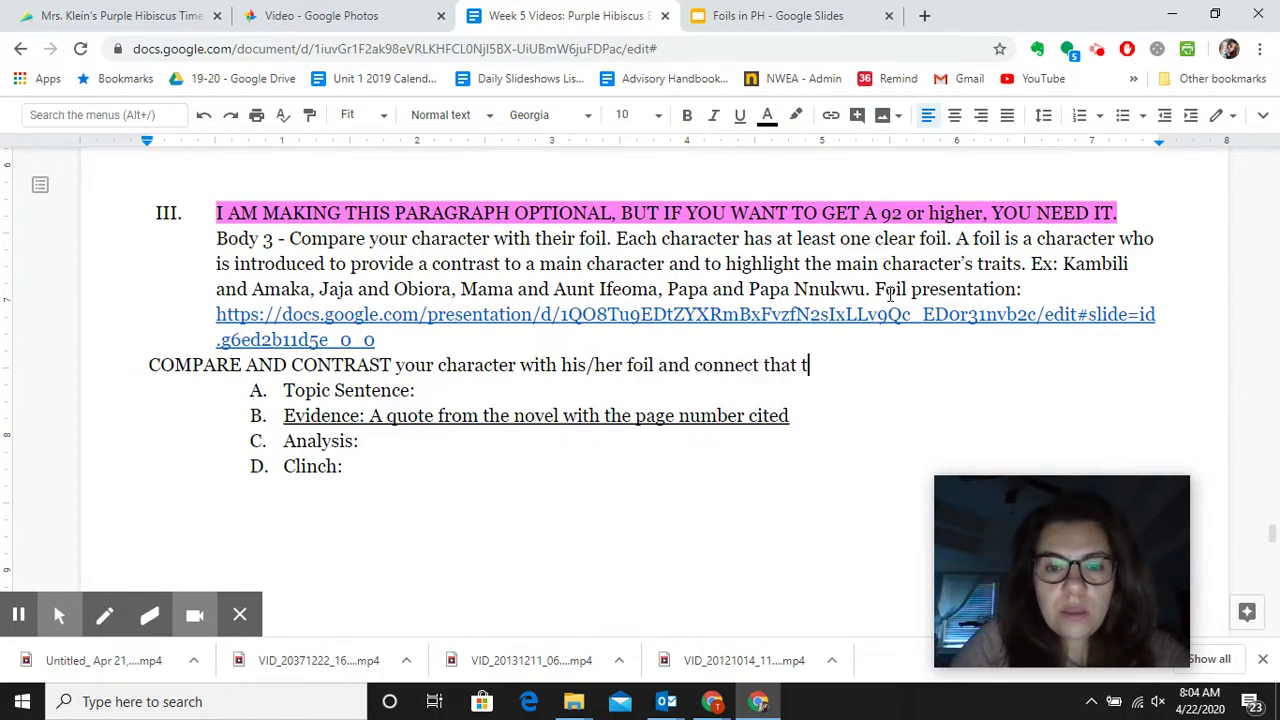
text(o )
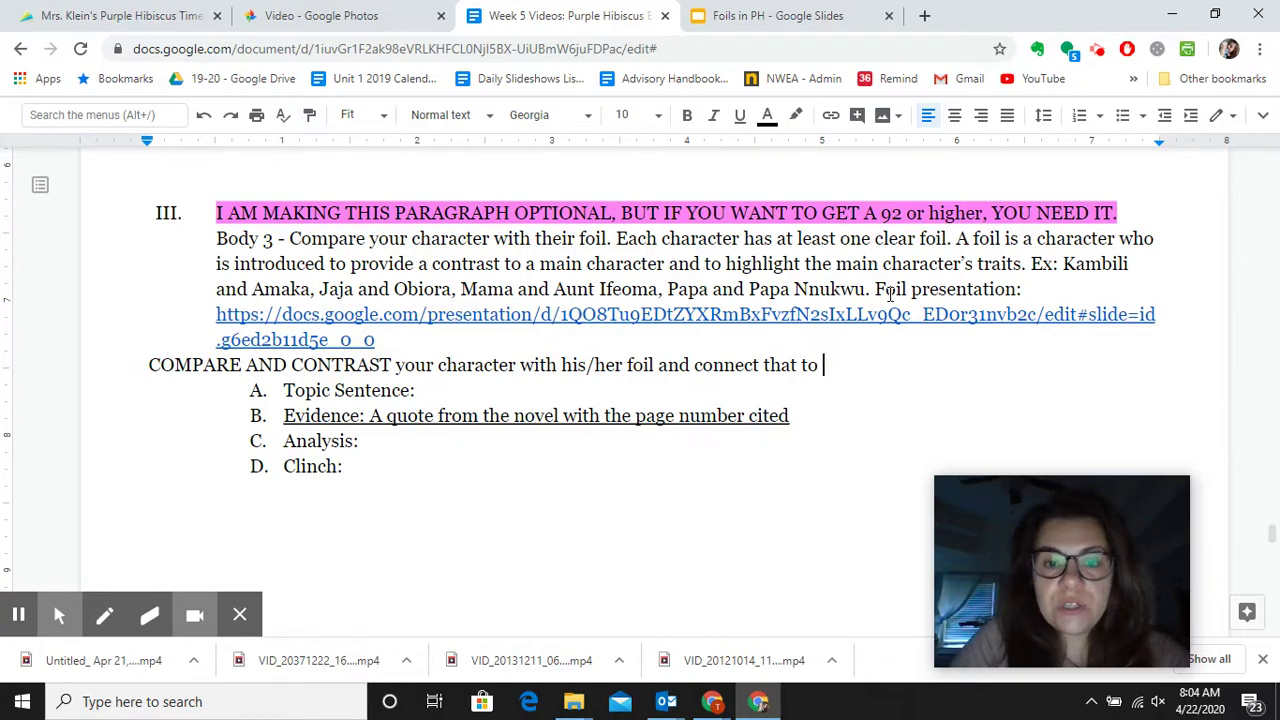
text(how you)
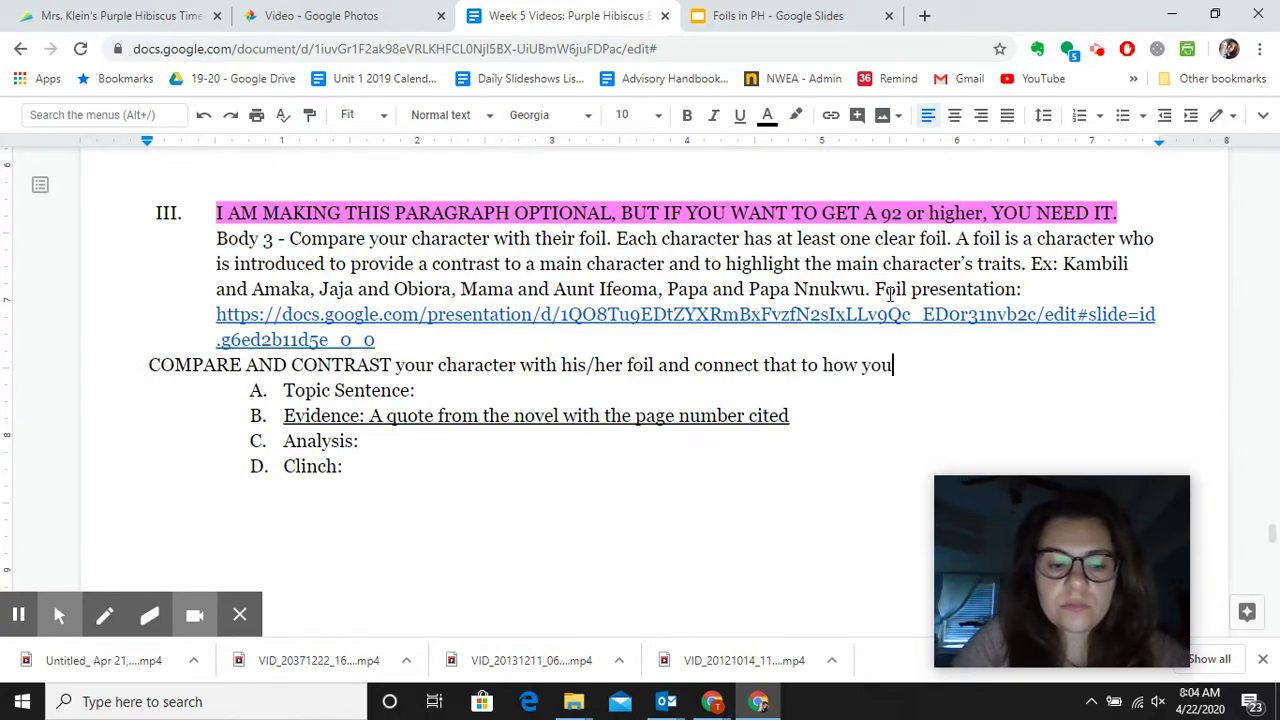
text(r character changes)
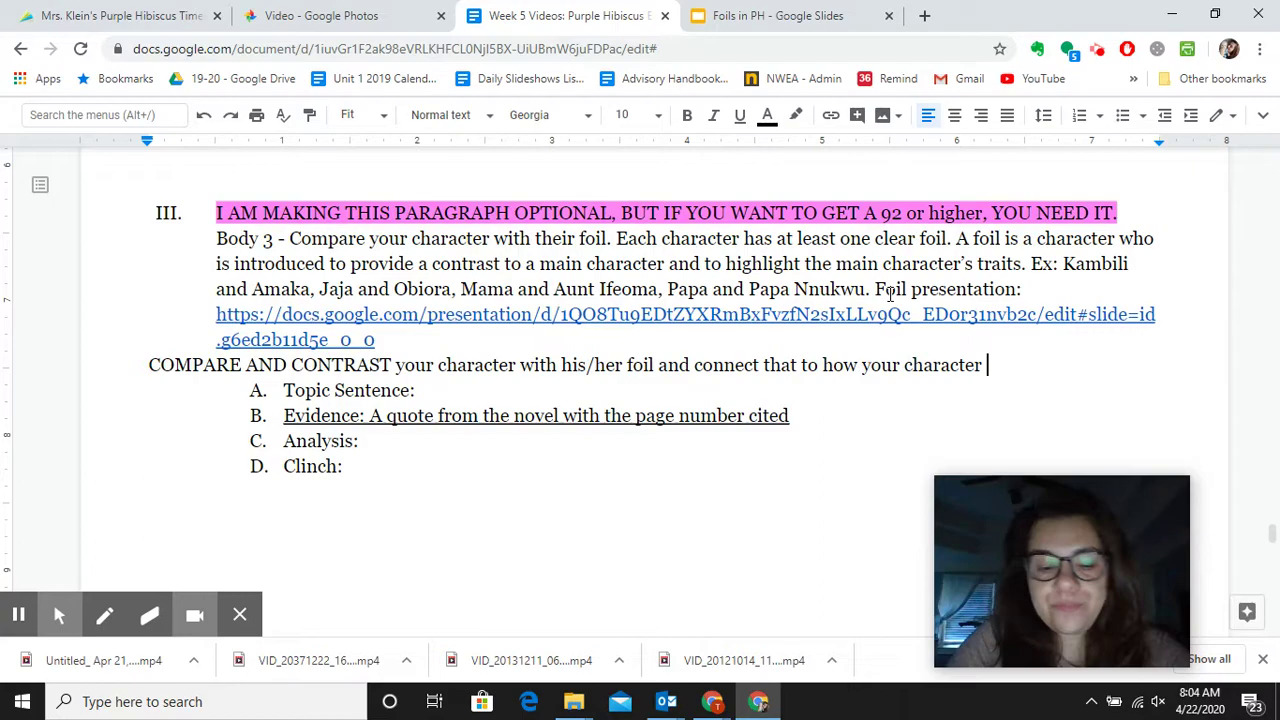
Highlight the COMPARE AND CONTRAST instruction line in yellow and set it to size 14.
drag(1060, 368, 150, 365)
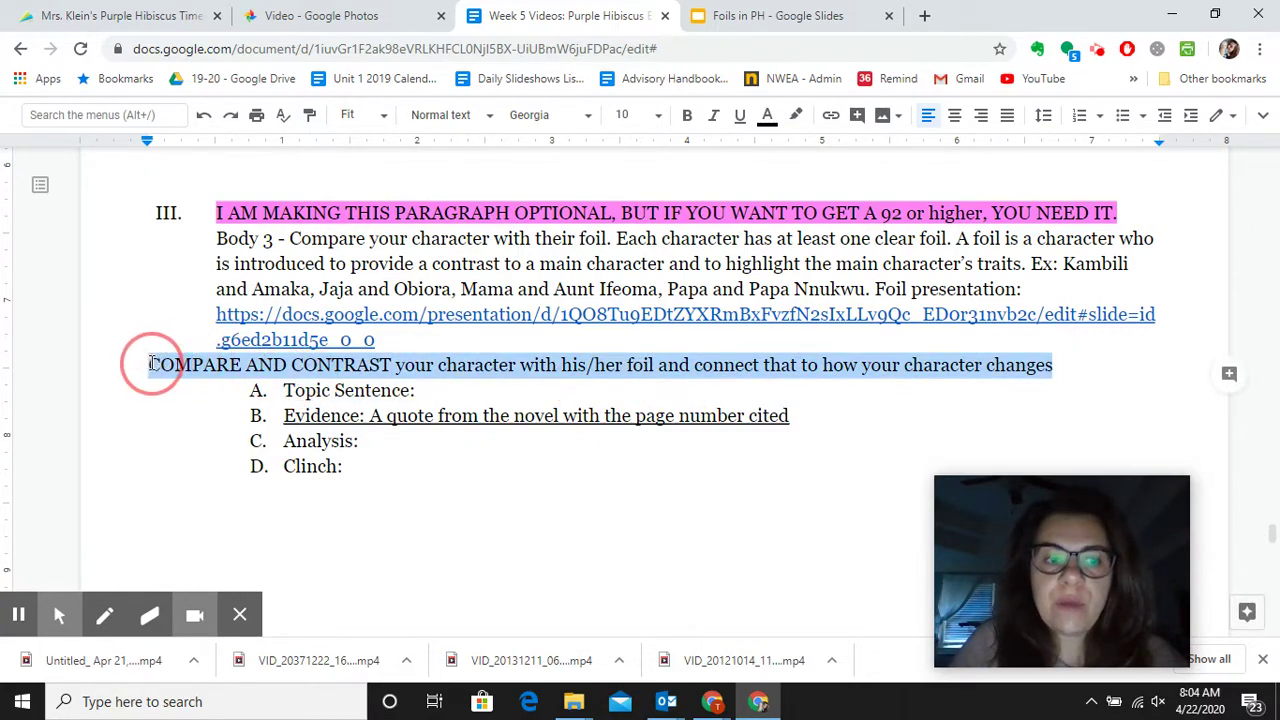
click(796, 115)
click(866, 205)
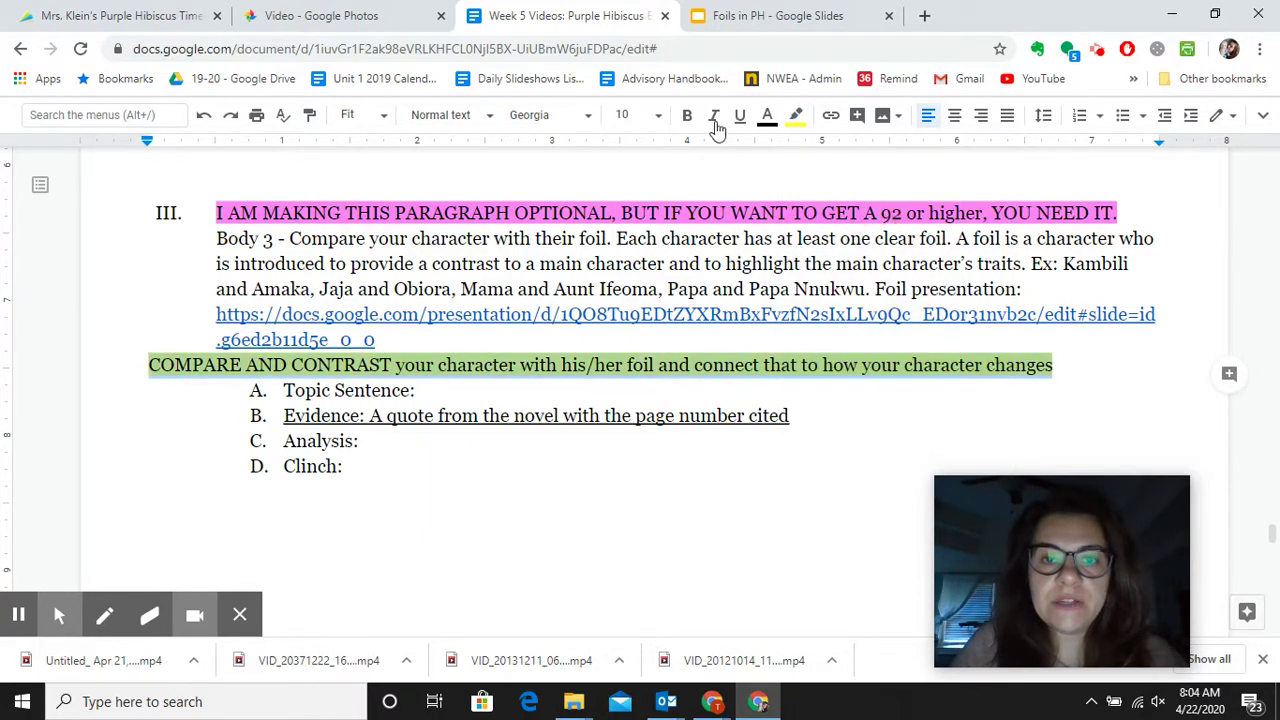
click(650, 116)
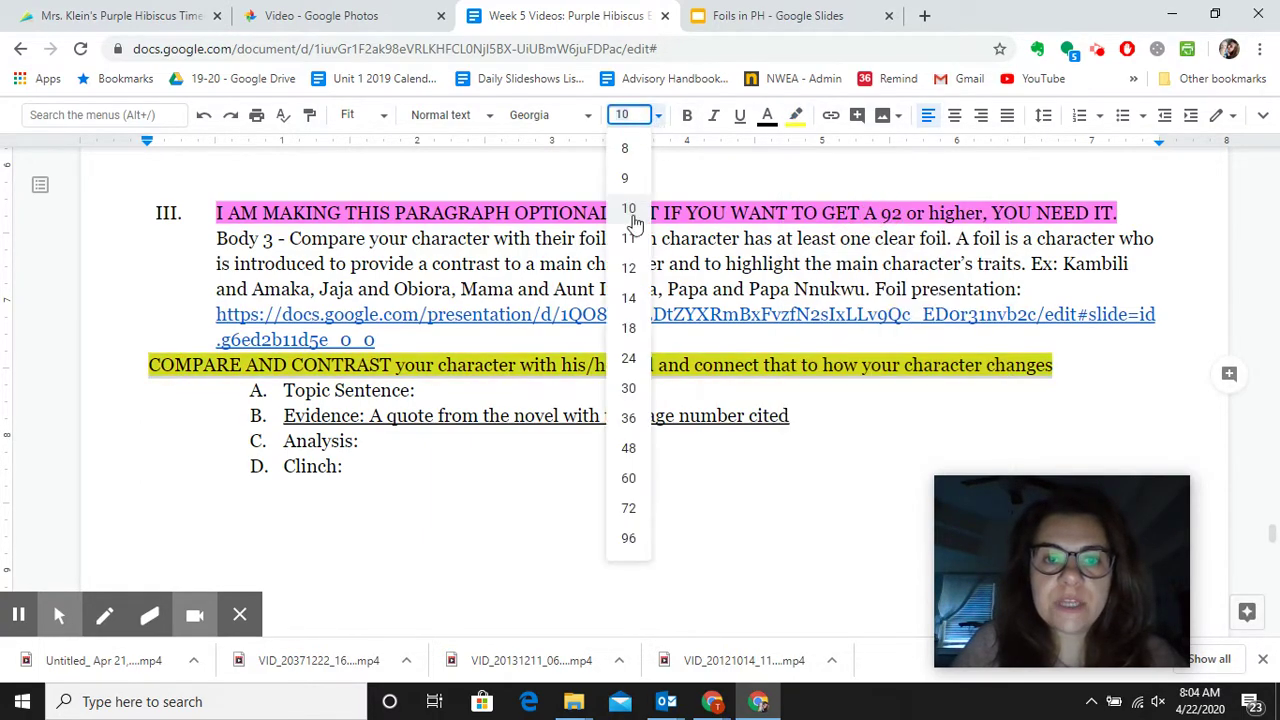
click(628, 298)
Add a blank line after the instruction, above the Topic Sentence line.
click(424, 410)
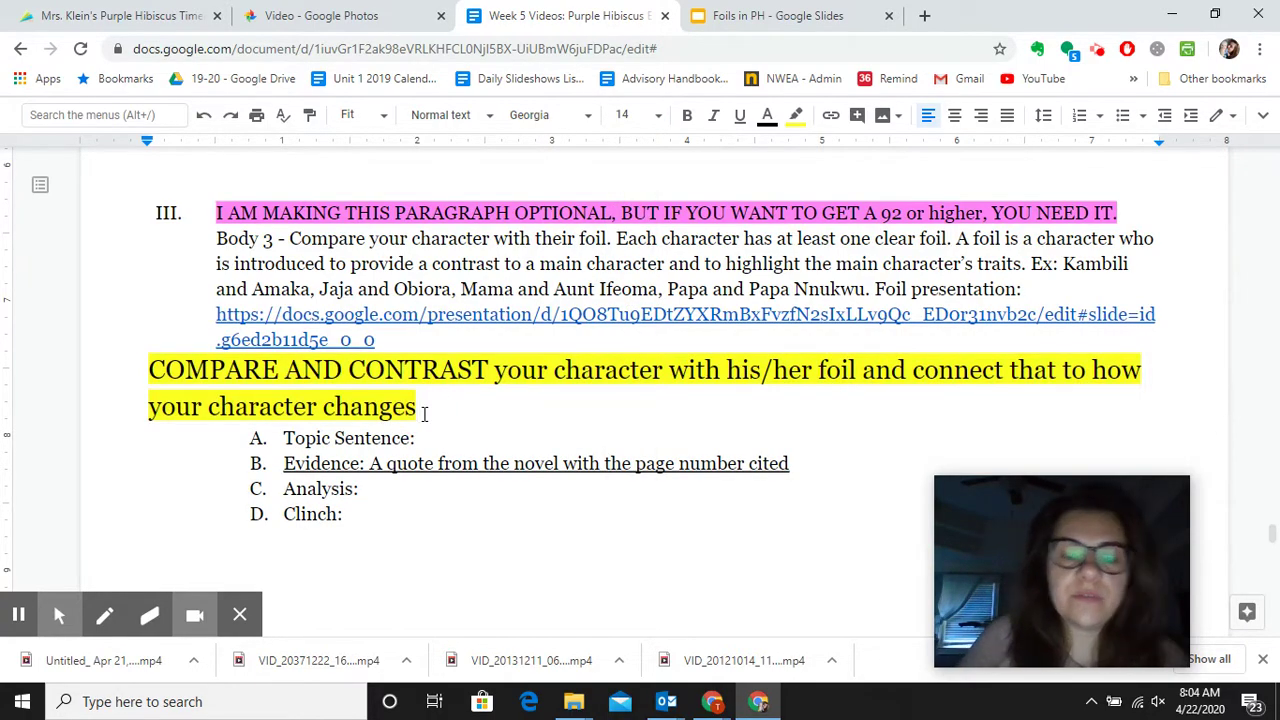
key(Return)
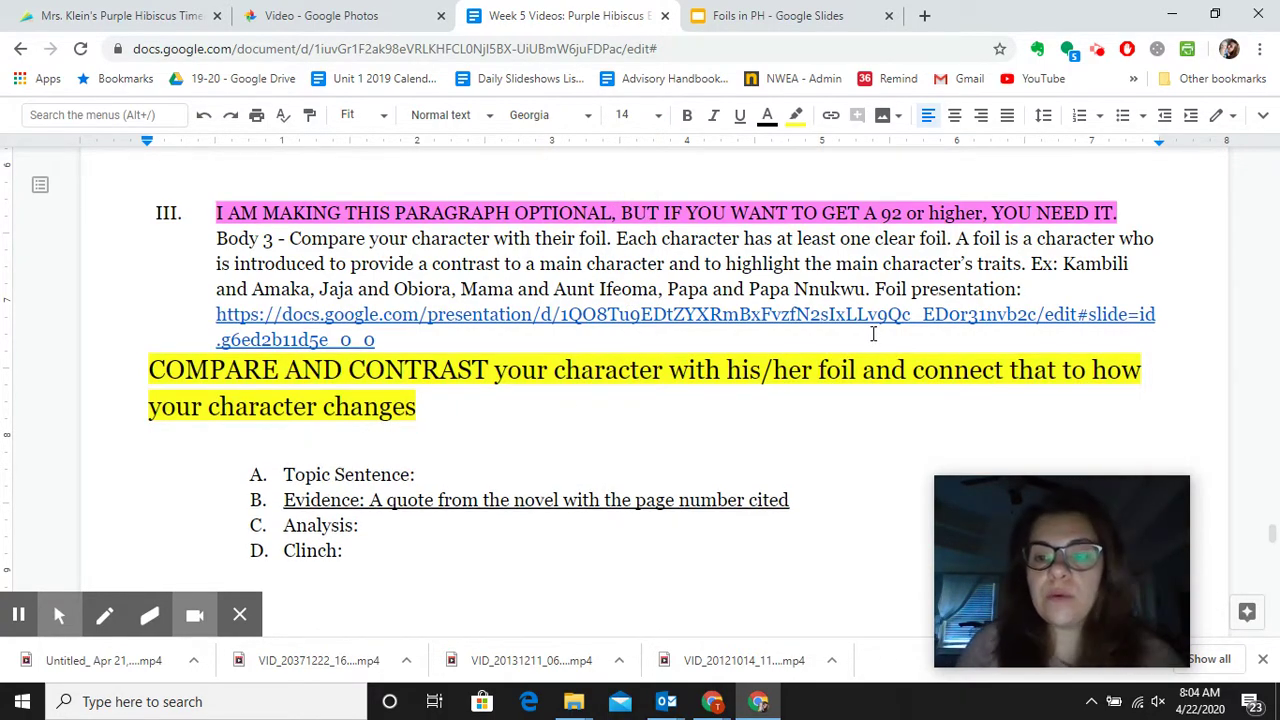
key(Down)
key(Down)
key(Down)
key(Down)
key(Down)
key(Down)
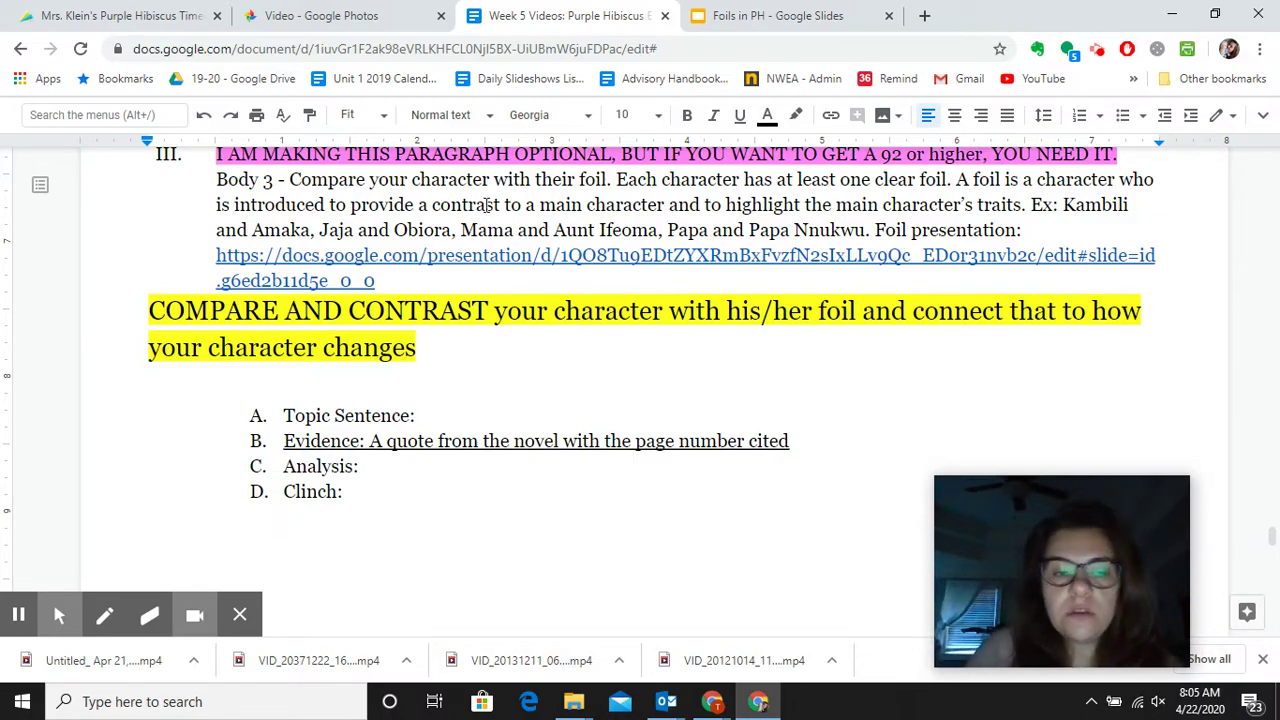
click(414, 415)
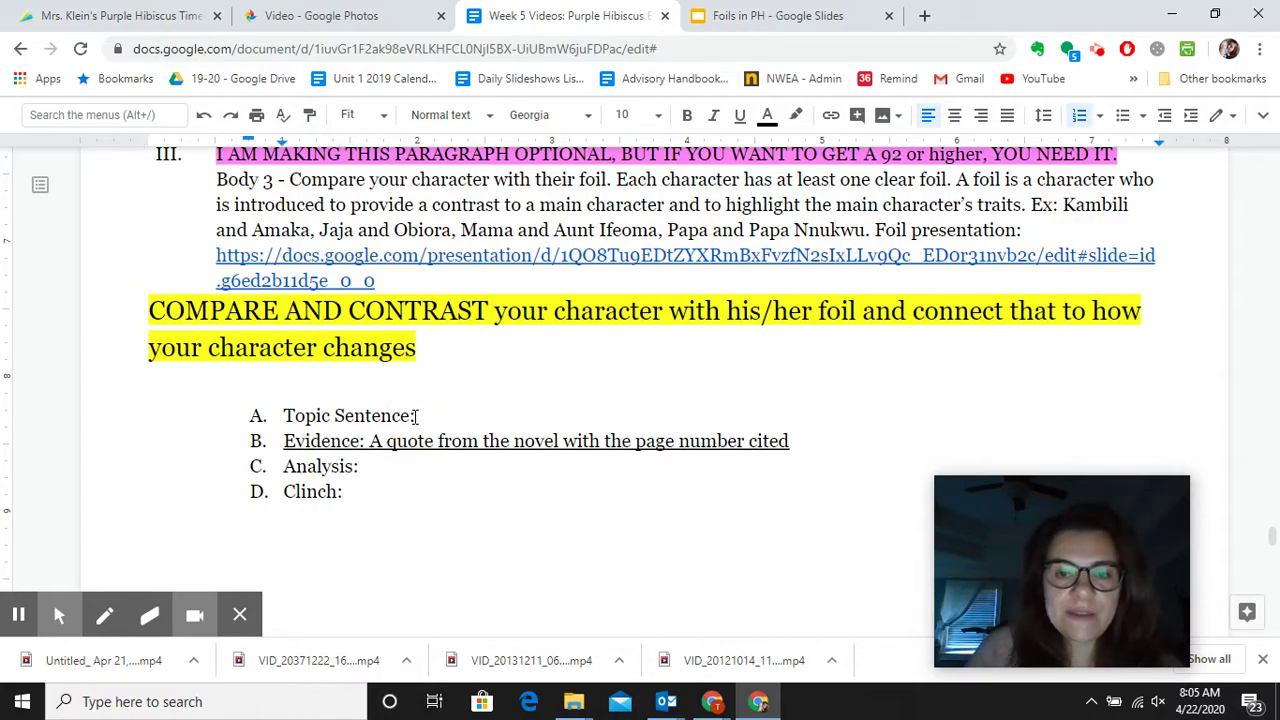
key(Up)
key(Up)
key(Up)
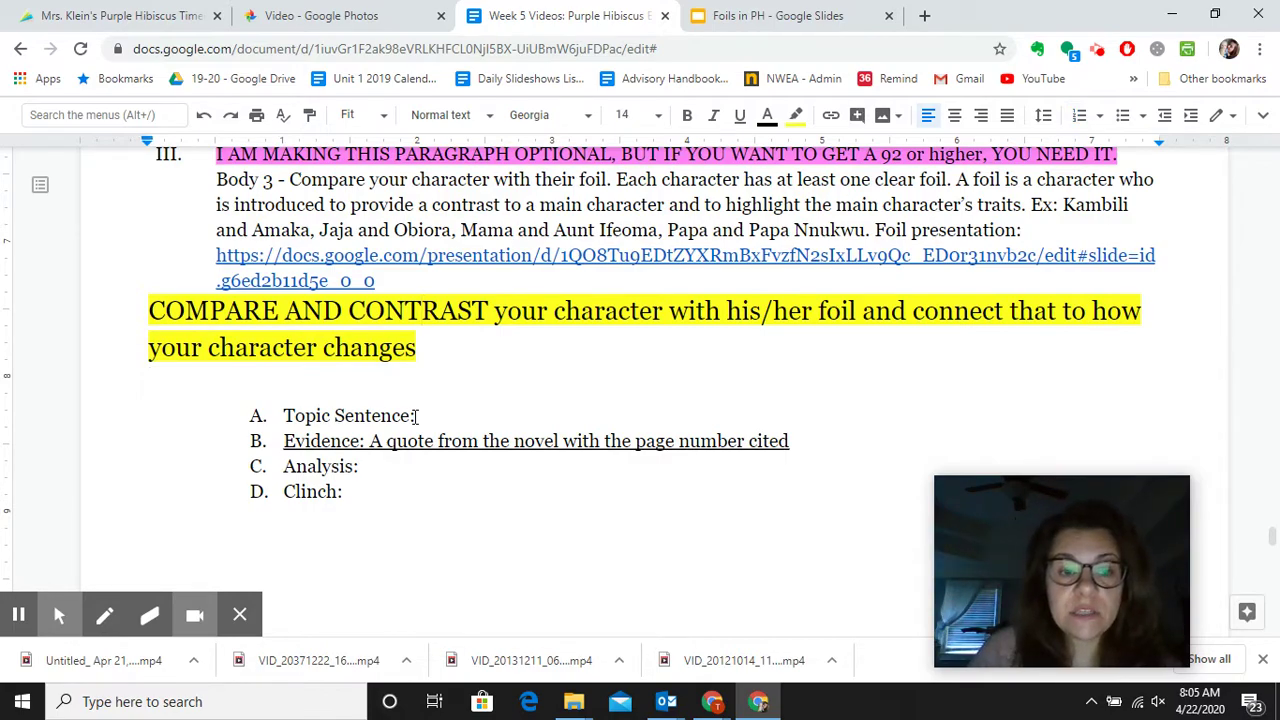
key(Up)
key(Up)
key(Up)
key(Up)
key(Up)
key(Up)
key(Up)
key(Up)
key(Up)
key(Up)
key(Up)
key(Up)
key(Up)
key(Up)
key(Up)
key(Up)
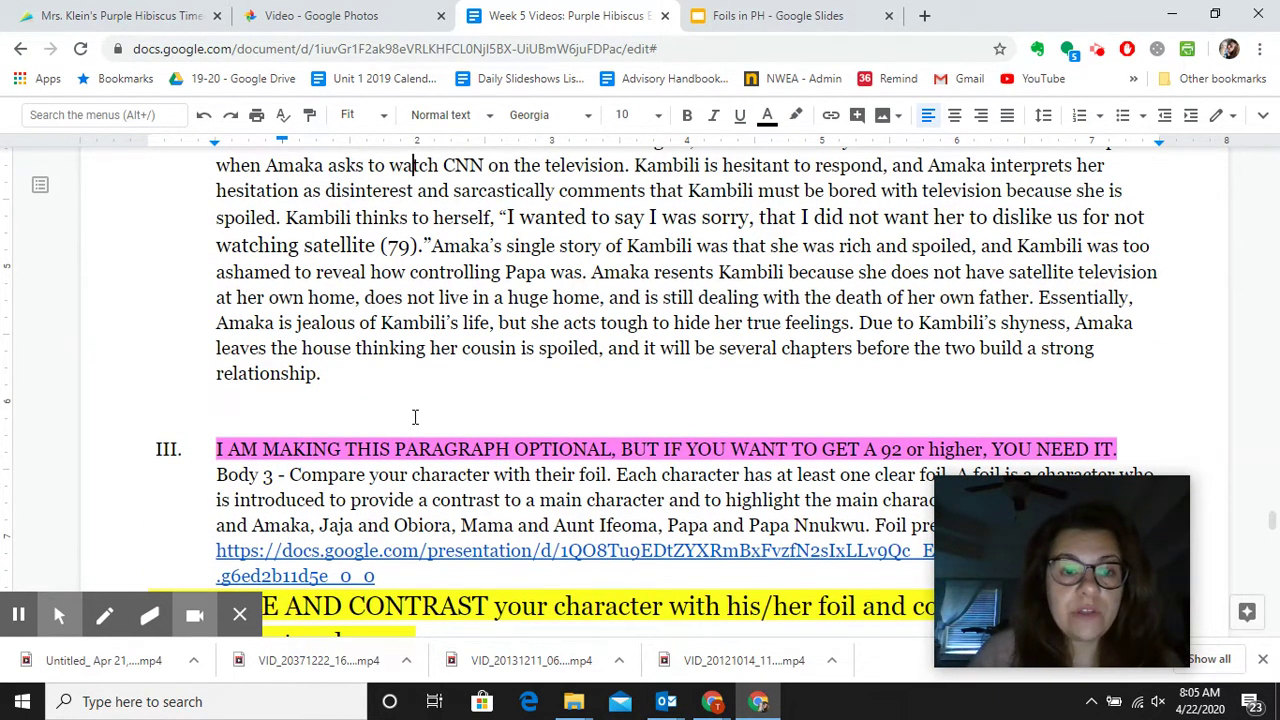
key(Up)
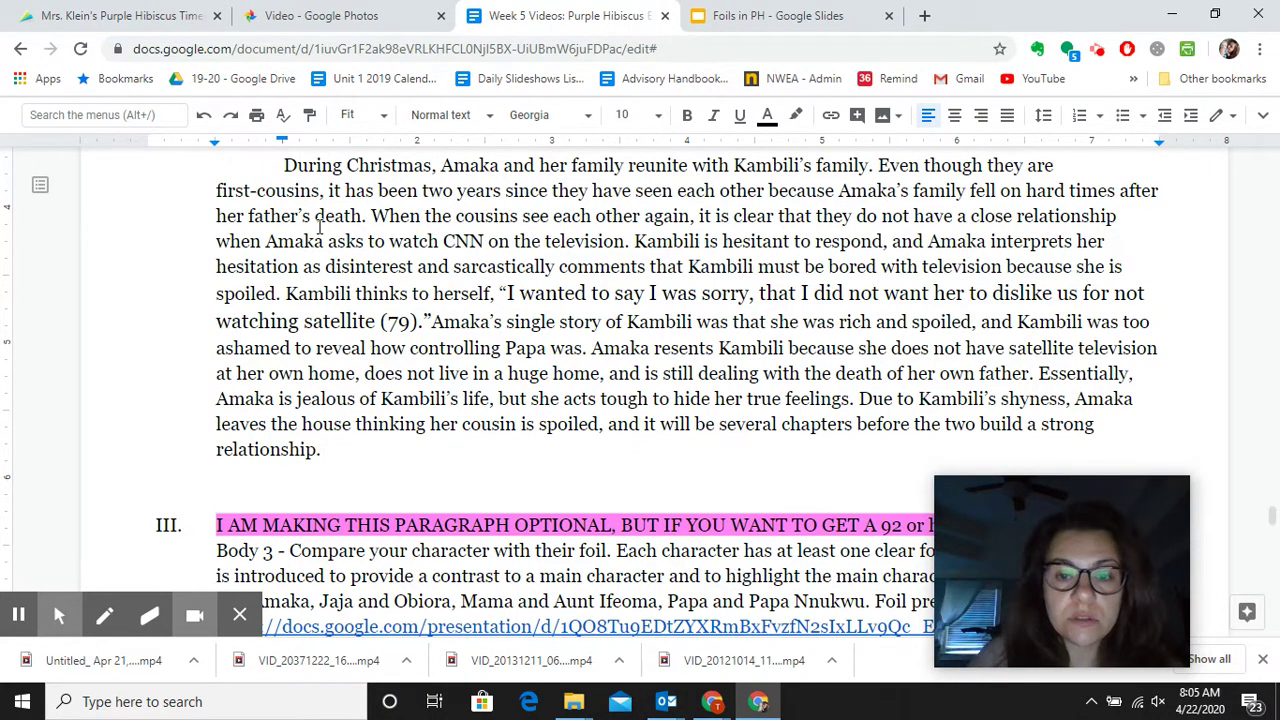
key(Down)
key(Down)
key(Down)
key(Down)
key(Down)
key(Down)
key(Down)
key(Down)
key(Down)
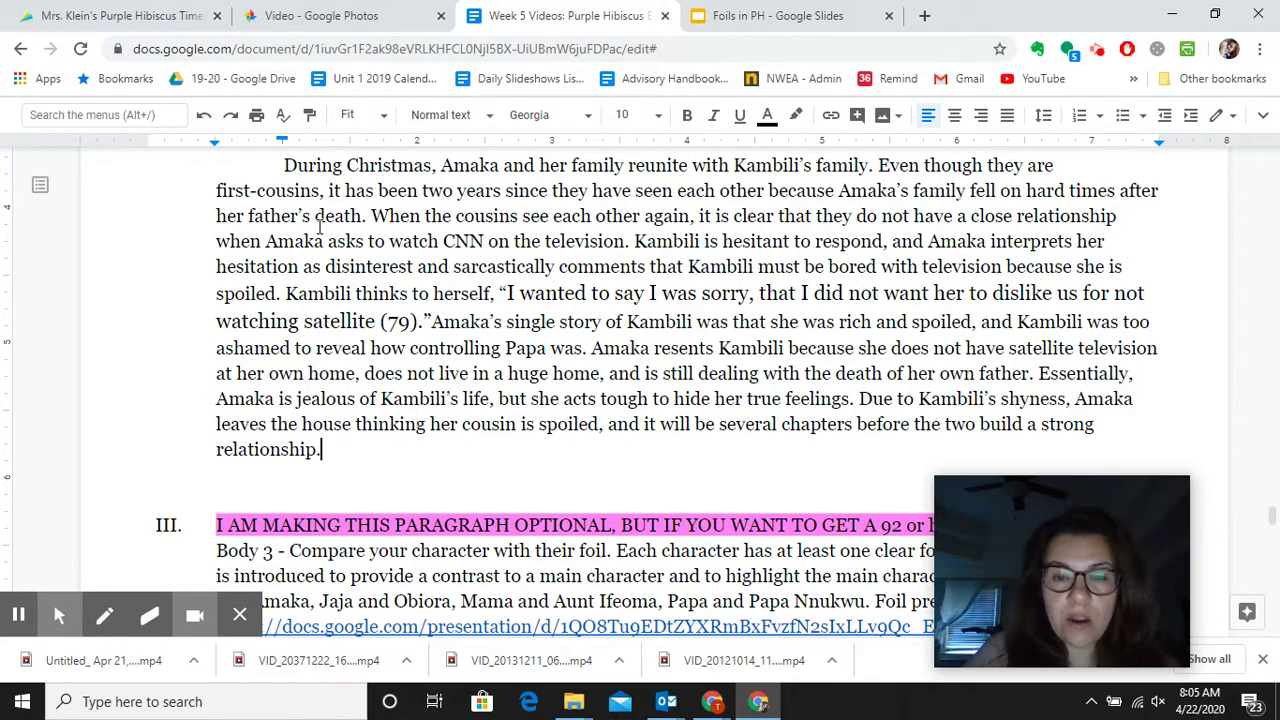
key(Down)
key(Down)
key(Down)
key(Down)
key(Down)
key(Down)
key(Down)
key(Down)
key(Down)
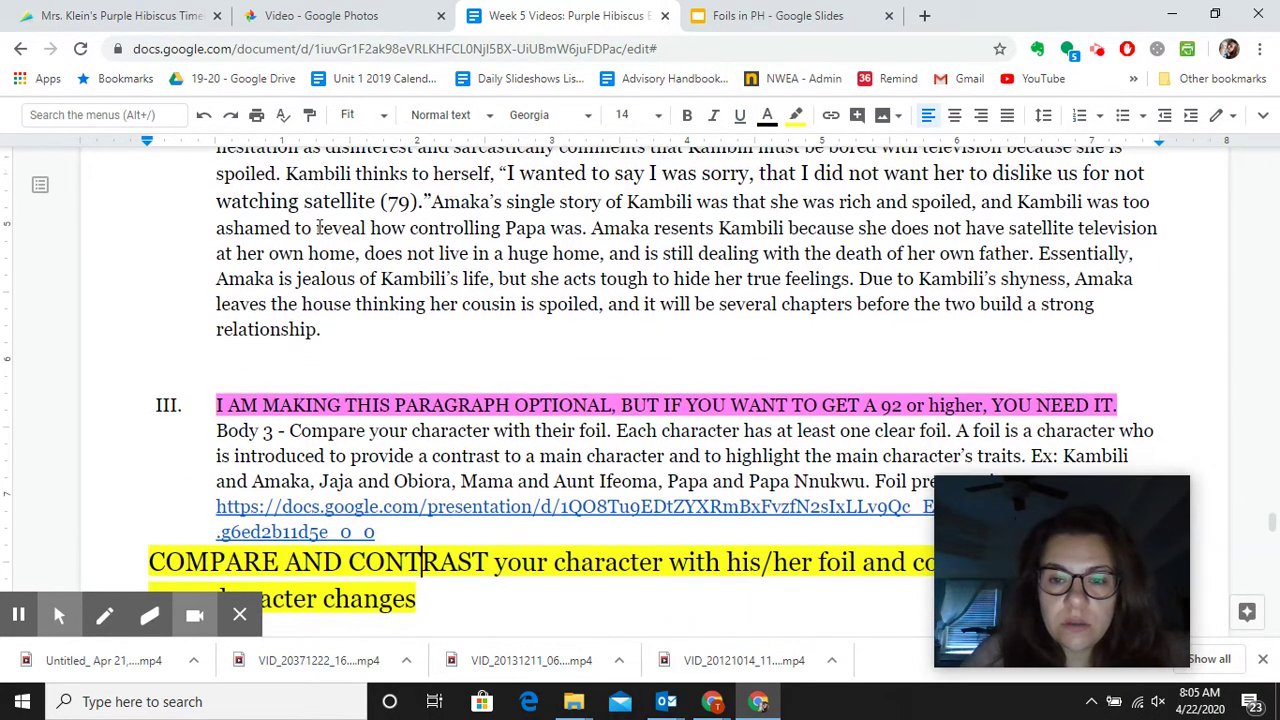
key(Down)
key(Down)
key(Down)
key(Down)
key(Down)
key(Down)
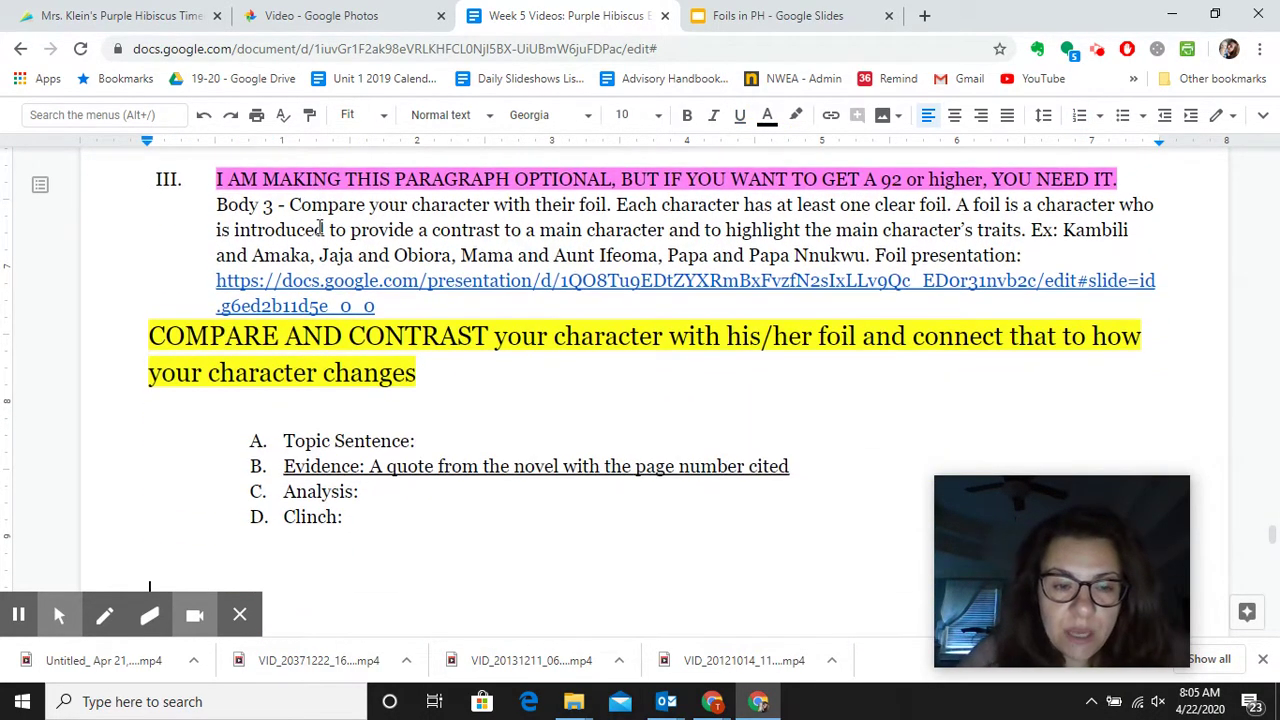
click(429, 440)
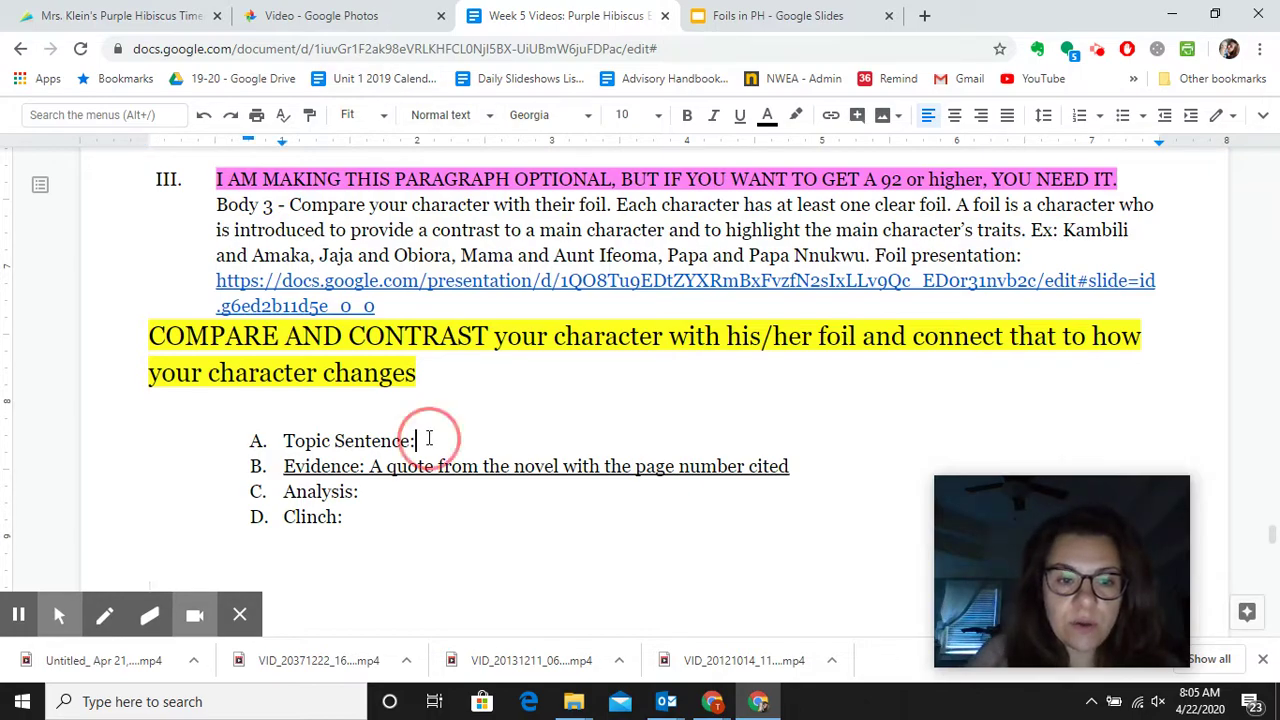
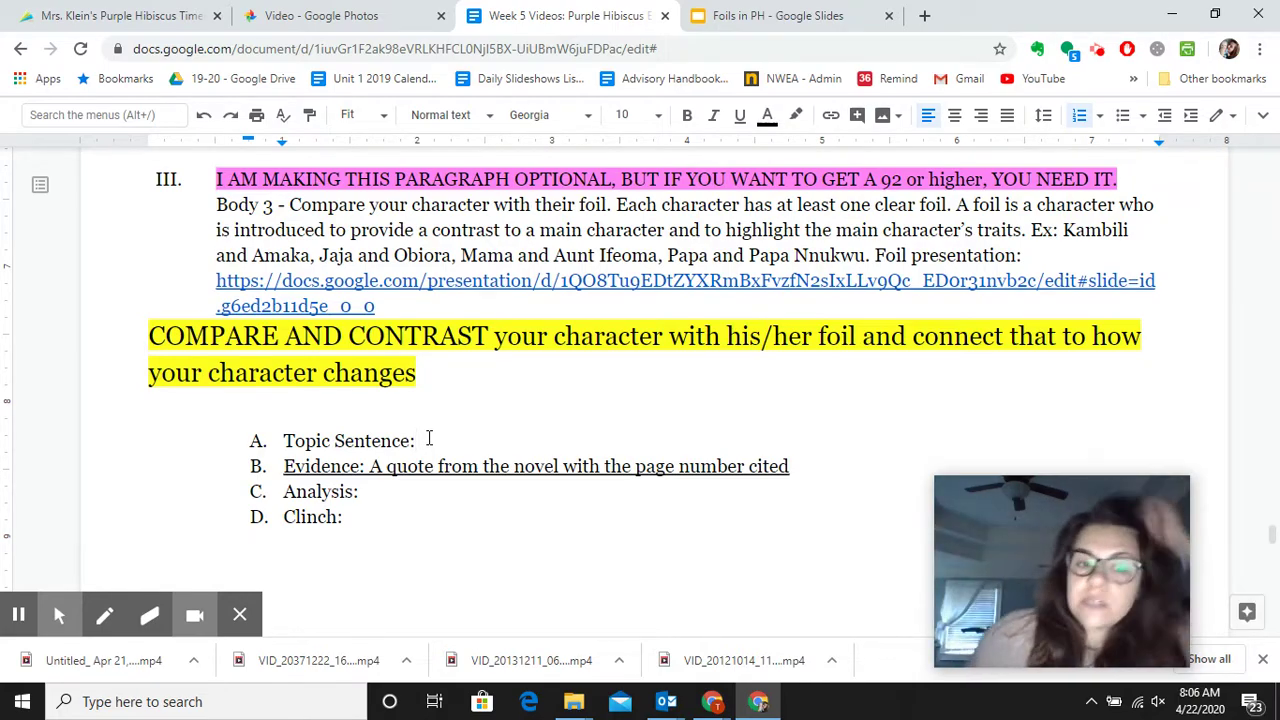
After 'Topic Sentence:', type 'In addition to the differences in their families' wealth, Amaka and Kambili have vastly different personalities.'.
key(alt+space)
key(Escape)
key(shift+Right)
text(In a)
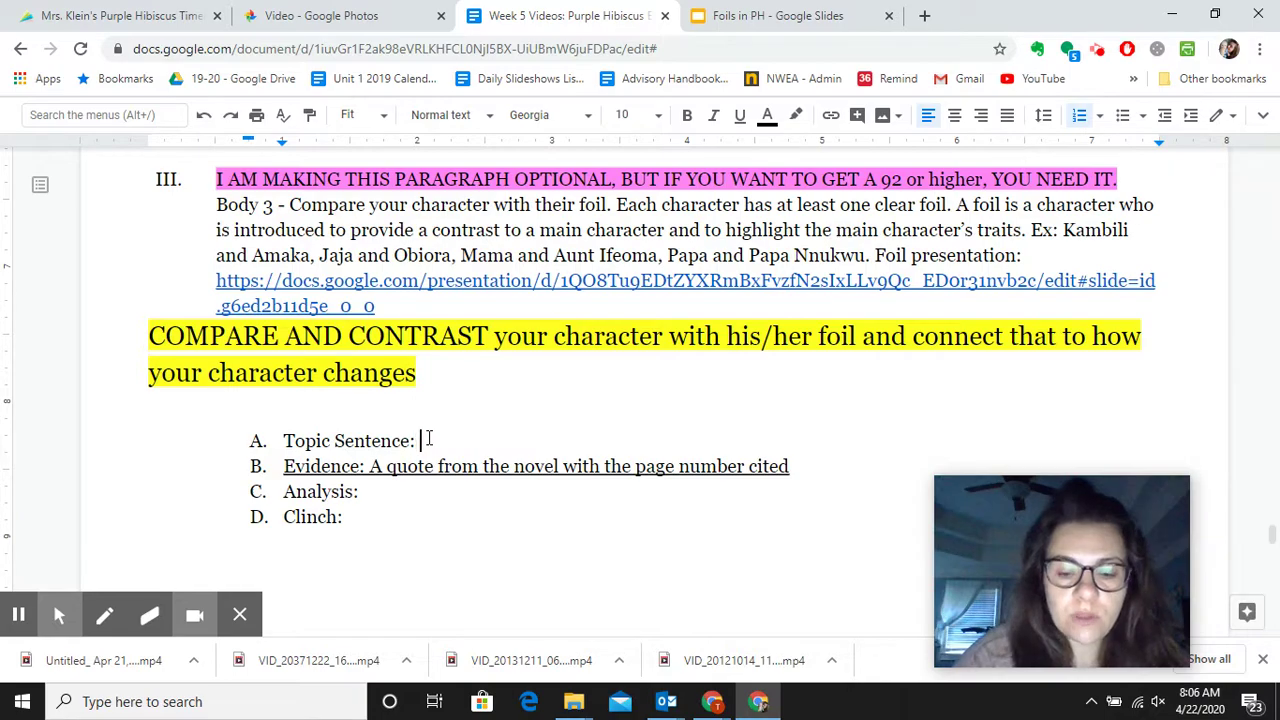
text(ddition to)
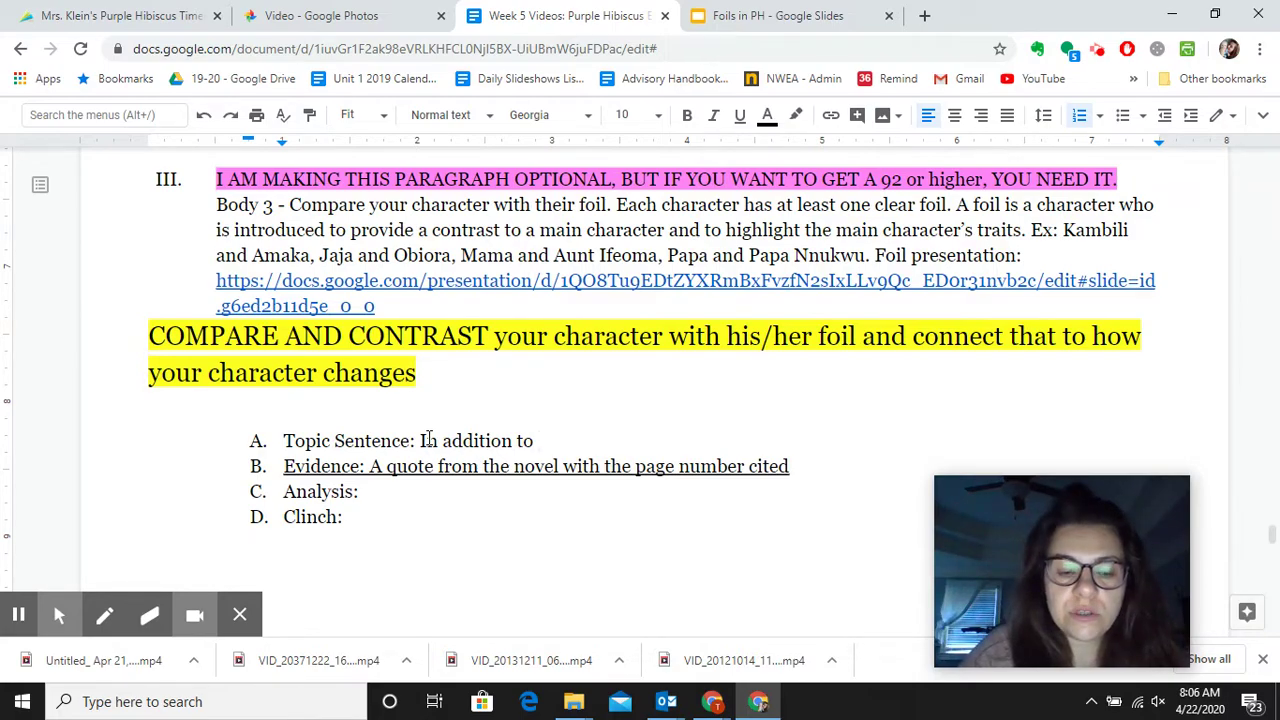
text(the dife)
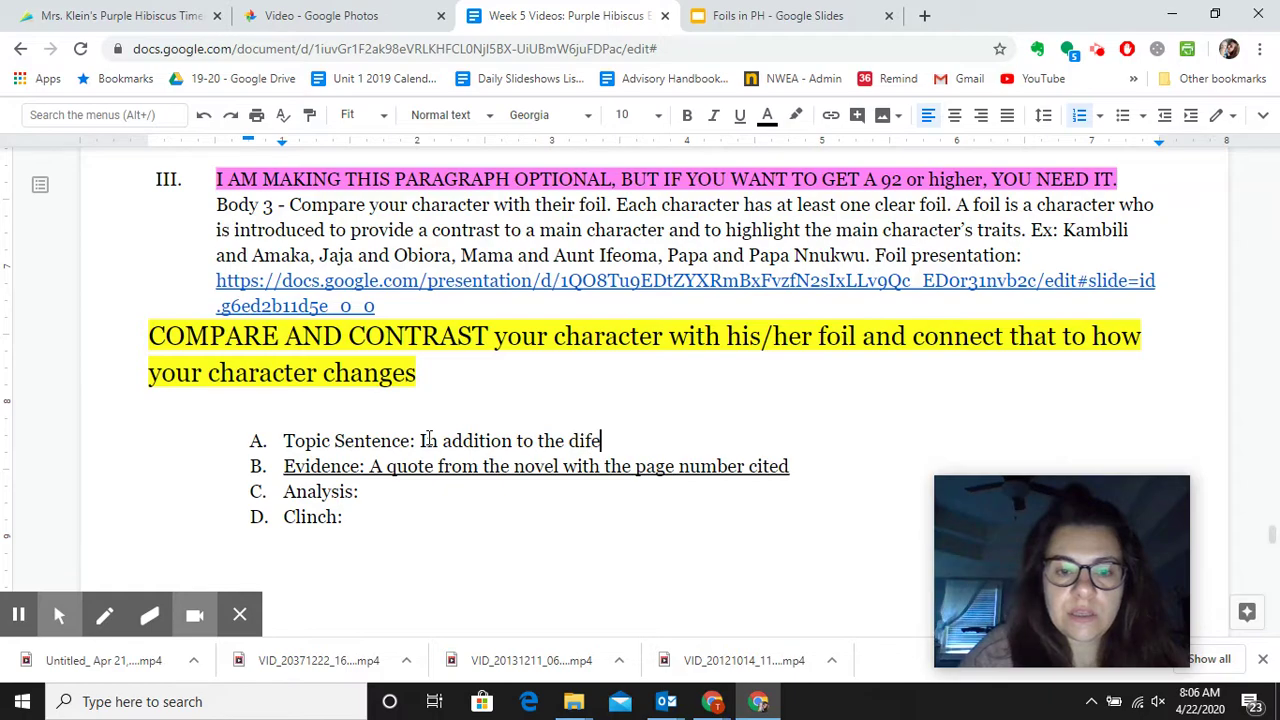
key(BackSpace)
text(feren)
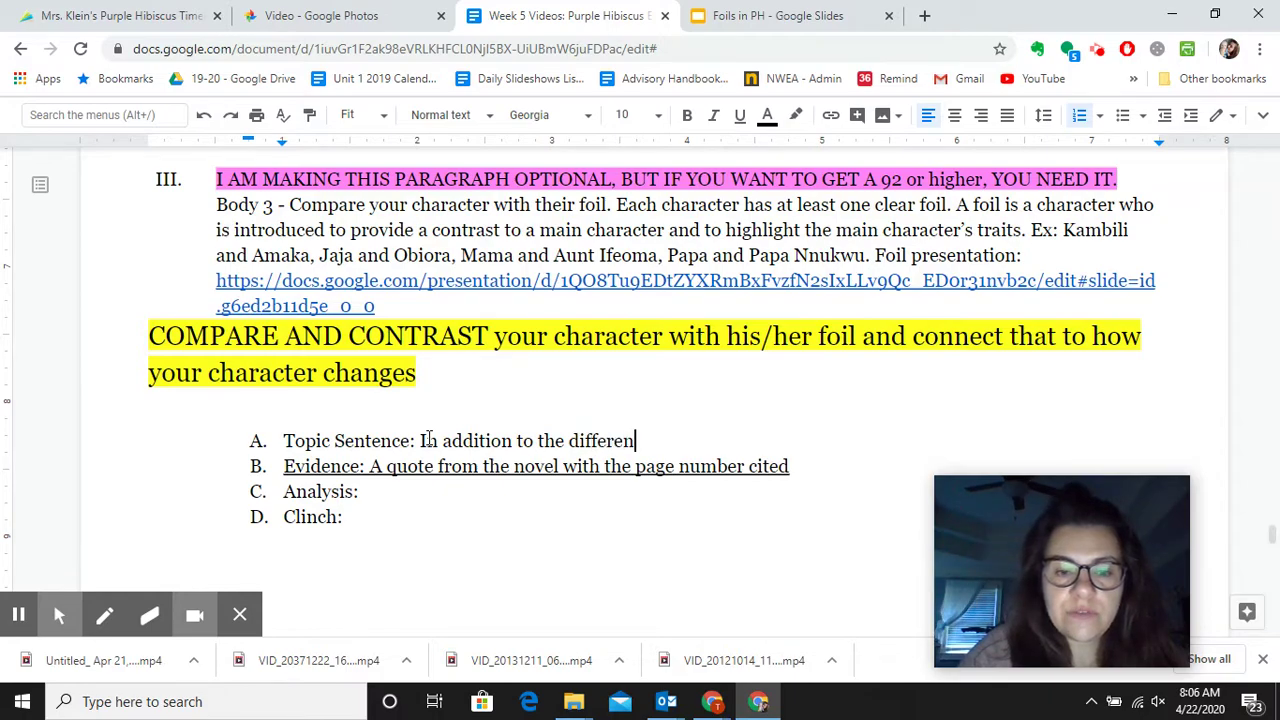
text(ces in their familie)
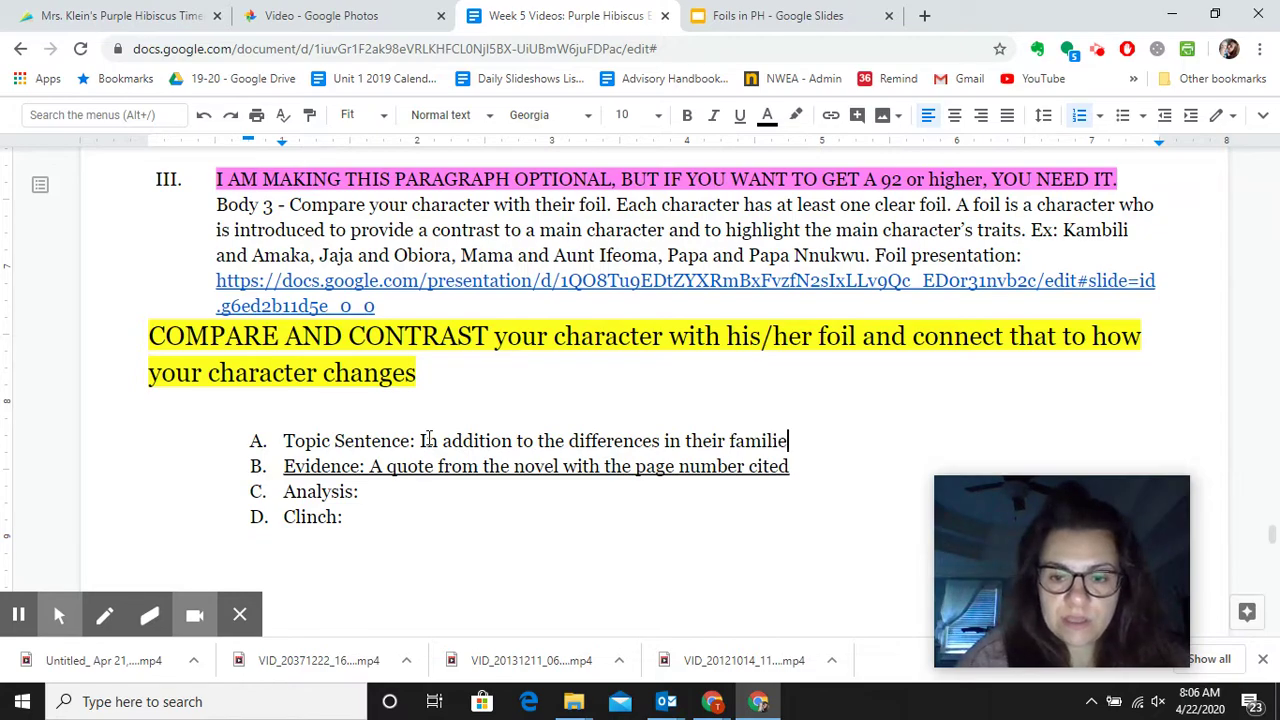
text(s' )
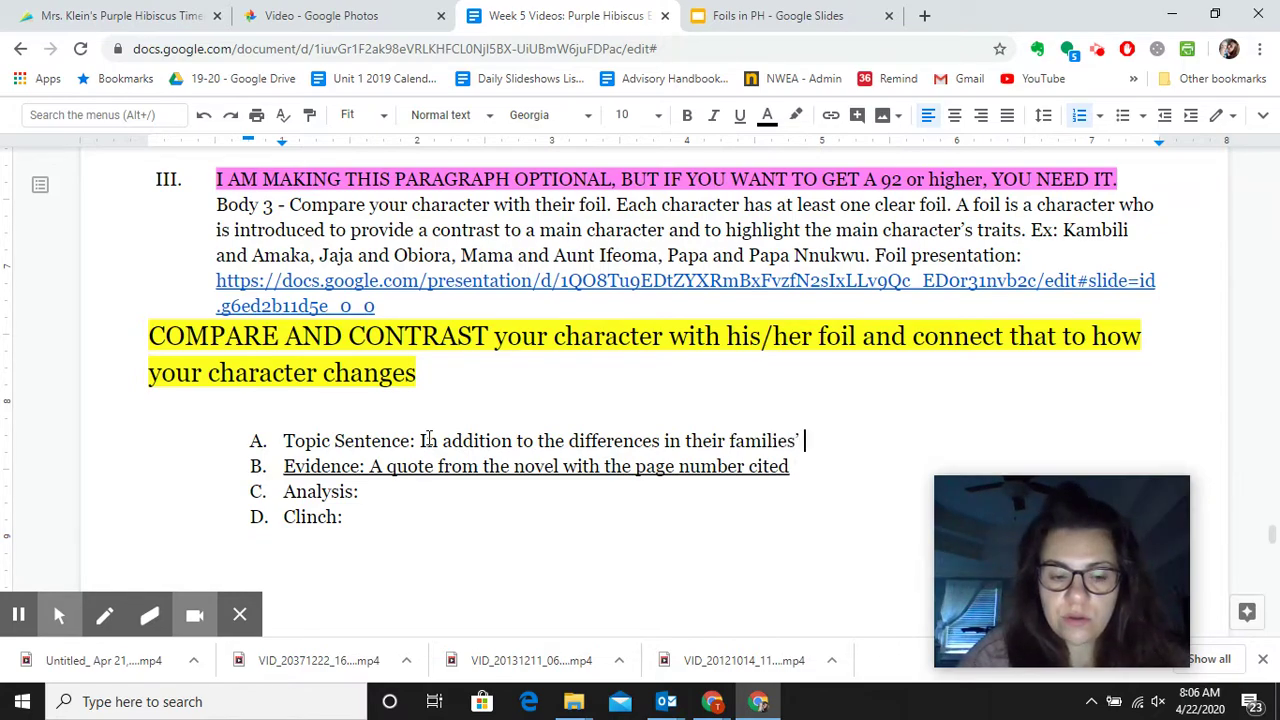
text(weal)
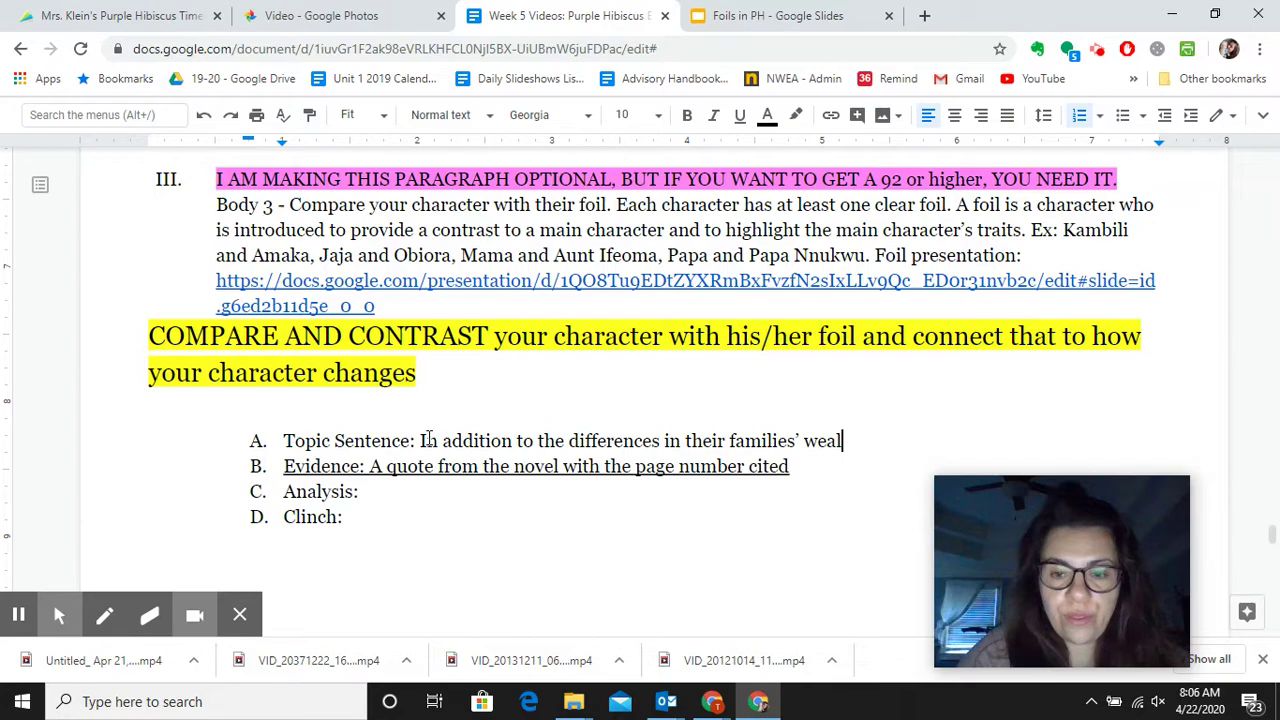
text(th and)
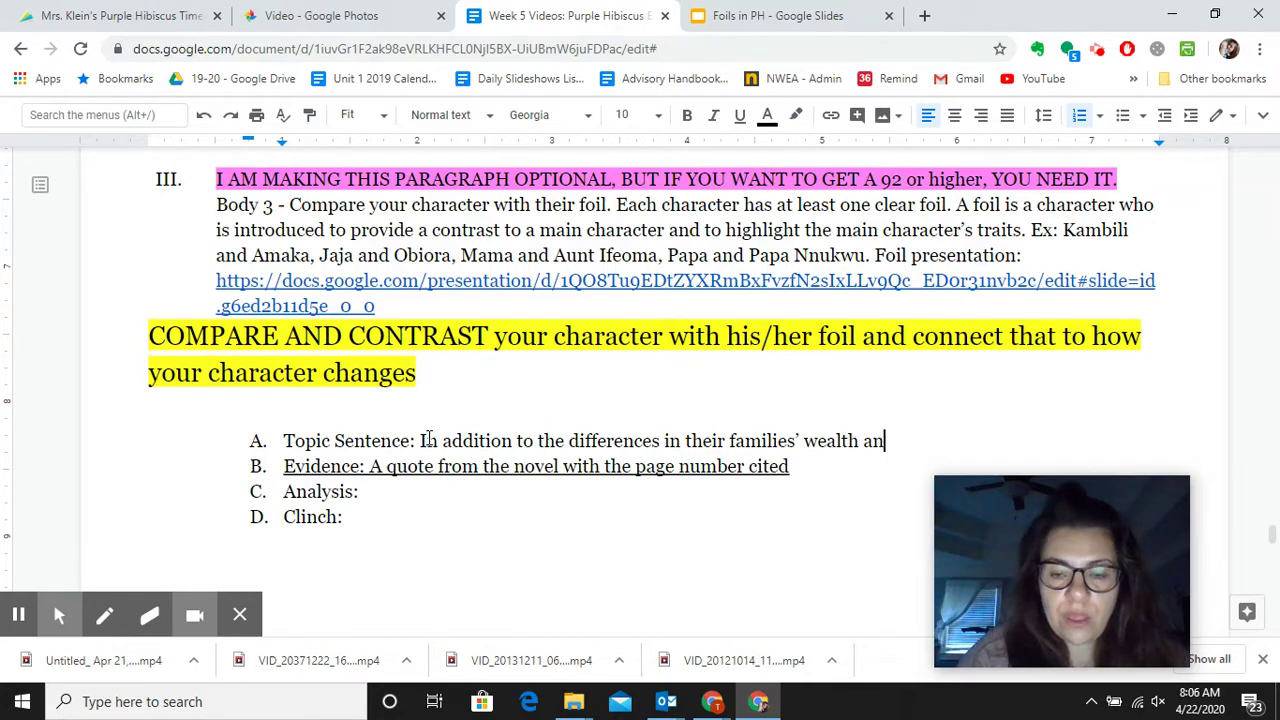
key(BackSpace)
key(BackSpace)
key(BackSpace)
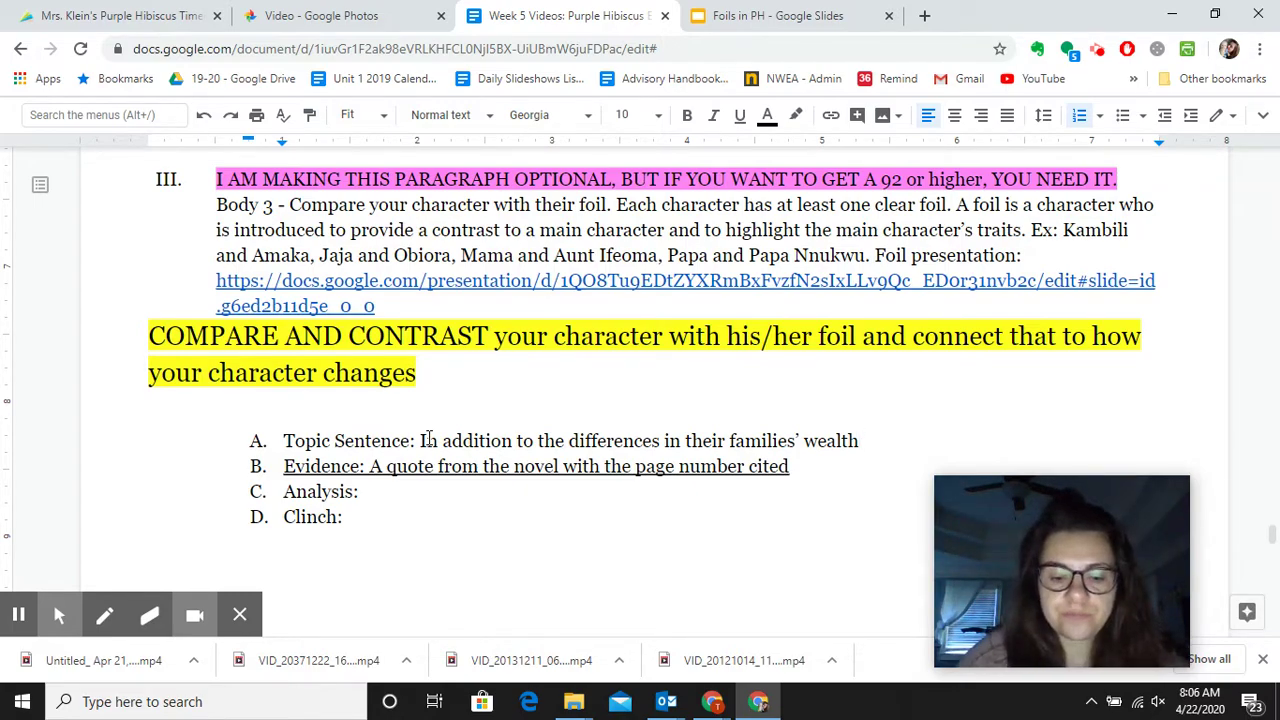
text(Amak)
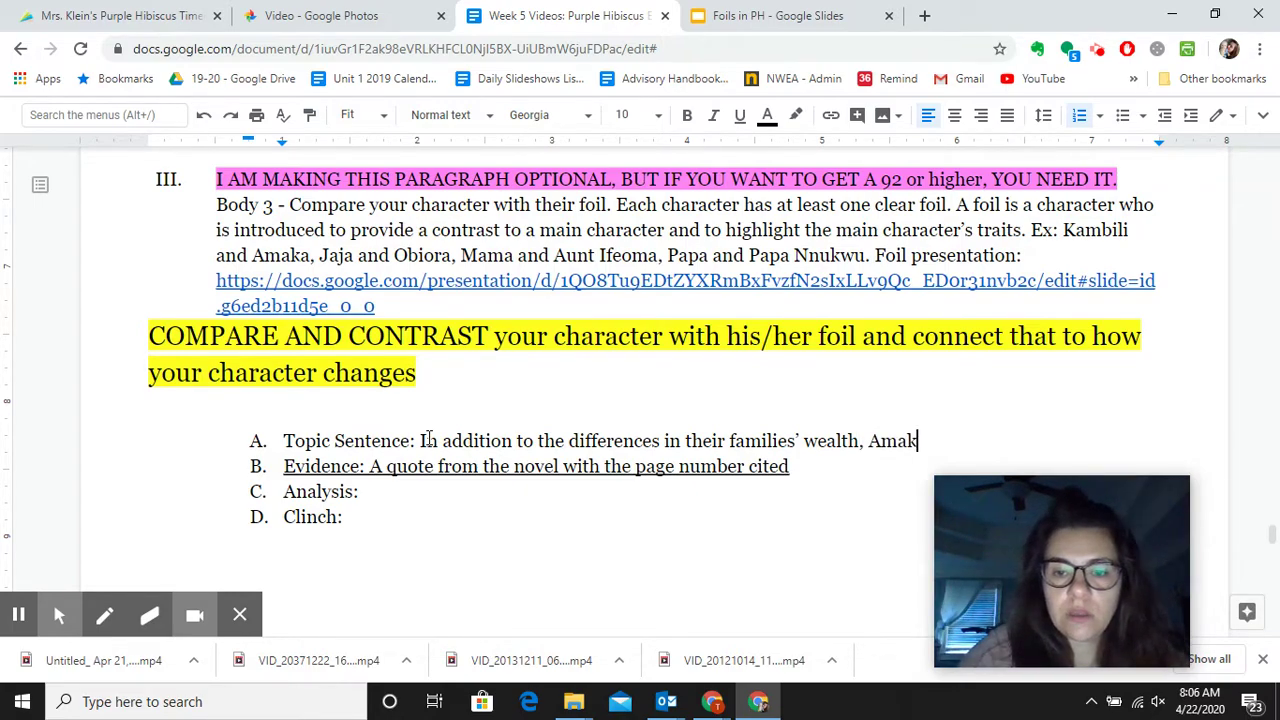
text(a and Kamb)
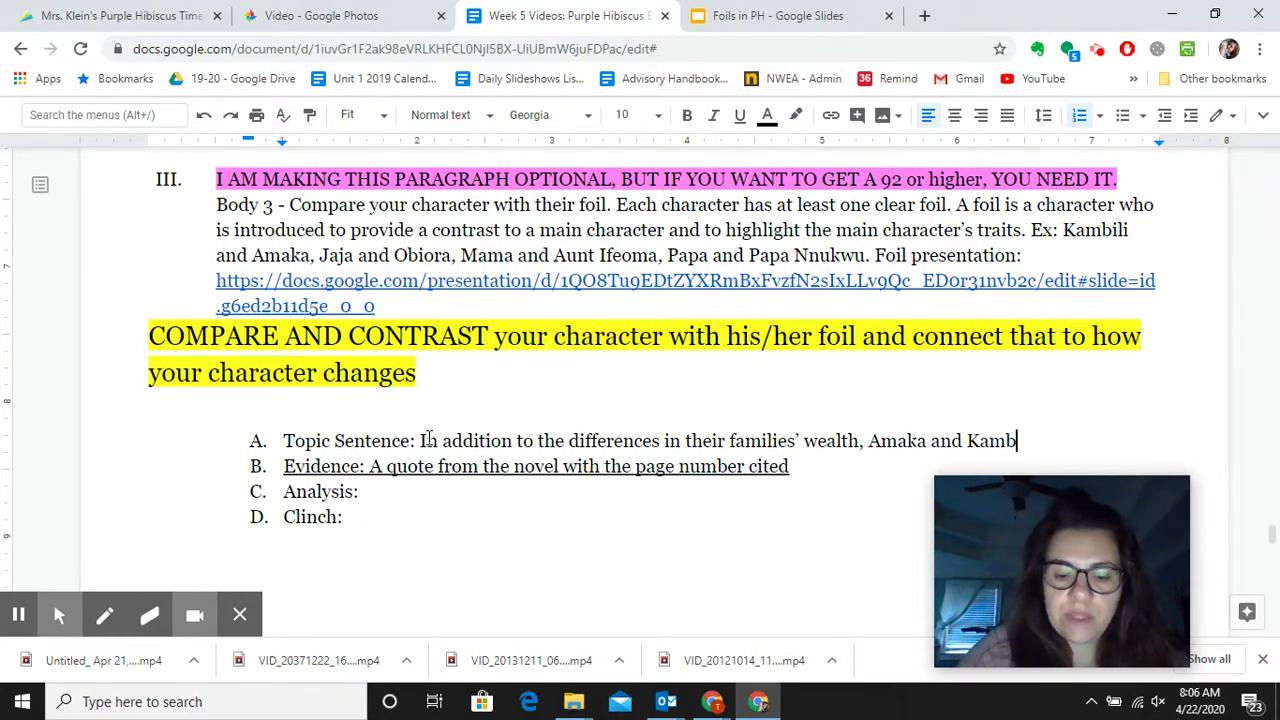
text(ili ha)
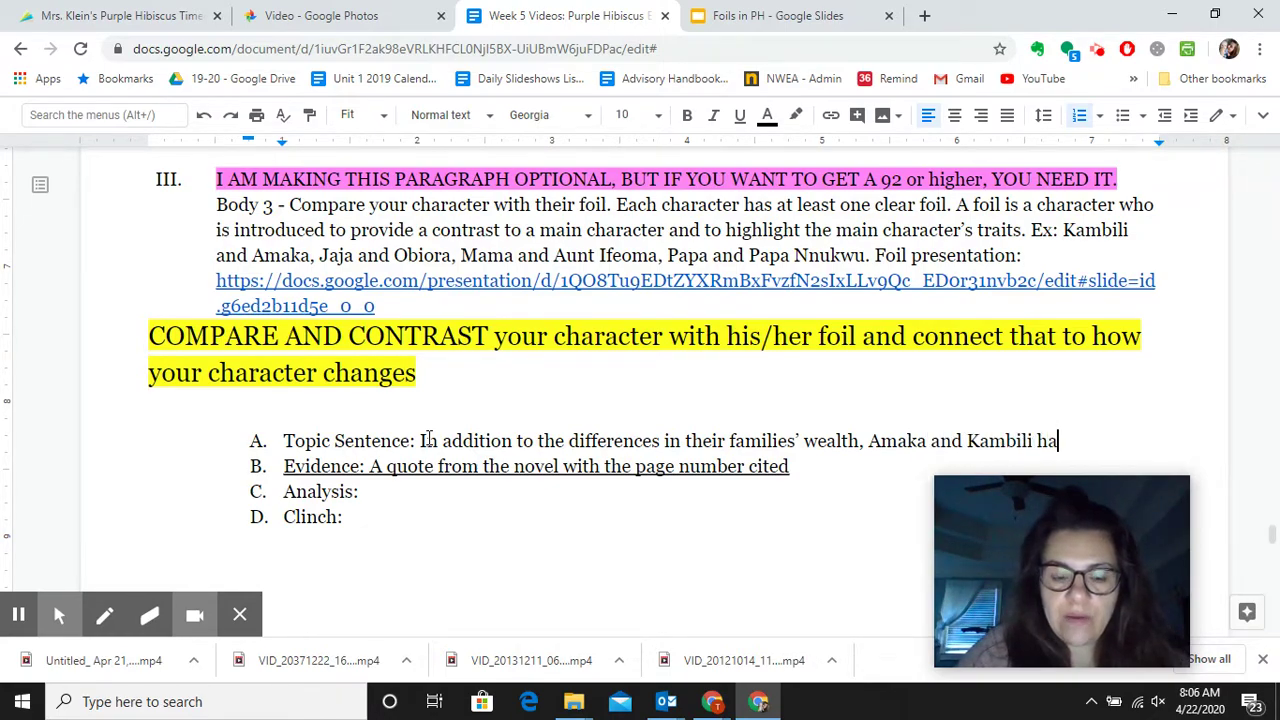
text(ve vastly )
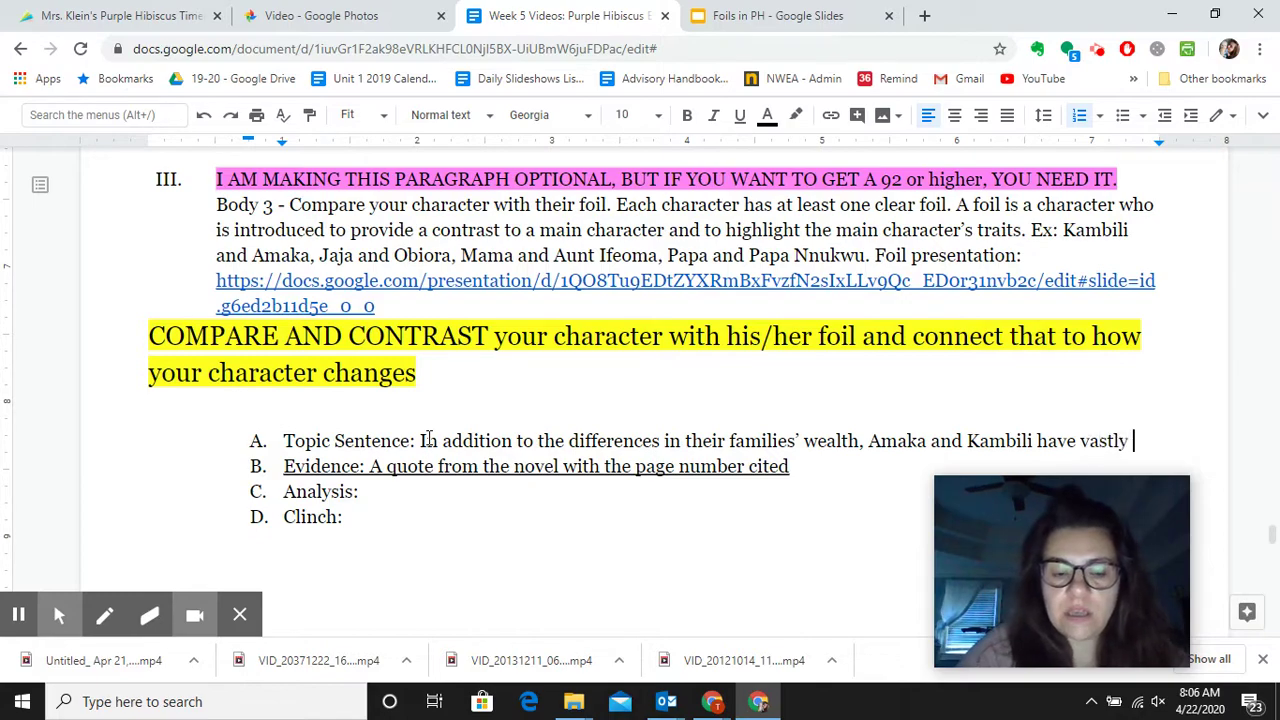
text(different personali)
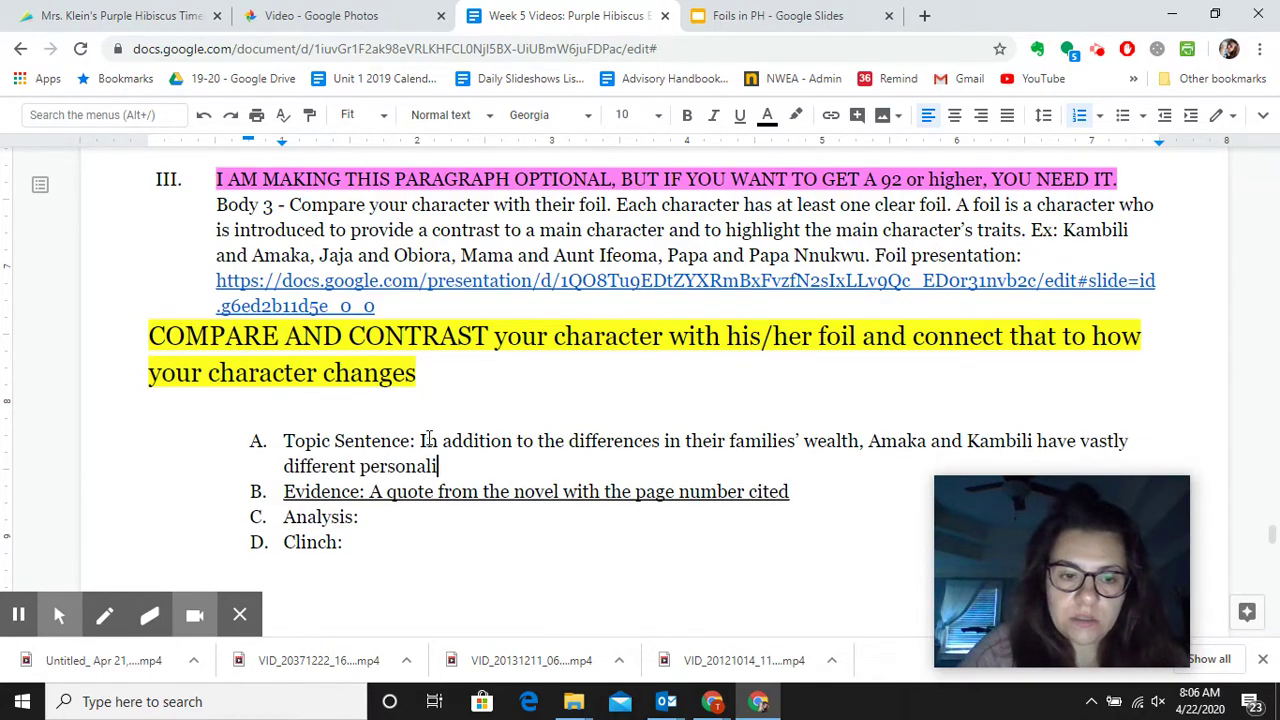
text(ties.)
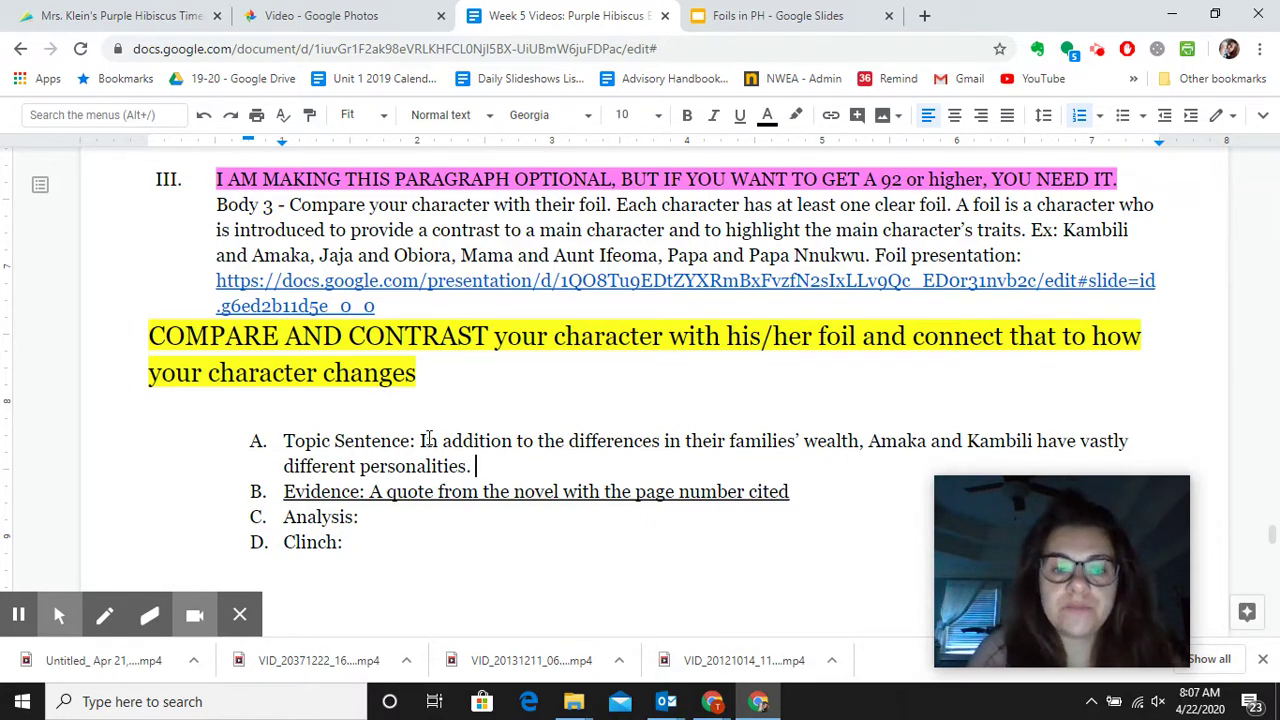
Add the sentence about Amaka shocking Kambili at the family's Christmas lunch by speaking directly to Papa.
text(On)
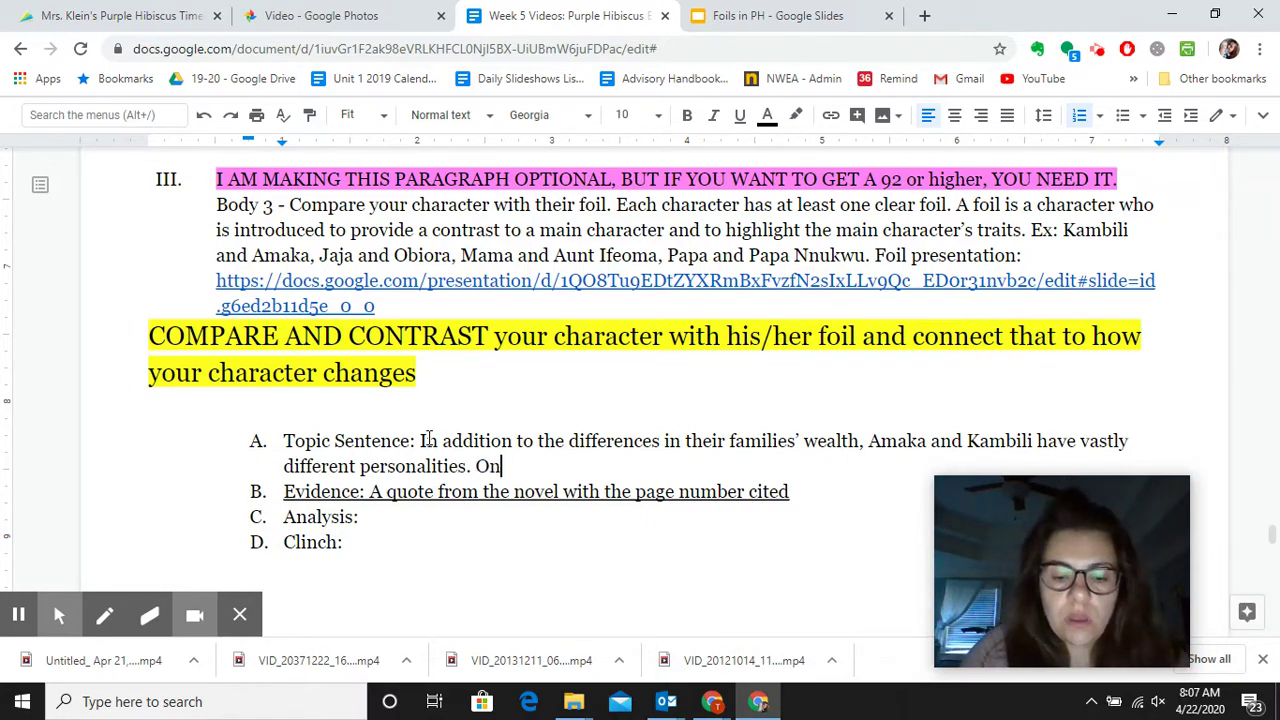
text( Christmas )
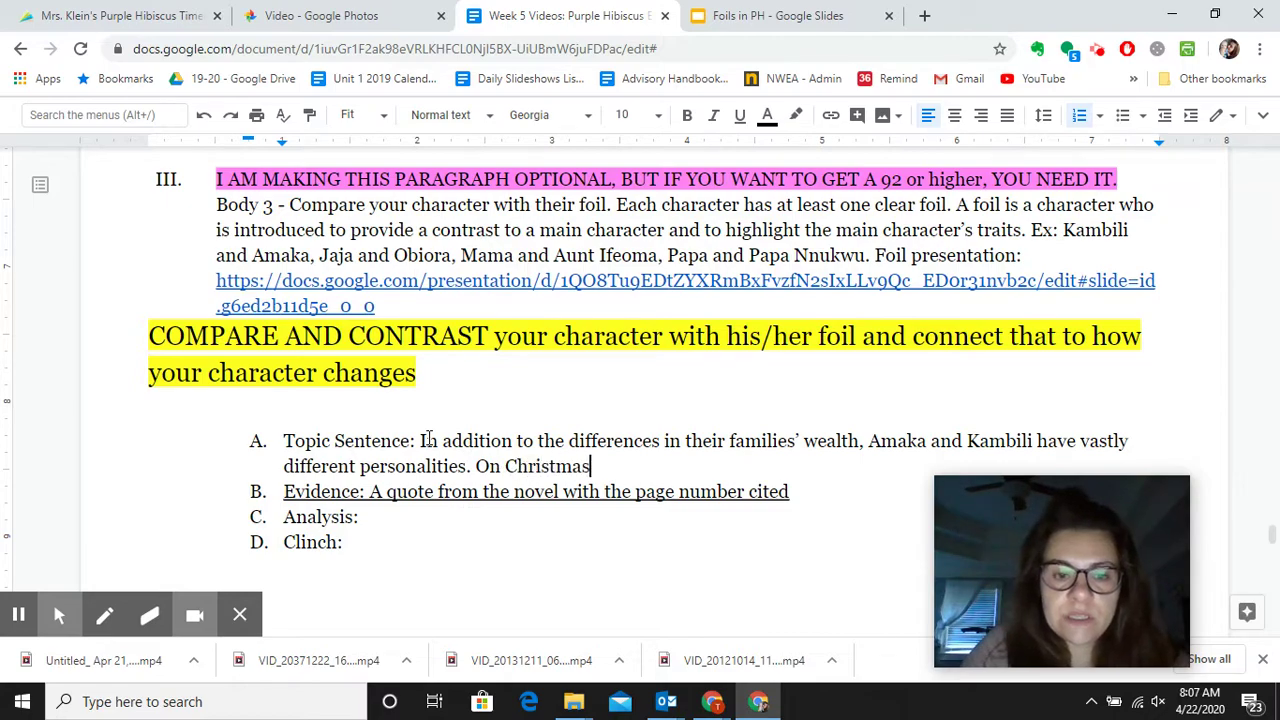
text(day, wh)
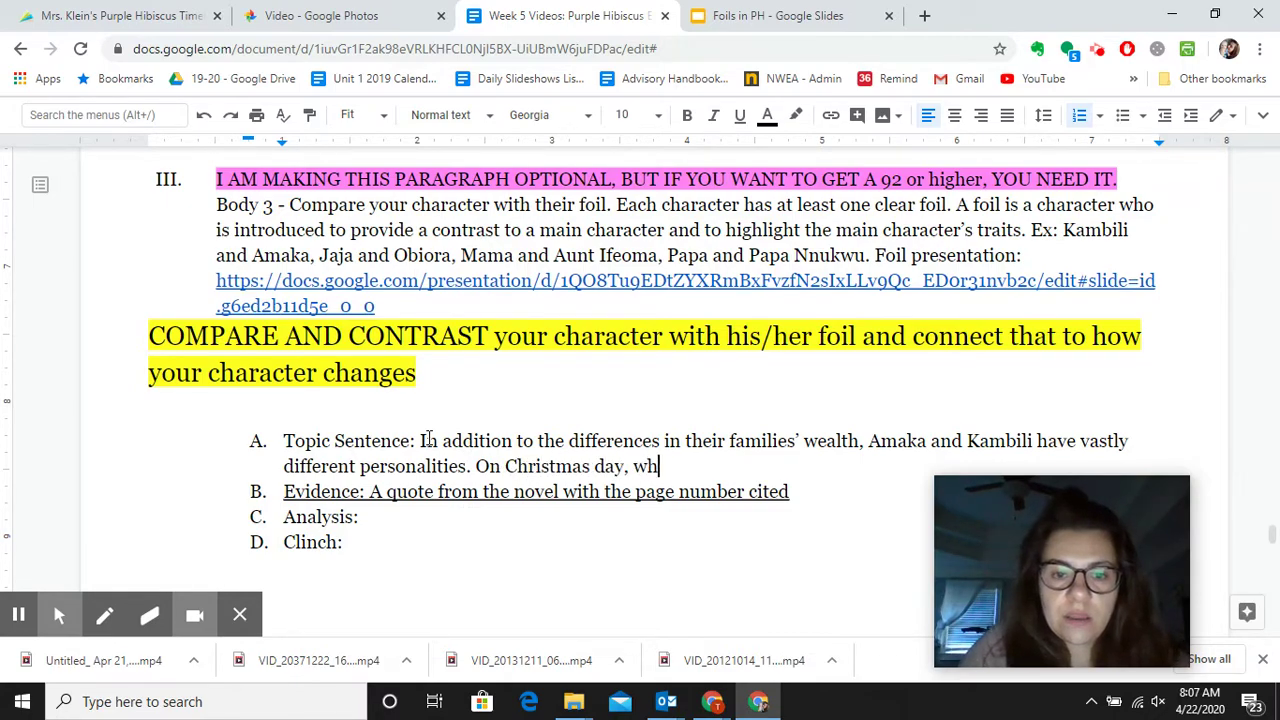
text(en the exte)
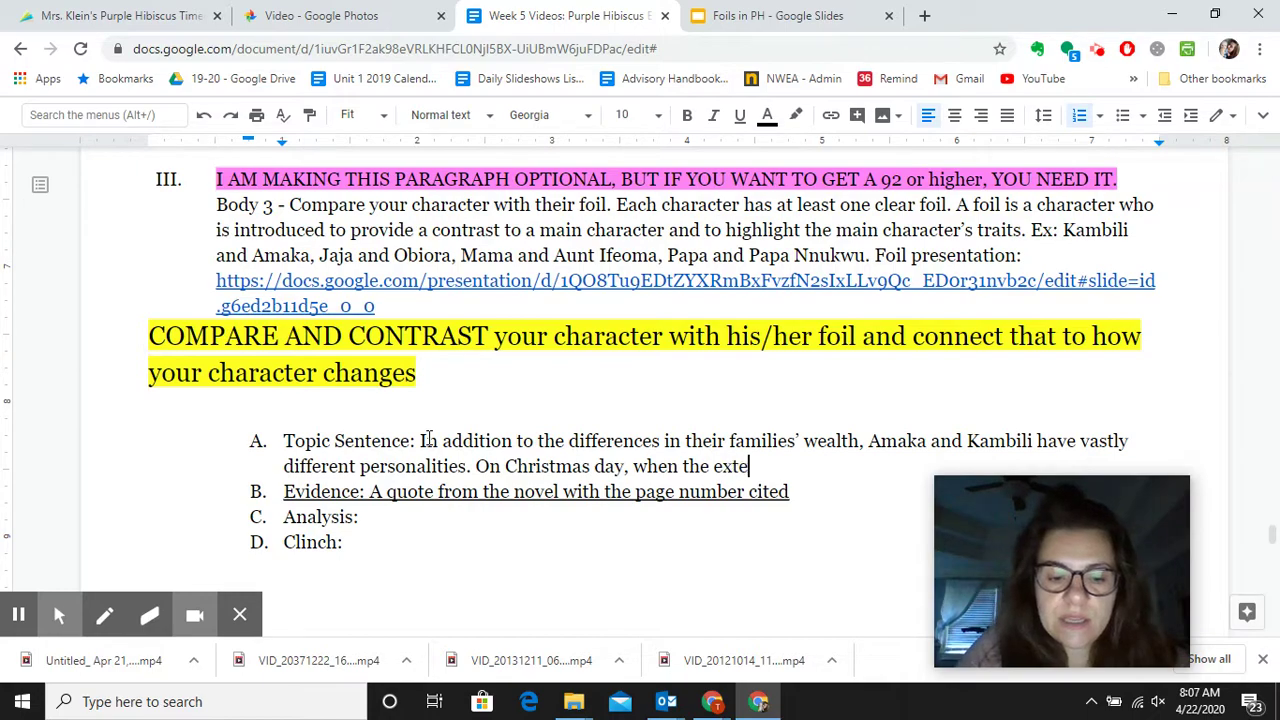
text(nded fa)
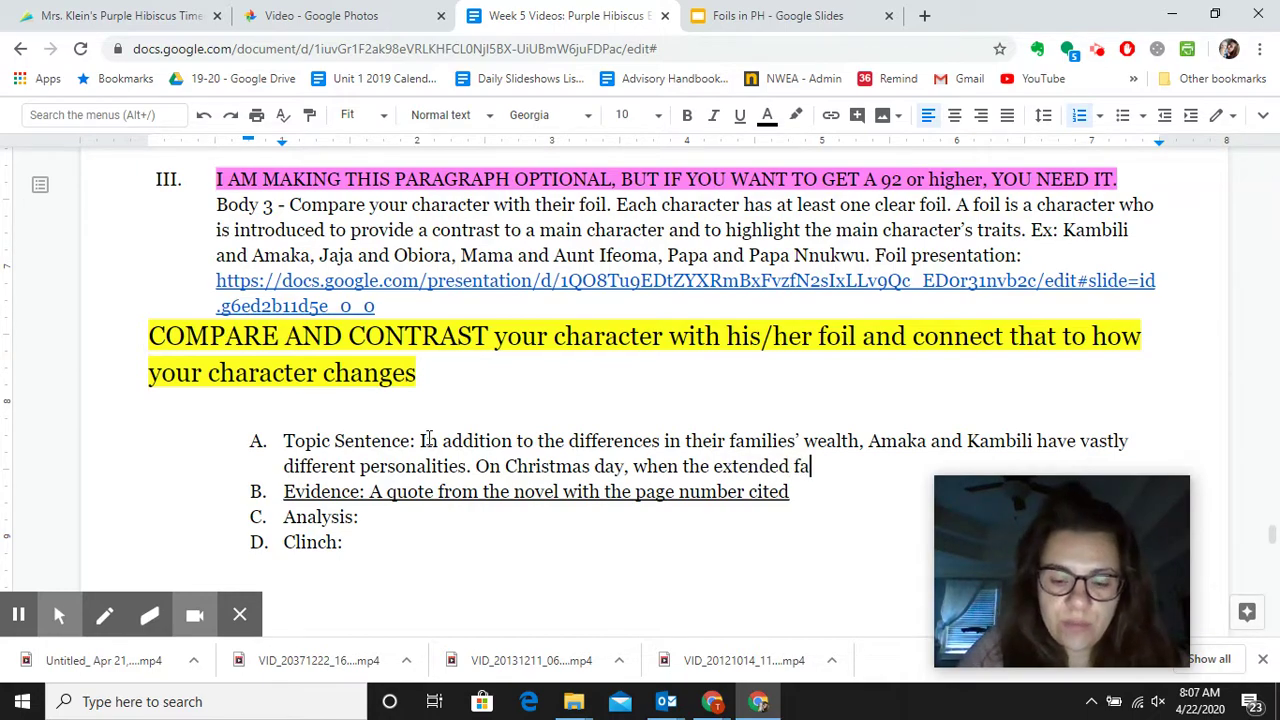
text(mily eats )
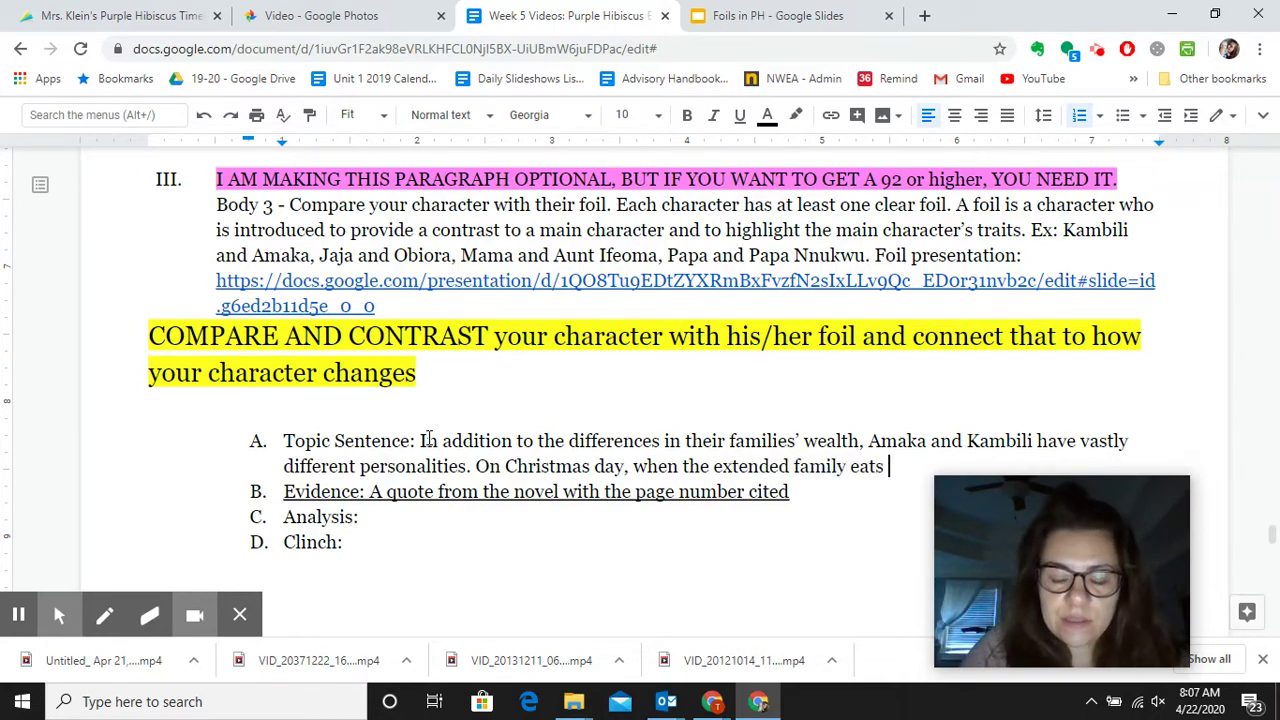
text(lunch togeth)
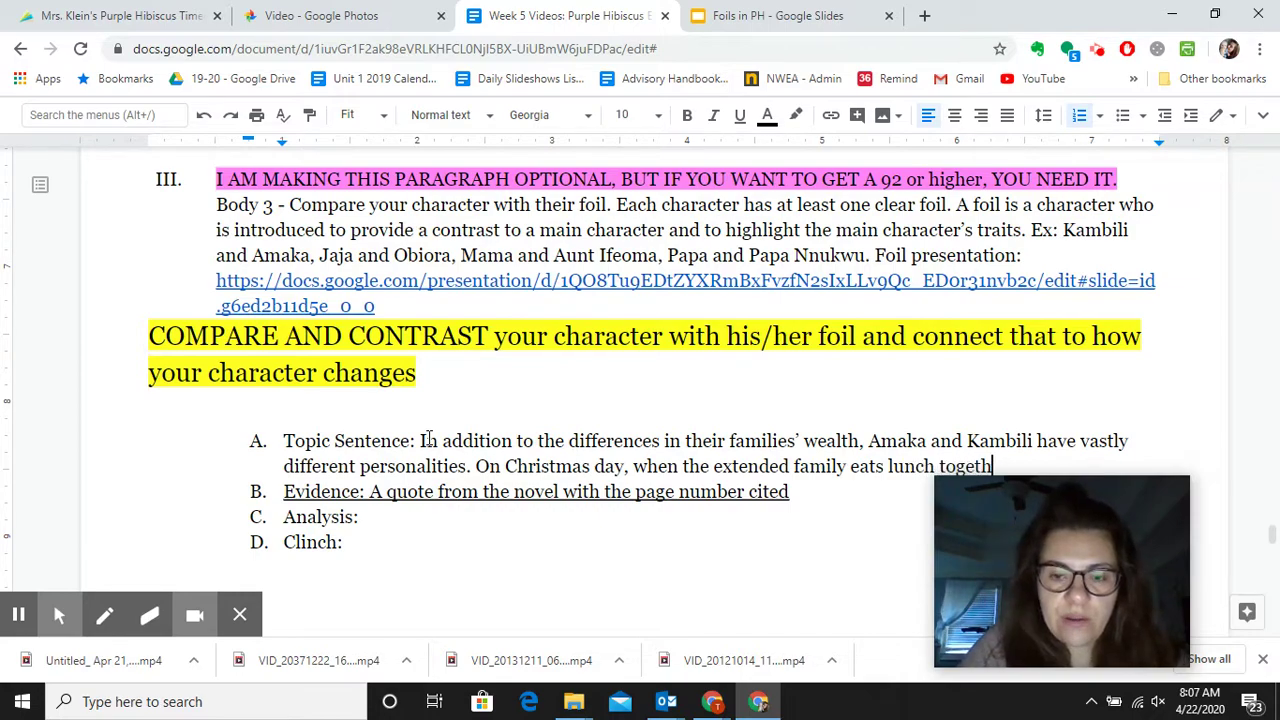
text(er, Ama)
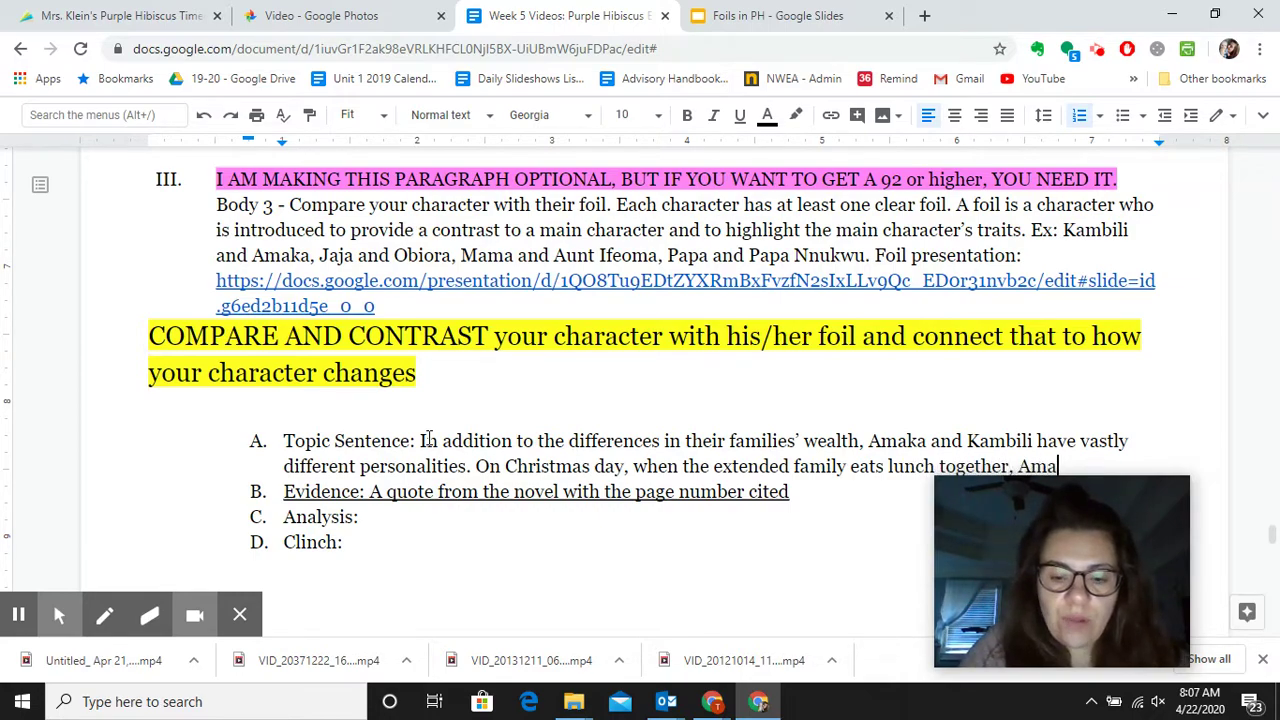
text(ka sh)
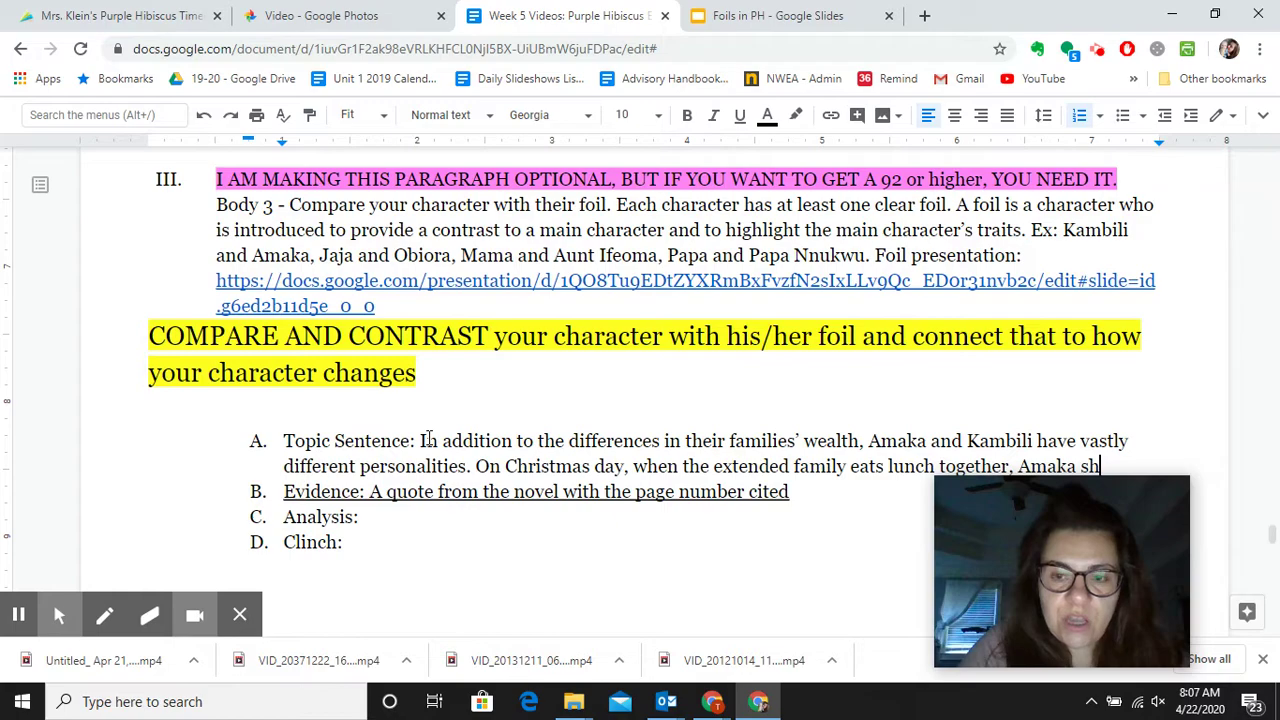
text(ocks Kamb)
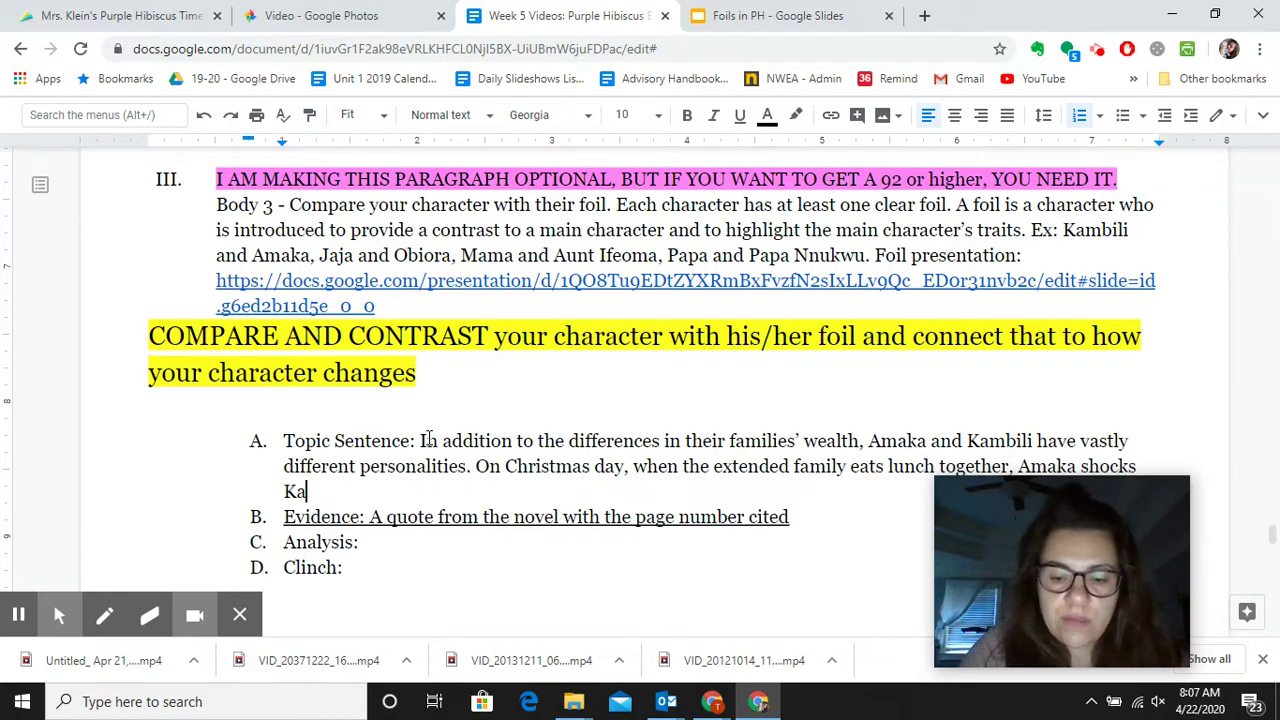
text(ili by directly speaki)
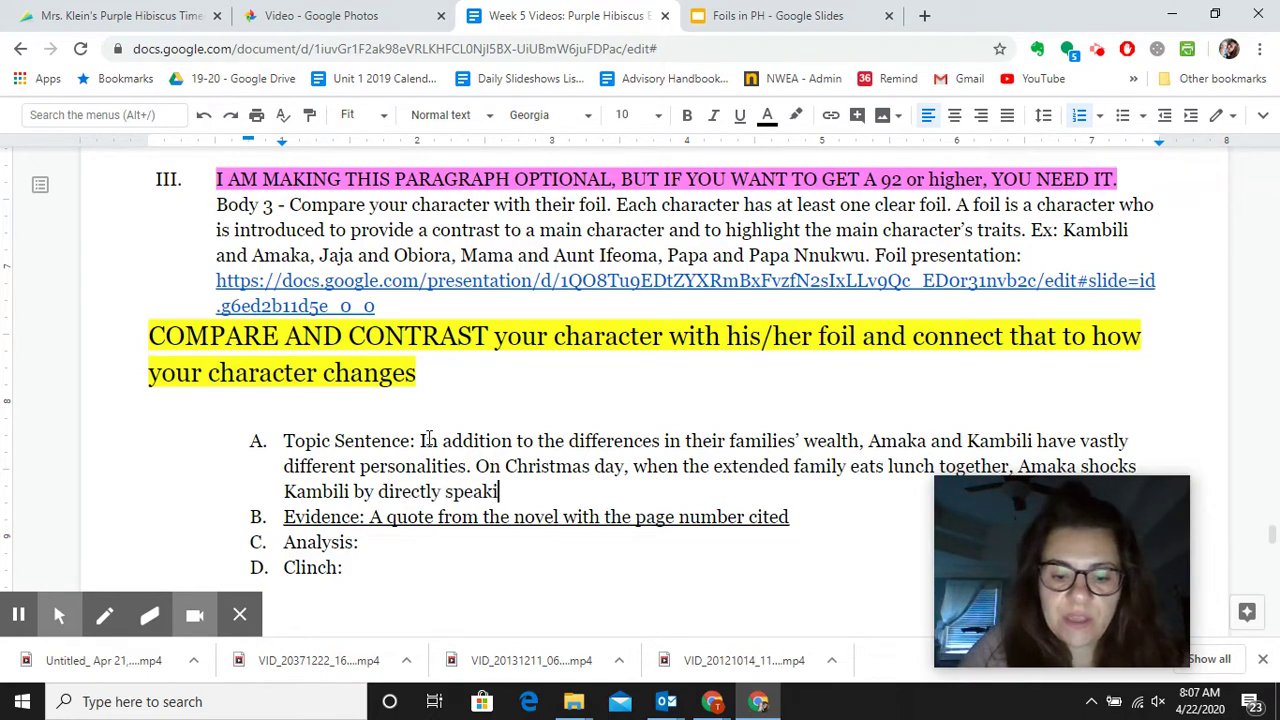
text(ng to Papa.)
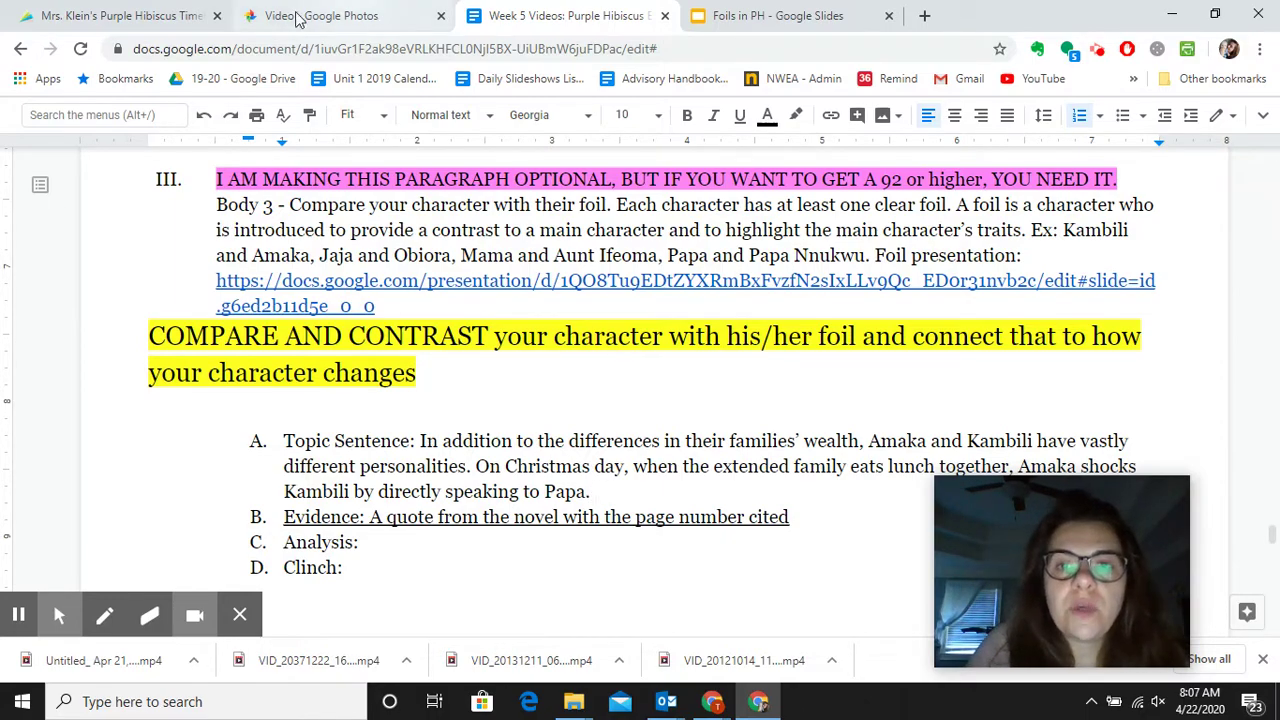
Close the Foils in PH sharing dialog and return to the 9th Grade Literature Classwork tab.
click(712, 702)
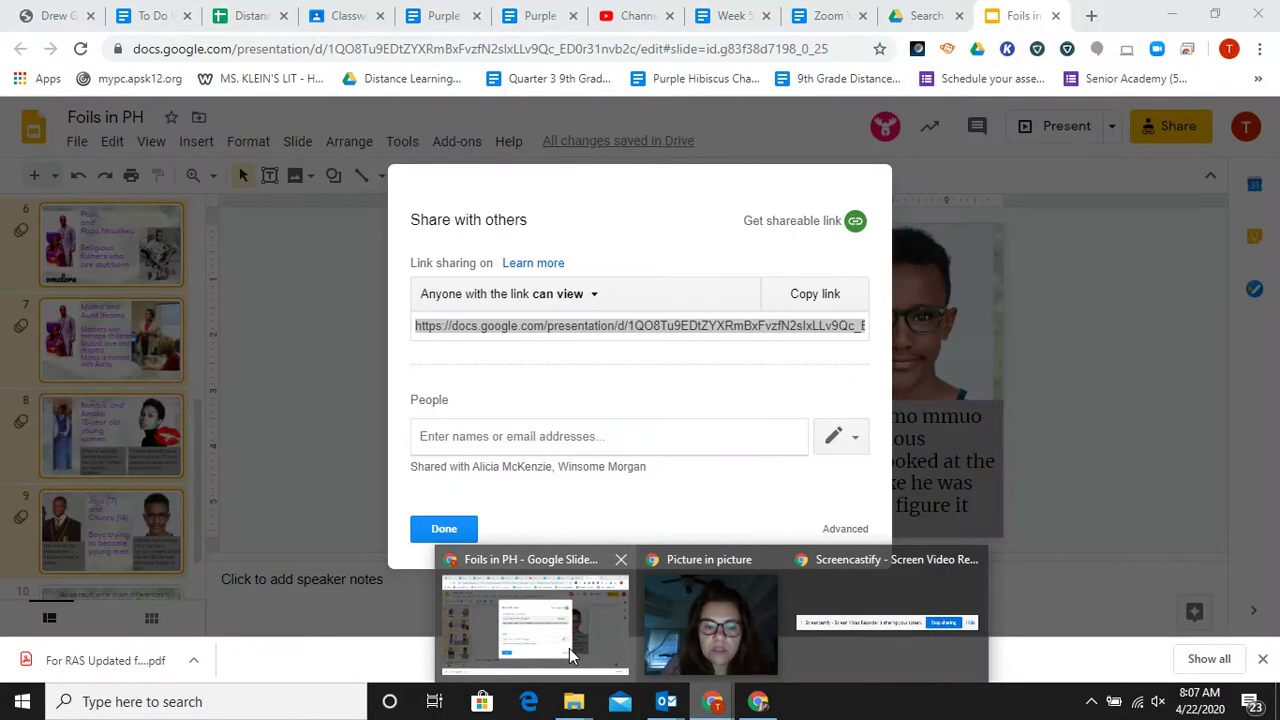
click(570, 648)
click(444, 528)
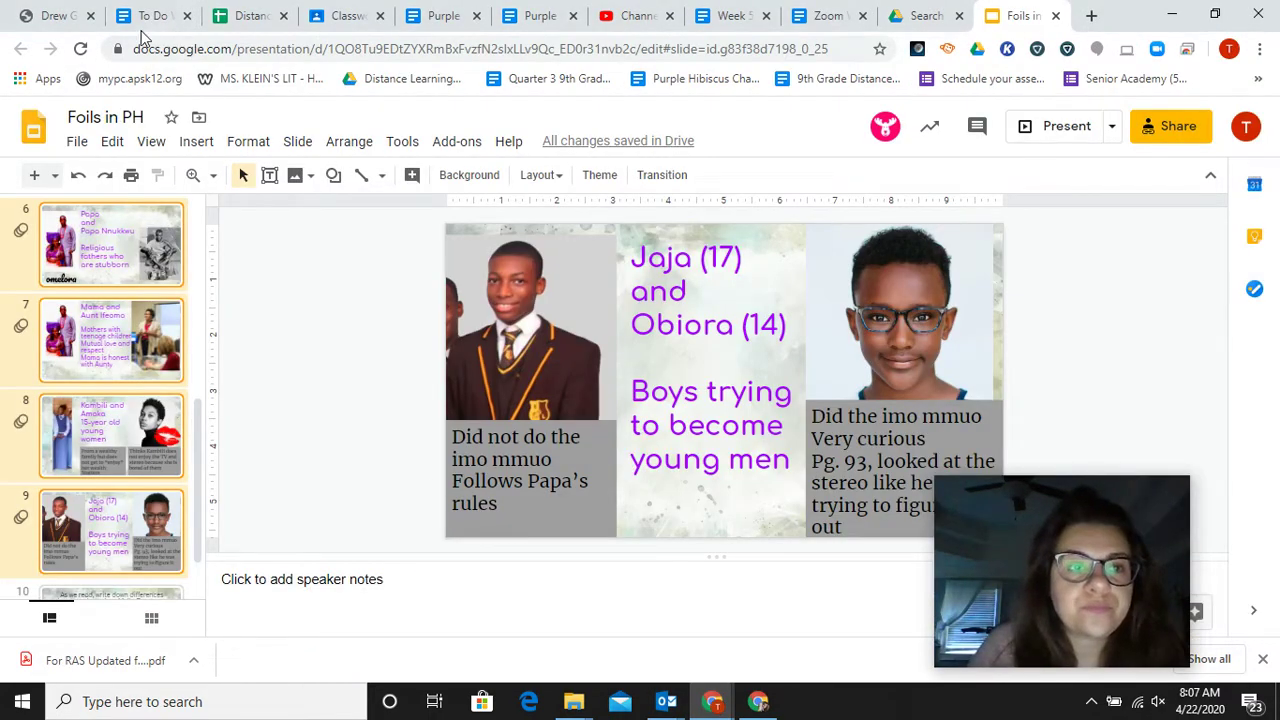
click(345, 18)
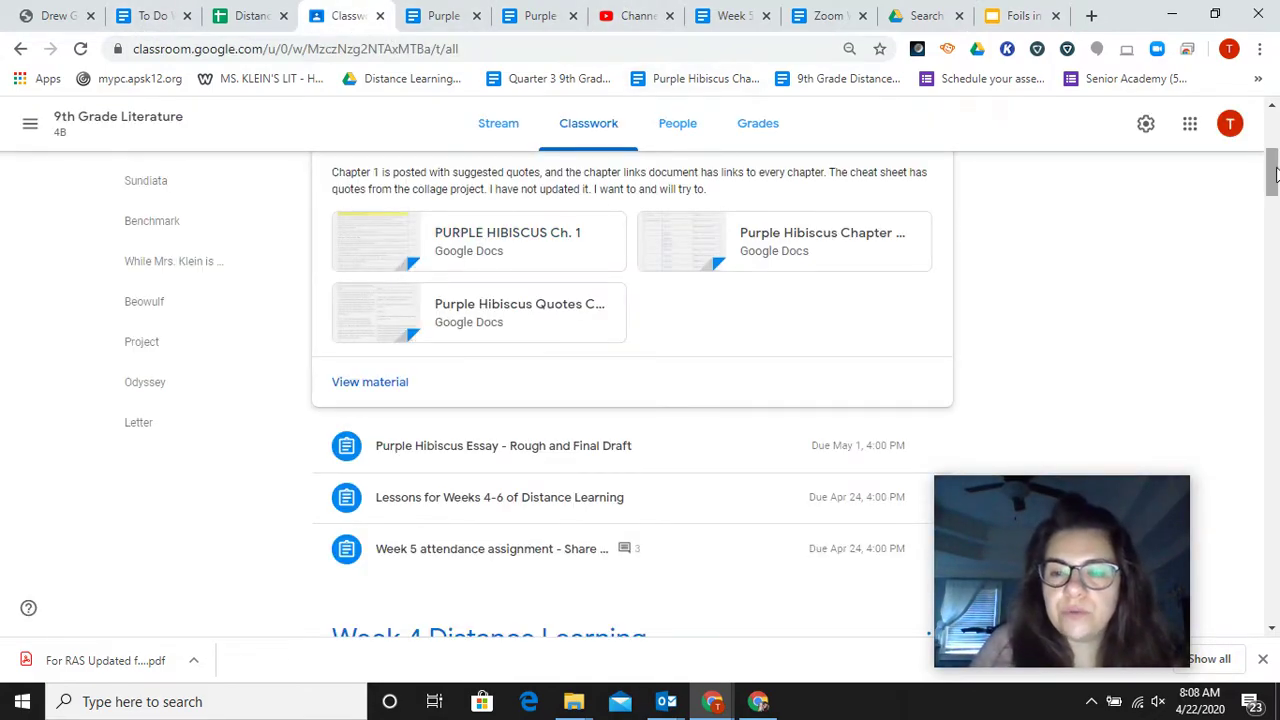
Open the 'Purple Hibiscus Chapter and Audiobook Links' attachment from the Classwork page.
drag(1273, 175, 1273, 163)
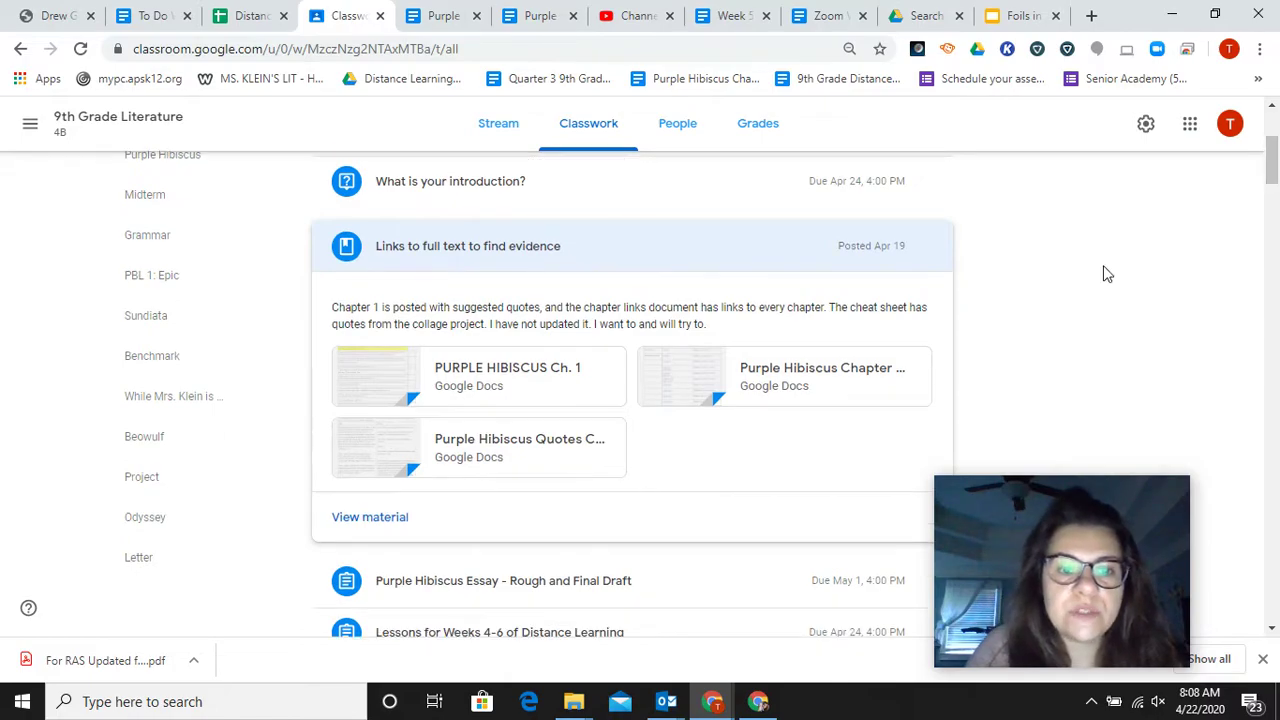
click(763, 378)
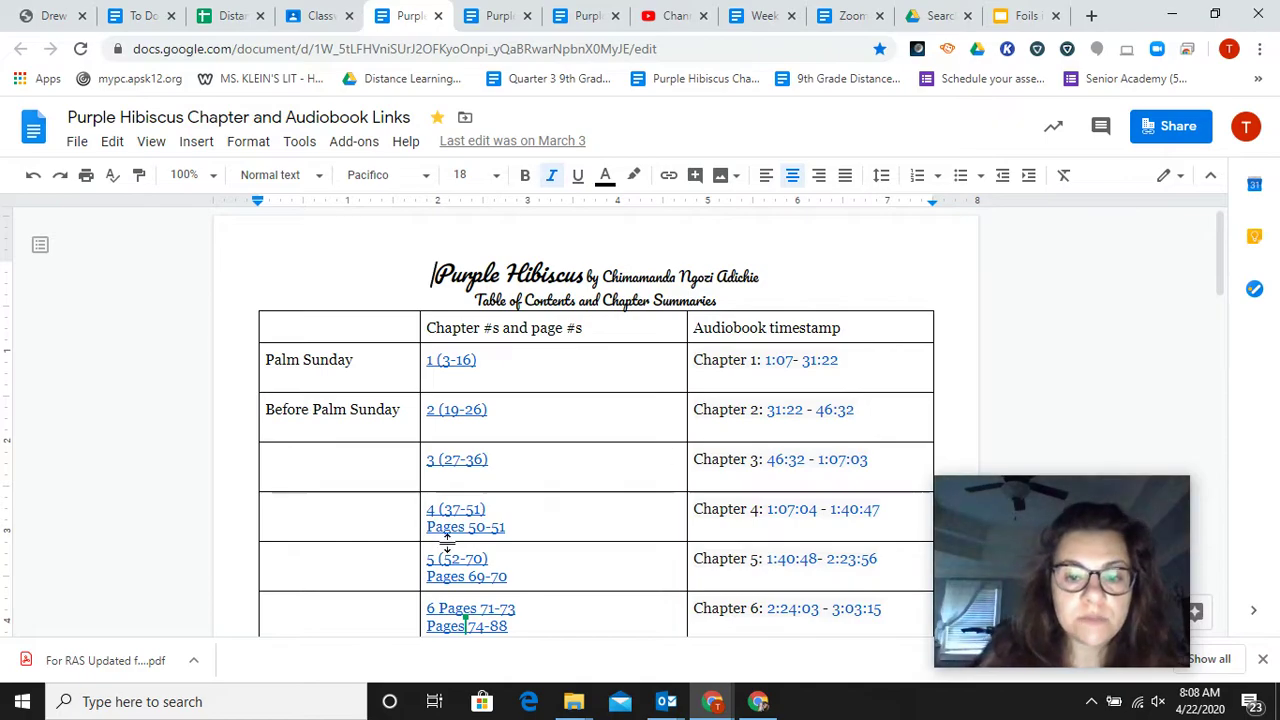
Follow the chapter table's '7 (89-109)' link to open the Purple Hibiscus Ch. 7 document.
click(382, 623)
key(Down)
key(Down)
key(Down)
key(Down)
key(Down)
key(Down)
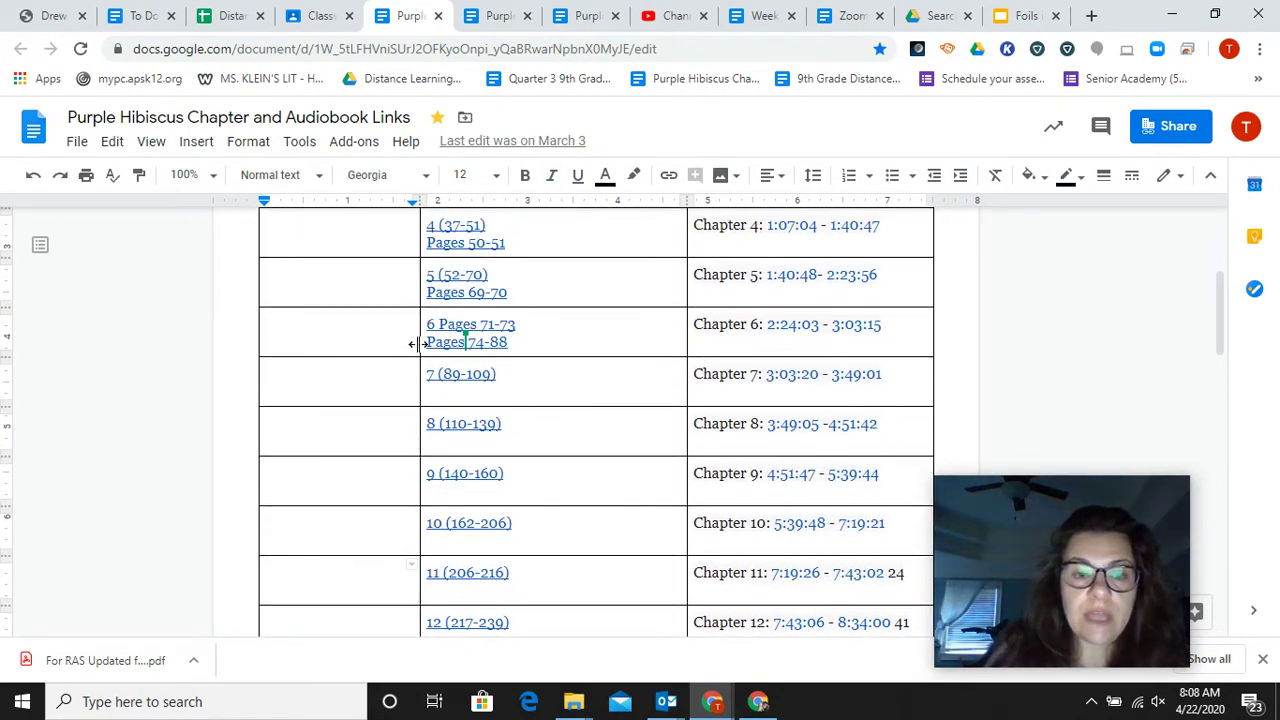
click(460, 375)
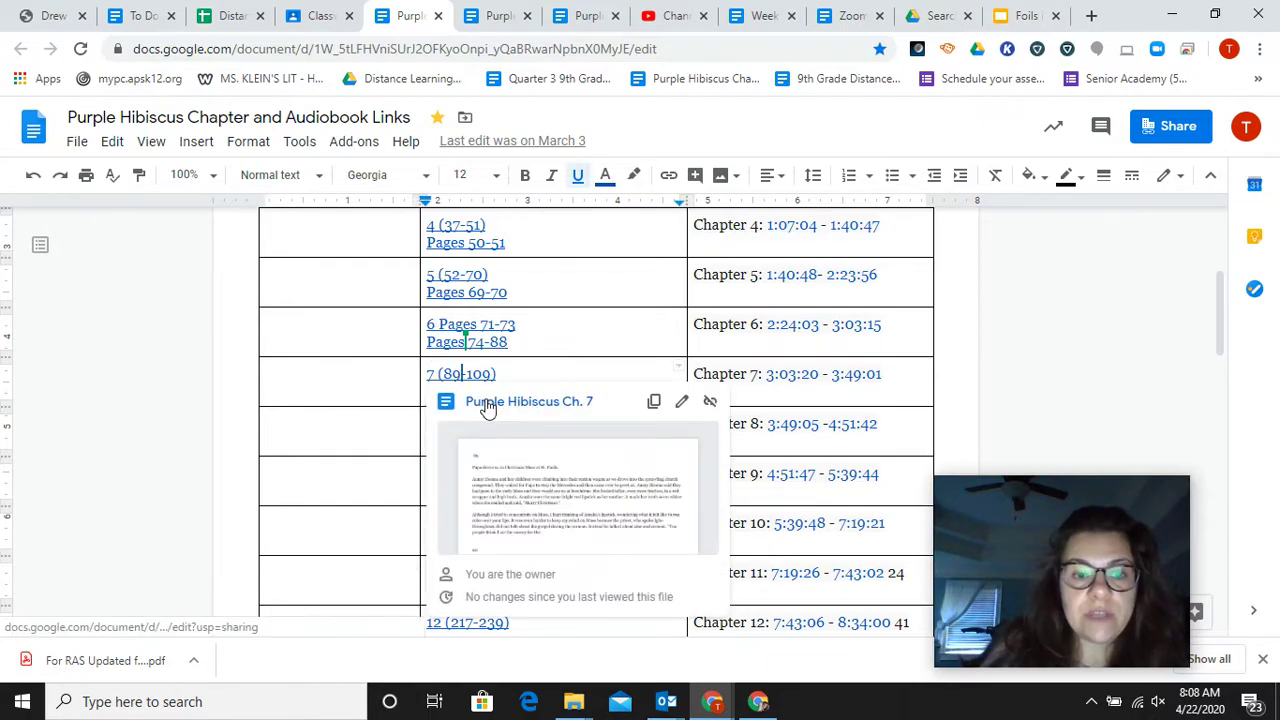
click(488, 407)
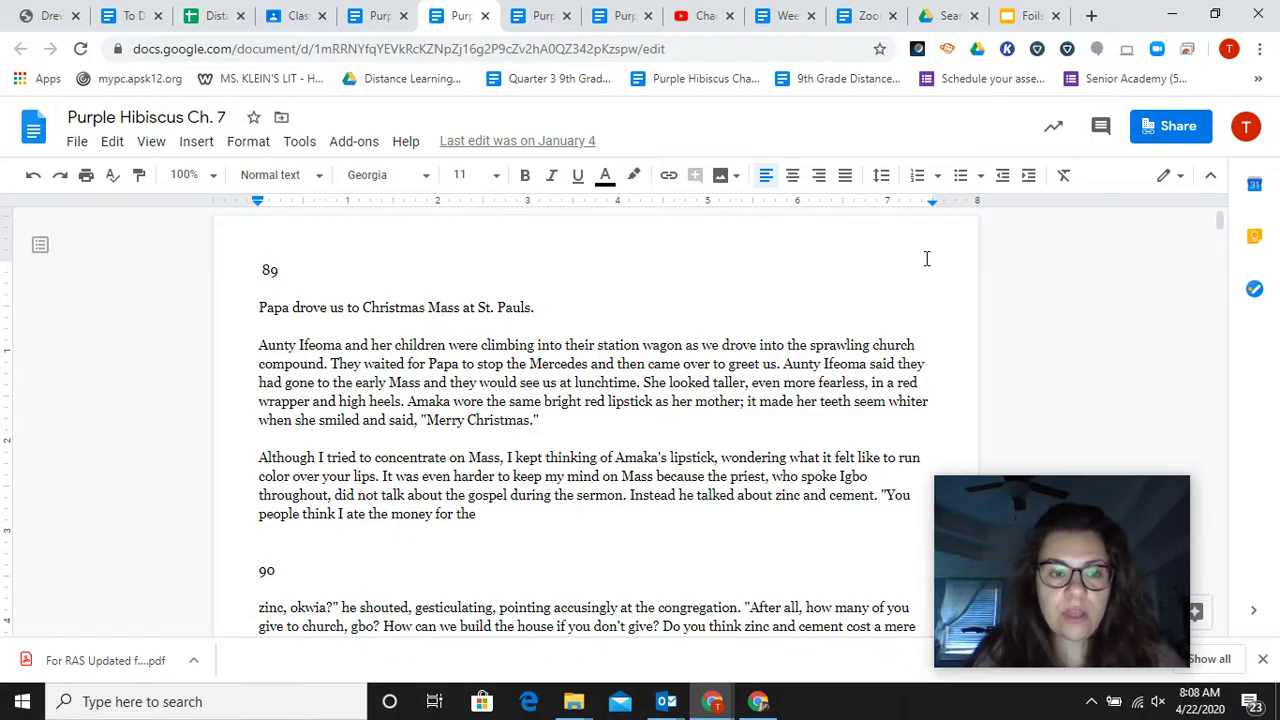
Search Ch. 7 for 'amaka' and step through the 18 matches.
key(ctrl+f)
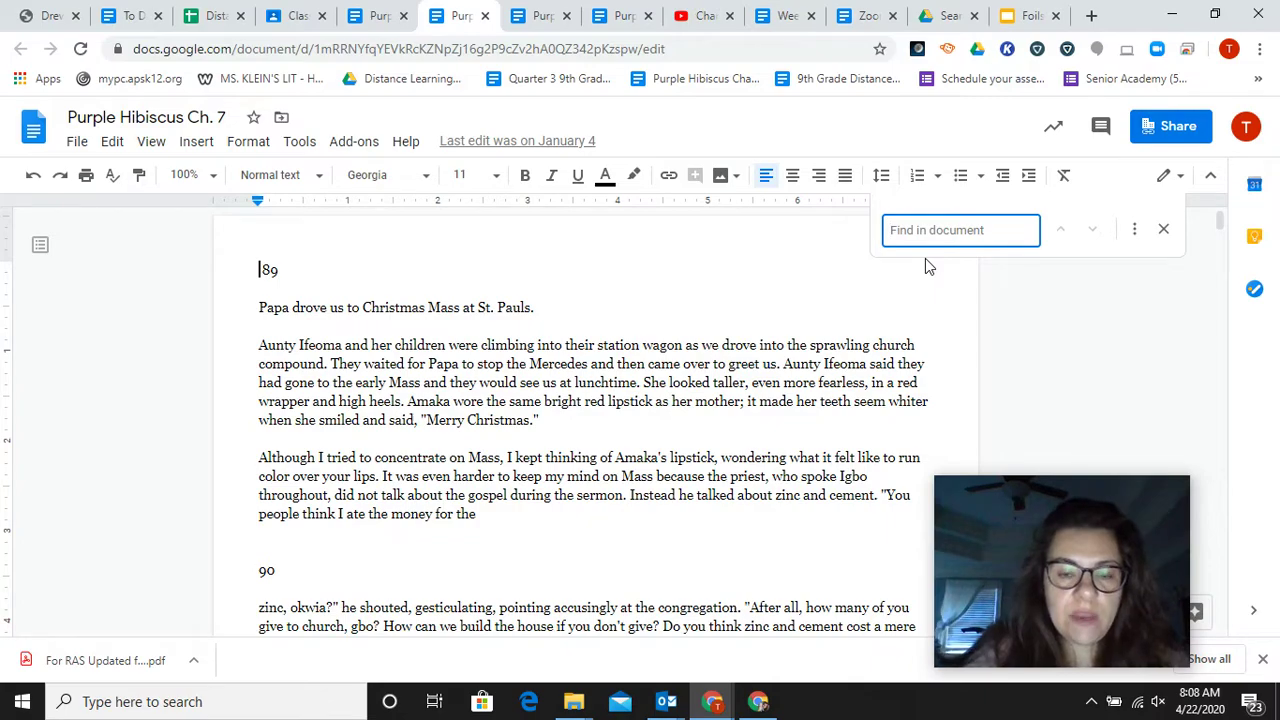
text(amaka)
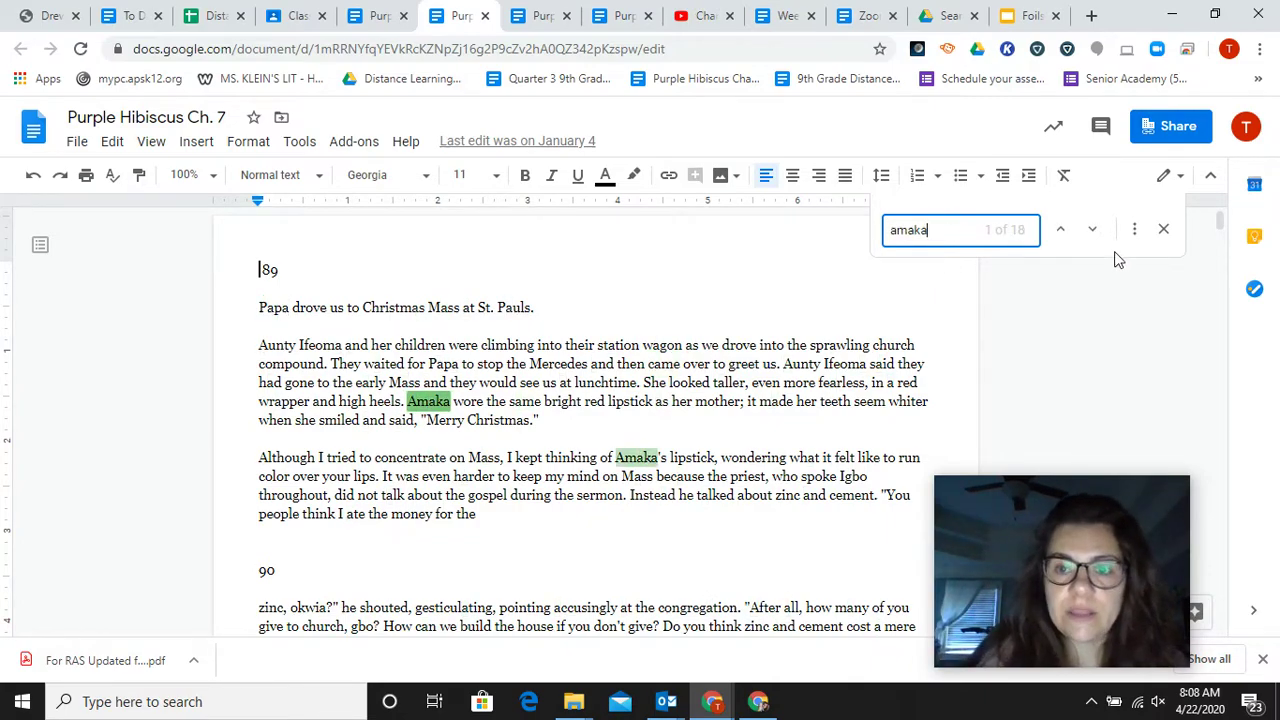
click(1091, 230)
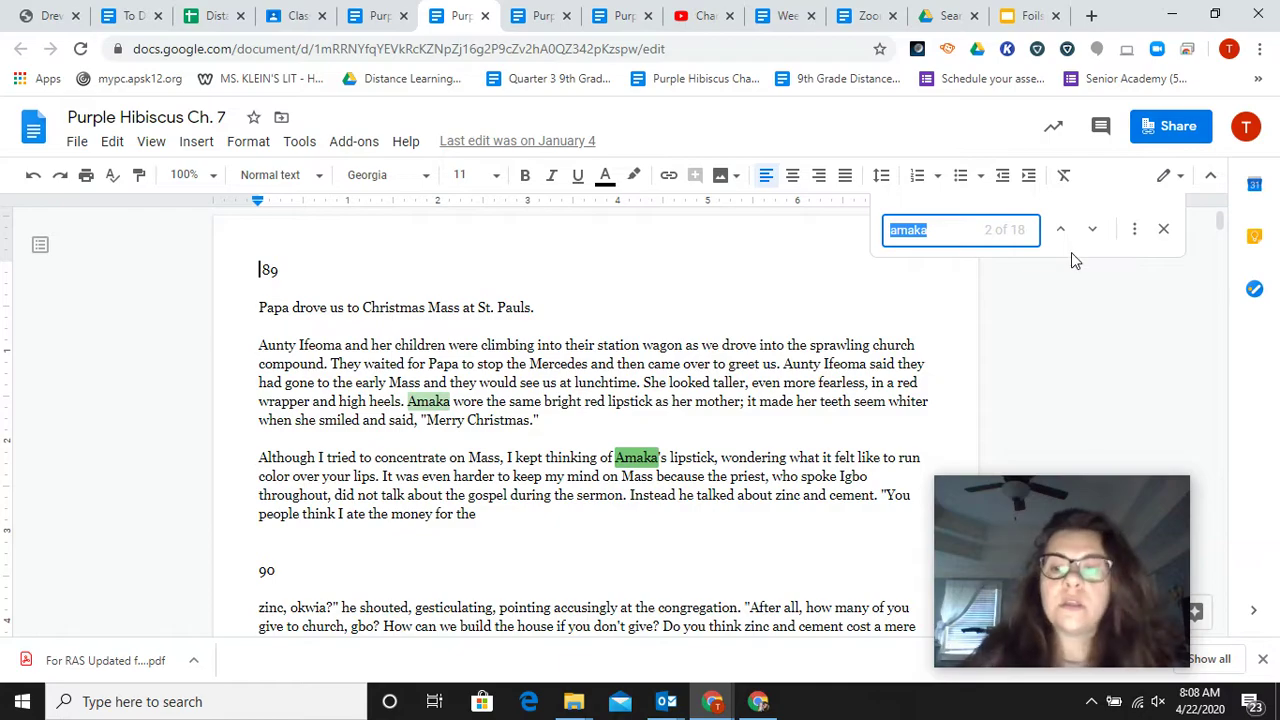
click(1071, 253)
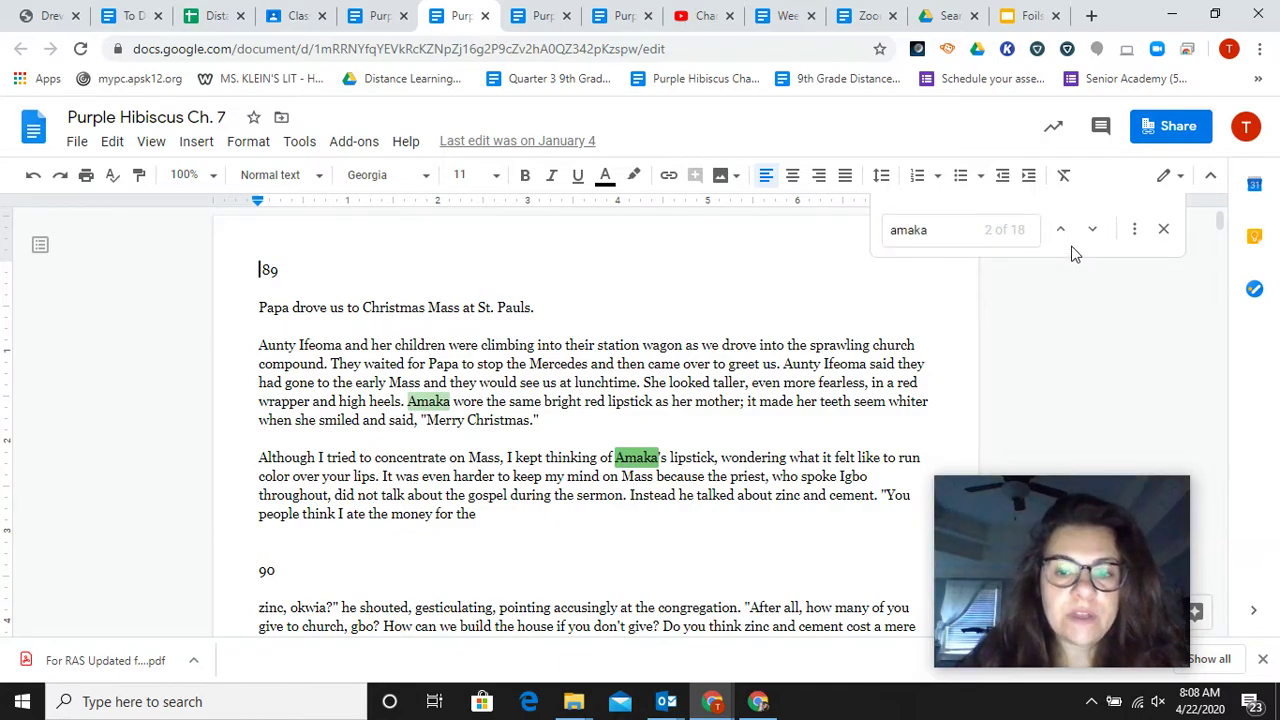
click(1093, 230)
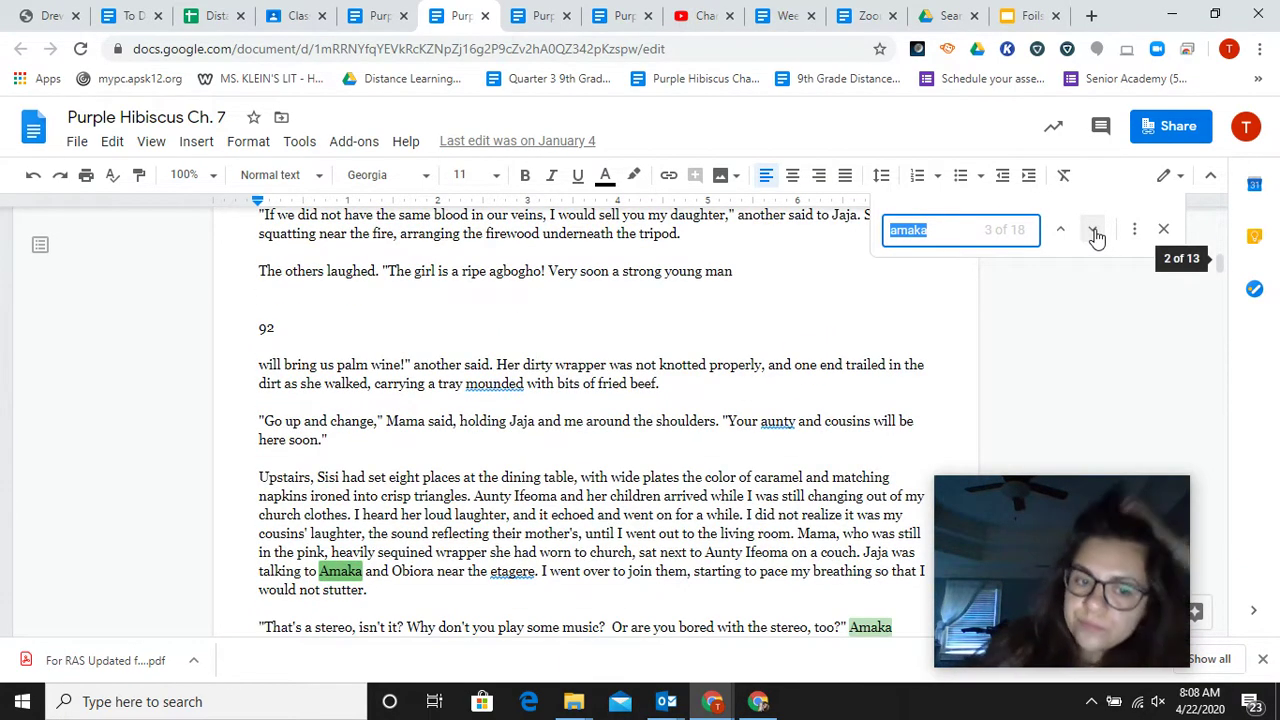
click(1095, 230)
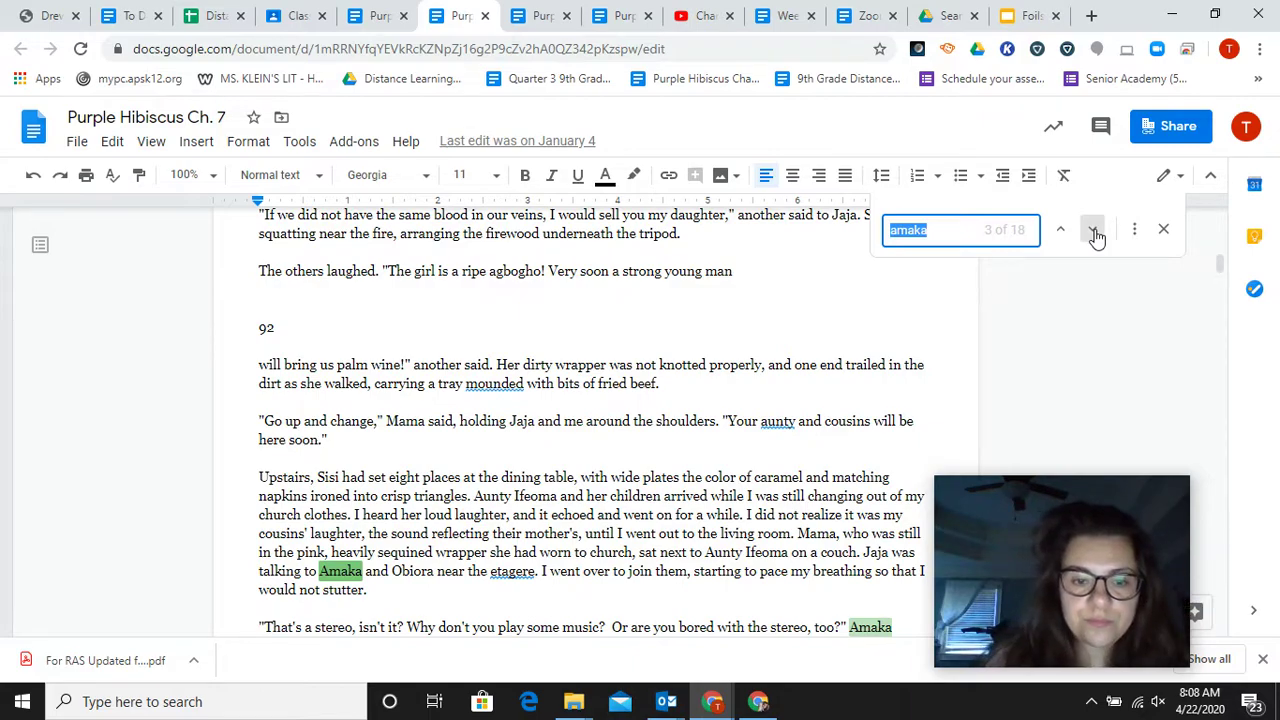
click(1096, 231)
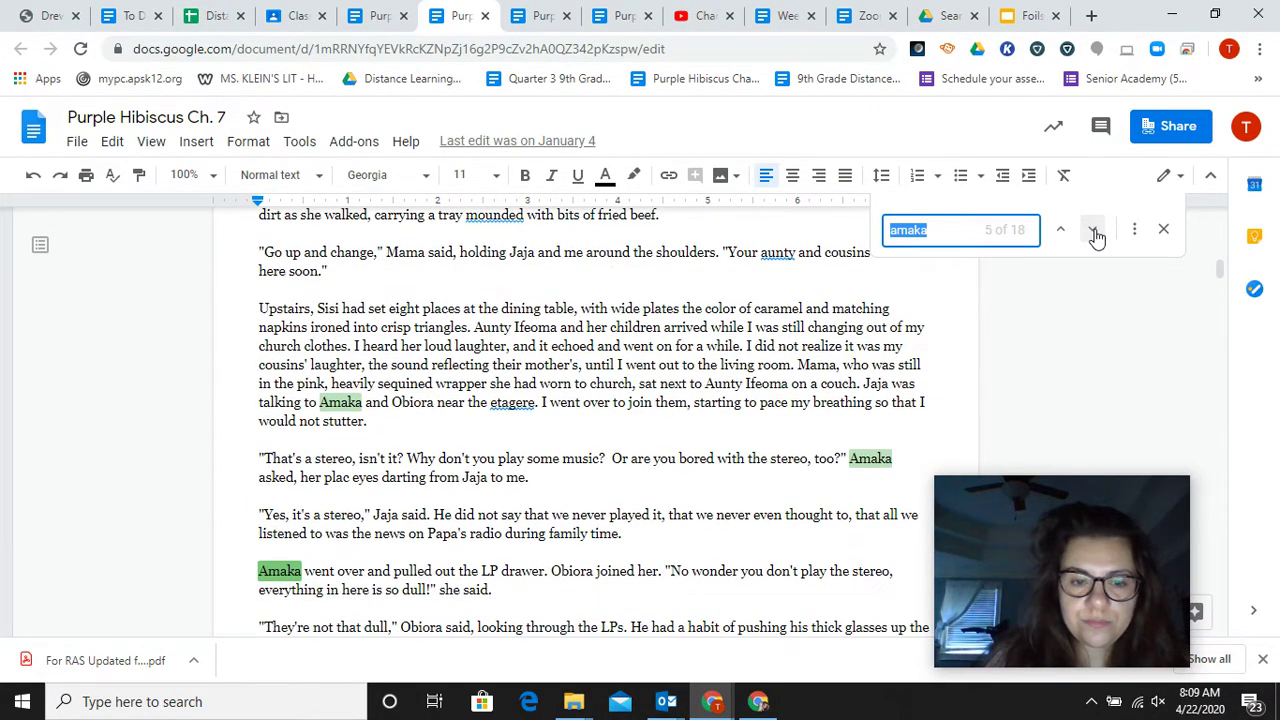
click(1096, 231)
click(1096, 231)
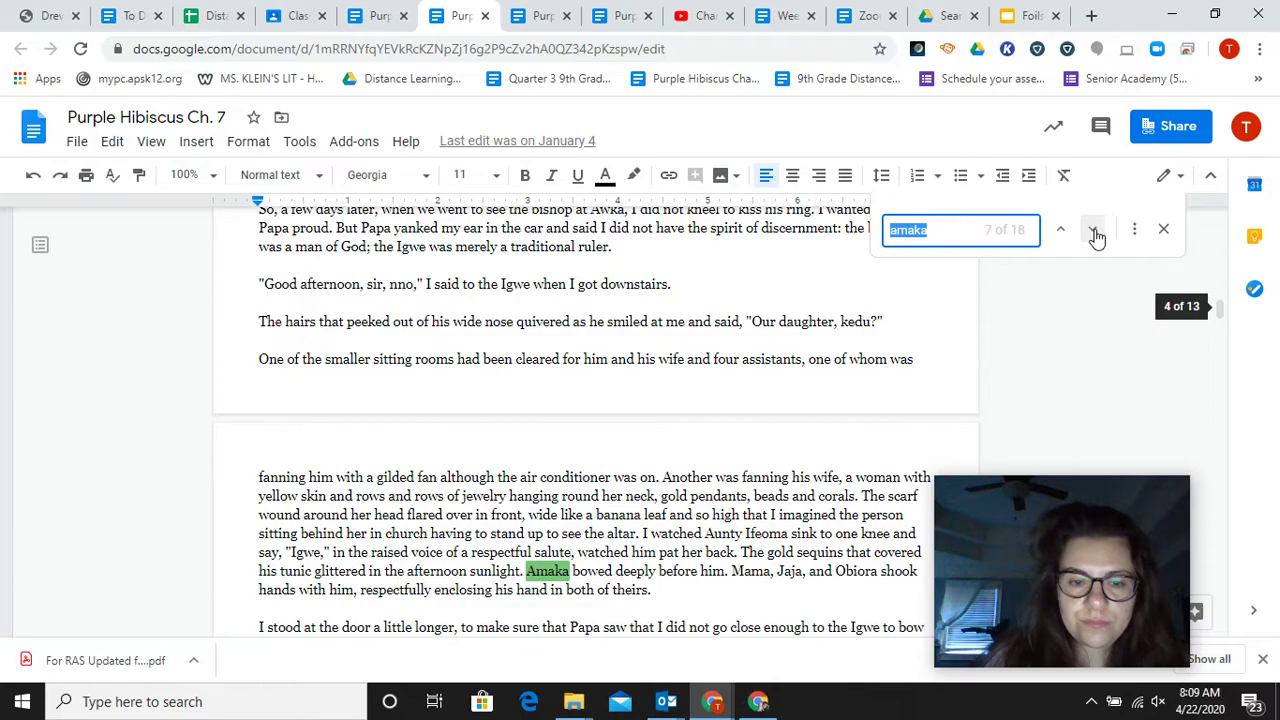
click(1096, 232)
click(1096, 232)
click(1096, 232)
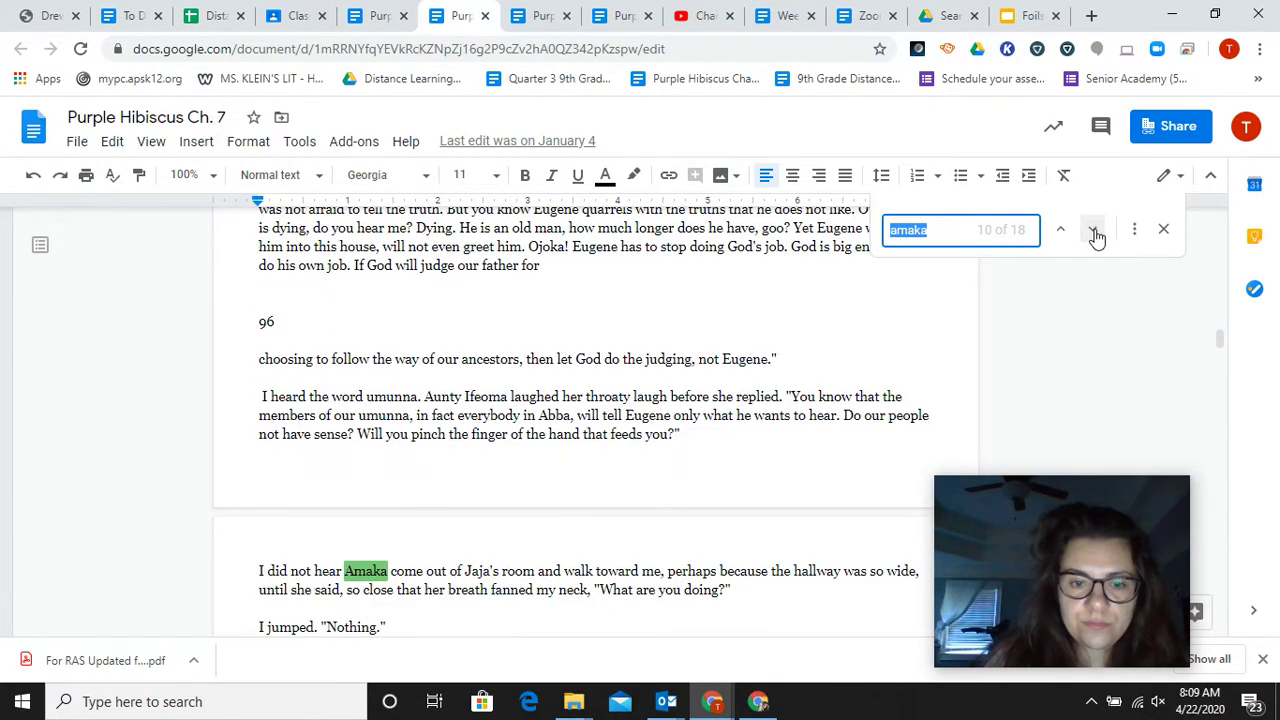
click(1096, 232)
click(1096, 232)
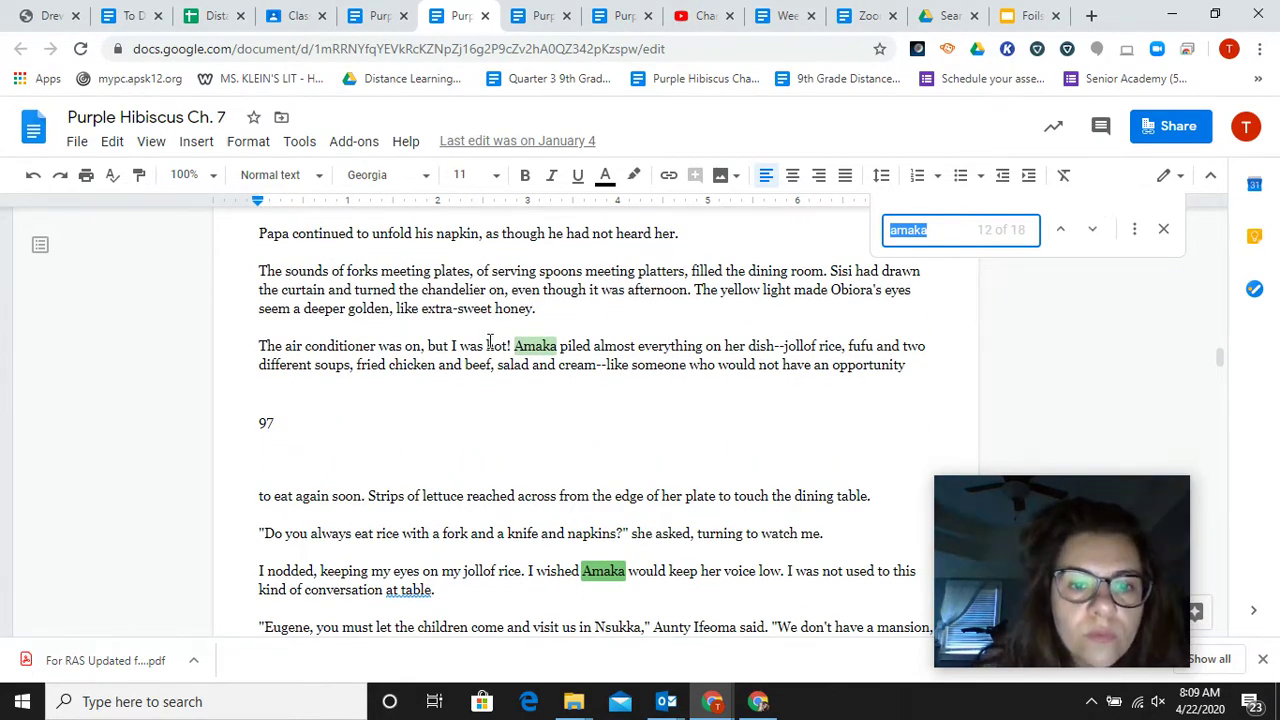
Read down through the dinner scene to the 'I wondered how Amaka did it' sentence.
click(437, 537)
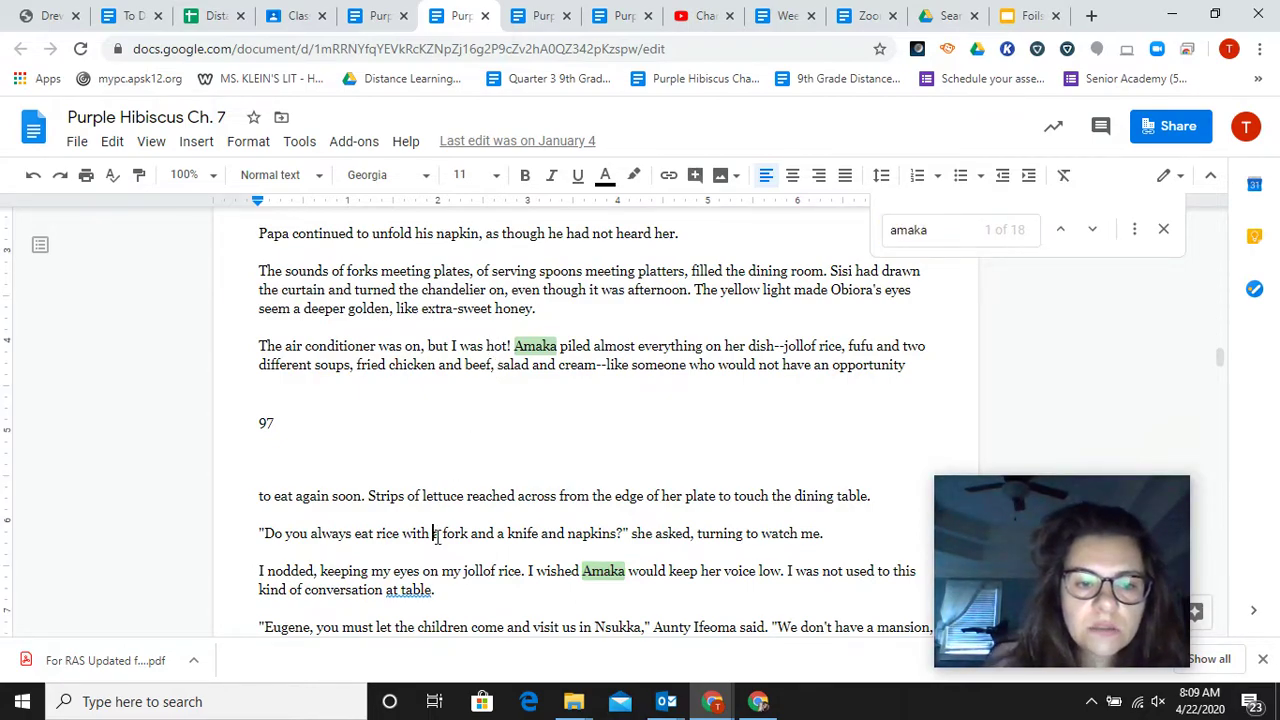
scroll(437, 537, down, 2)
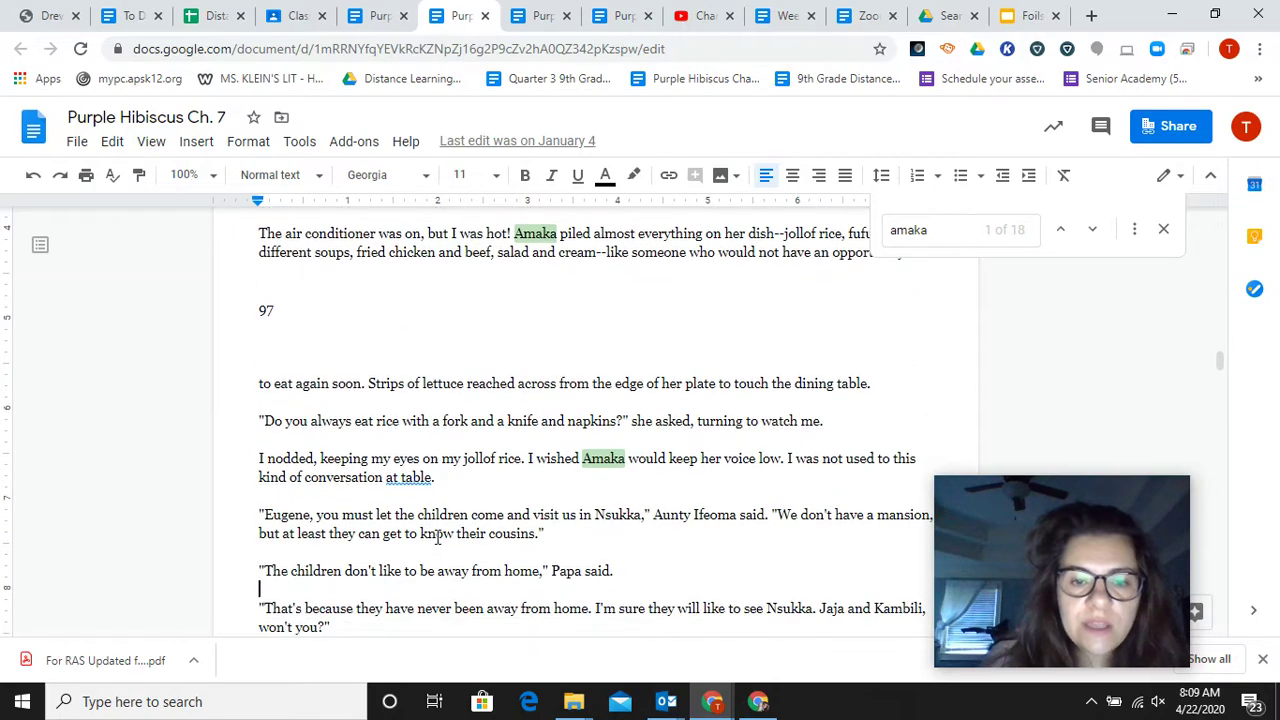
scroll(437, 537, down, 1)
key(Return)
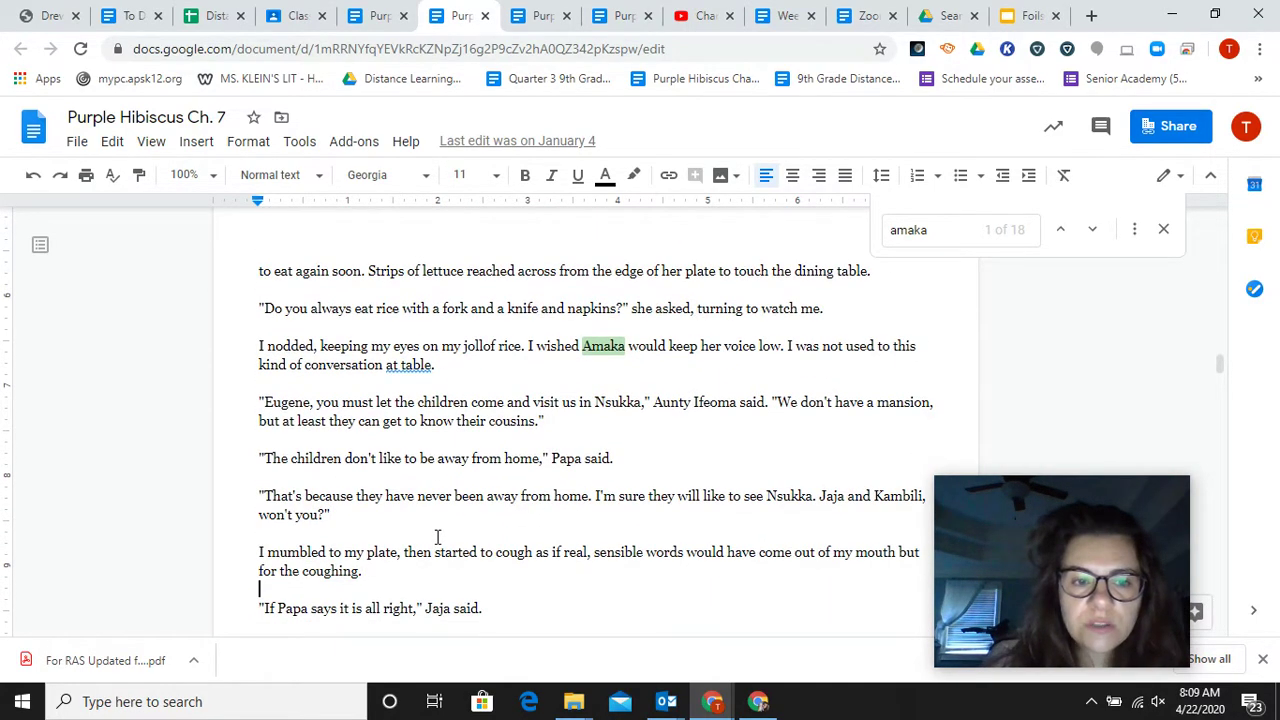
scroll(437, 537, down, 4)
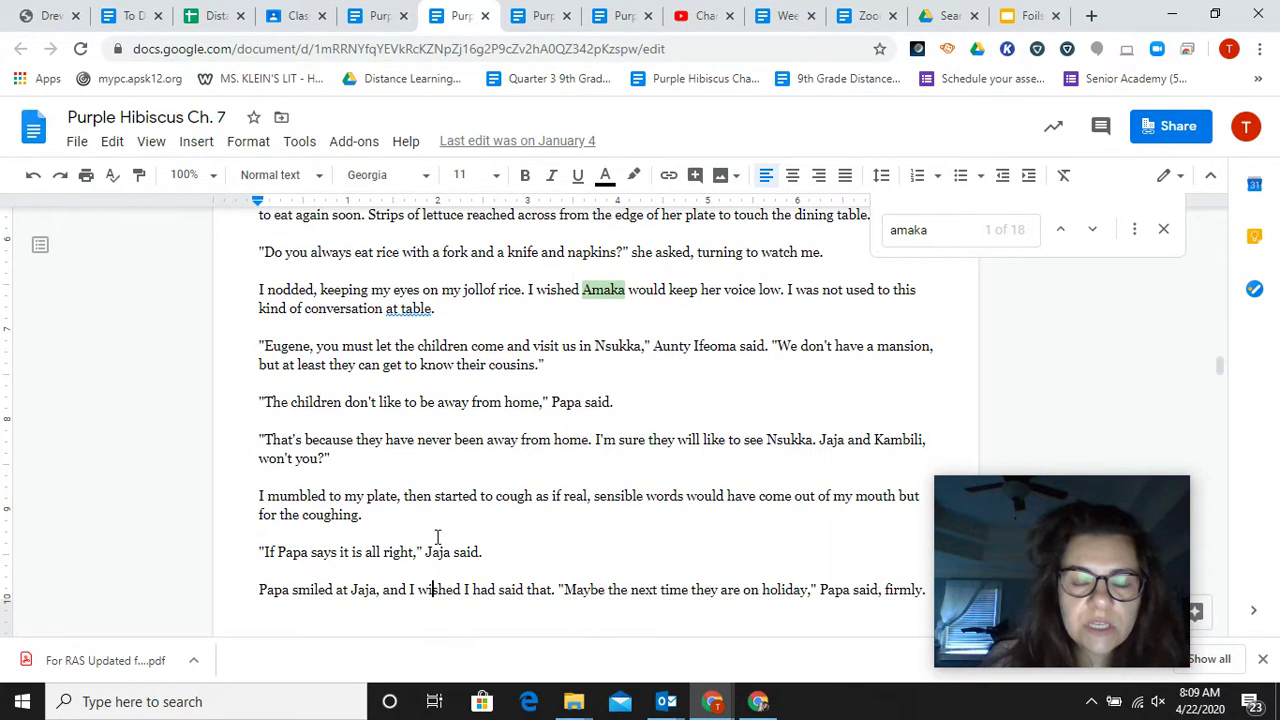
click(437, 537)
key(Up)
key(Up)
key(Up)
key(Up)
key(Up)
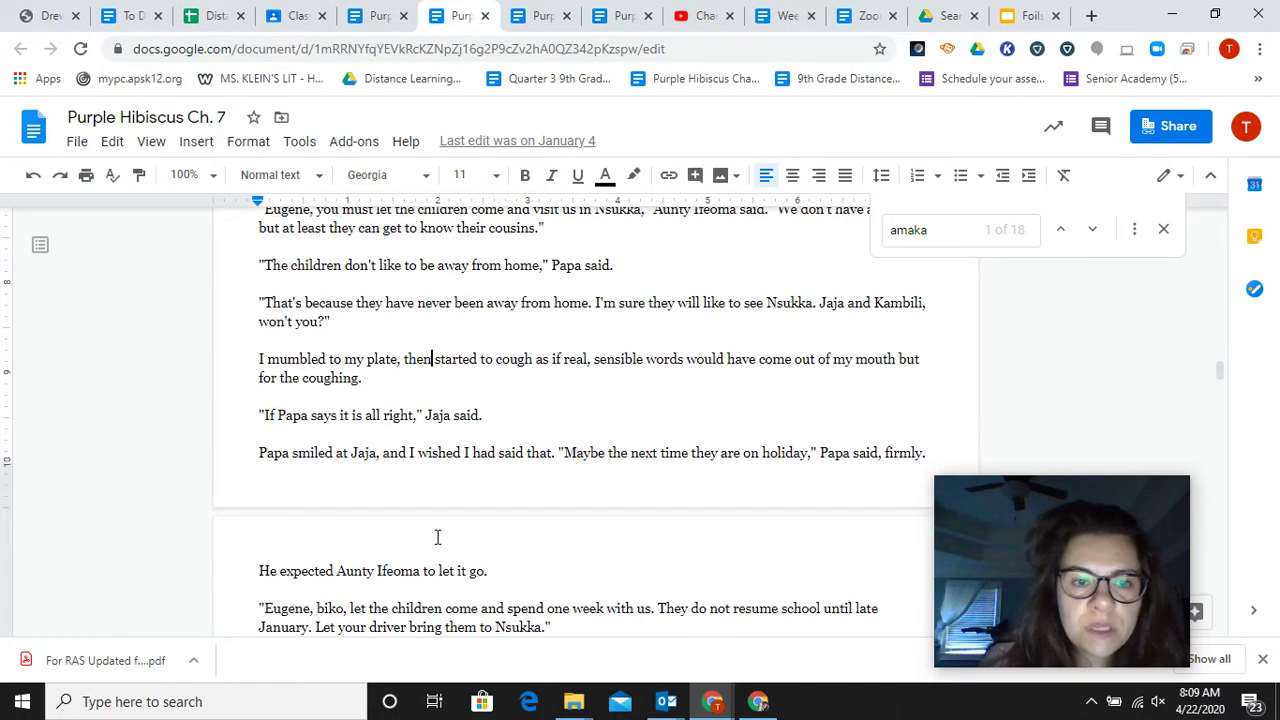
key(Up)
key(Up)
key(Up)
key(Up)
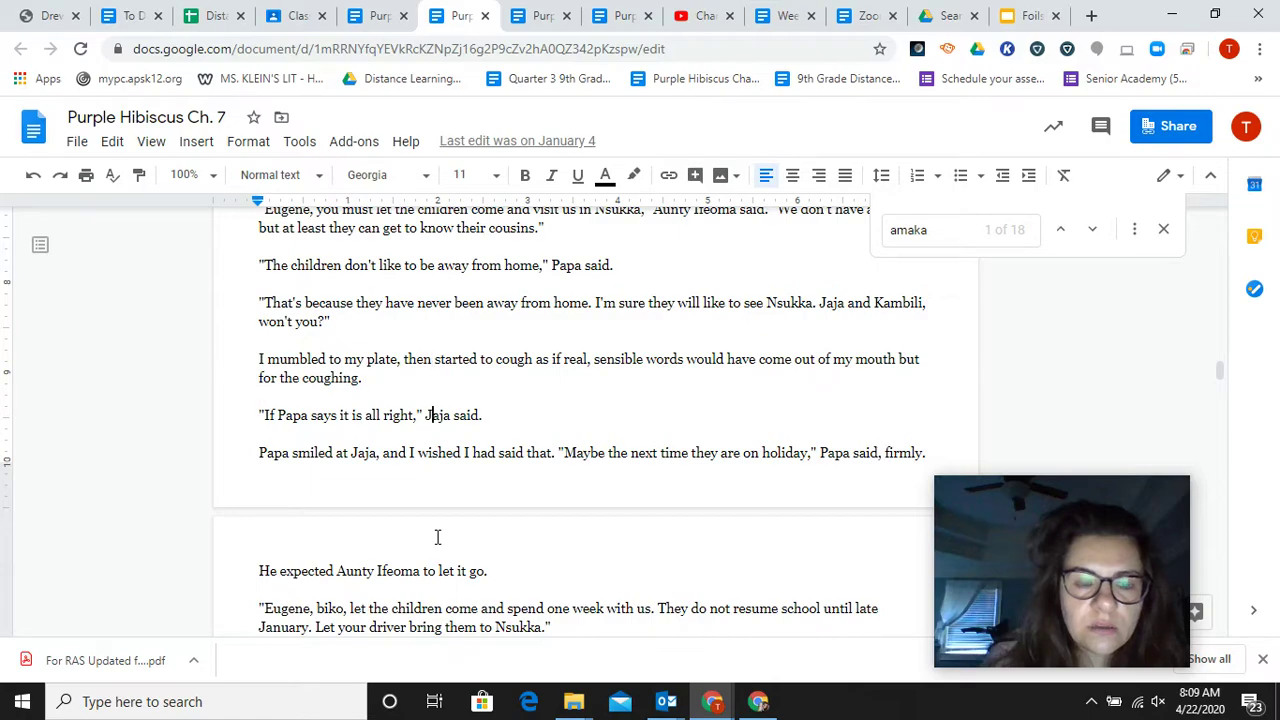
key(Down)
key(Down)
key(Down)
key(Down)
key(Down)
key(Down)
key(Down)
key(Down)
key(Down)
key(Down)
key(Down)
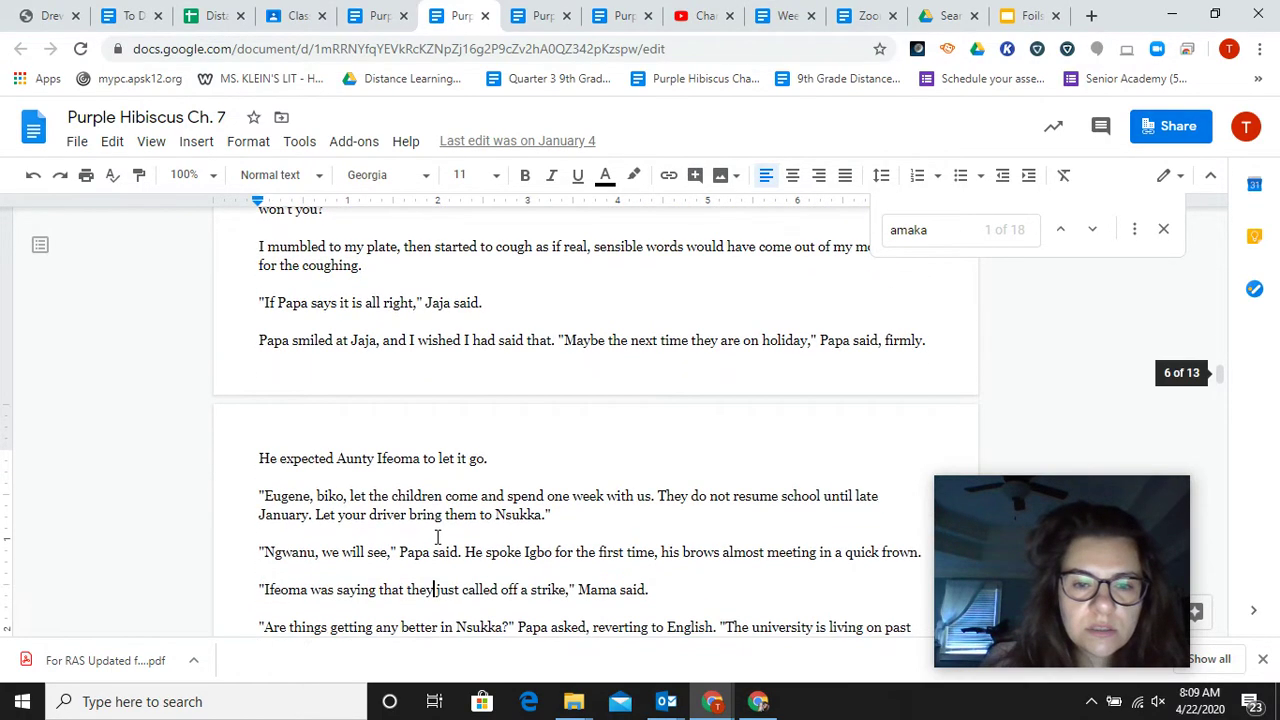
key(Down)
key(Down)
key(Down)
key(Down)
key(Down)
key(Down)
key(Down)
key(Down)
key(Down)
key(Down)
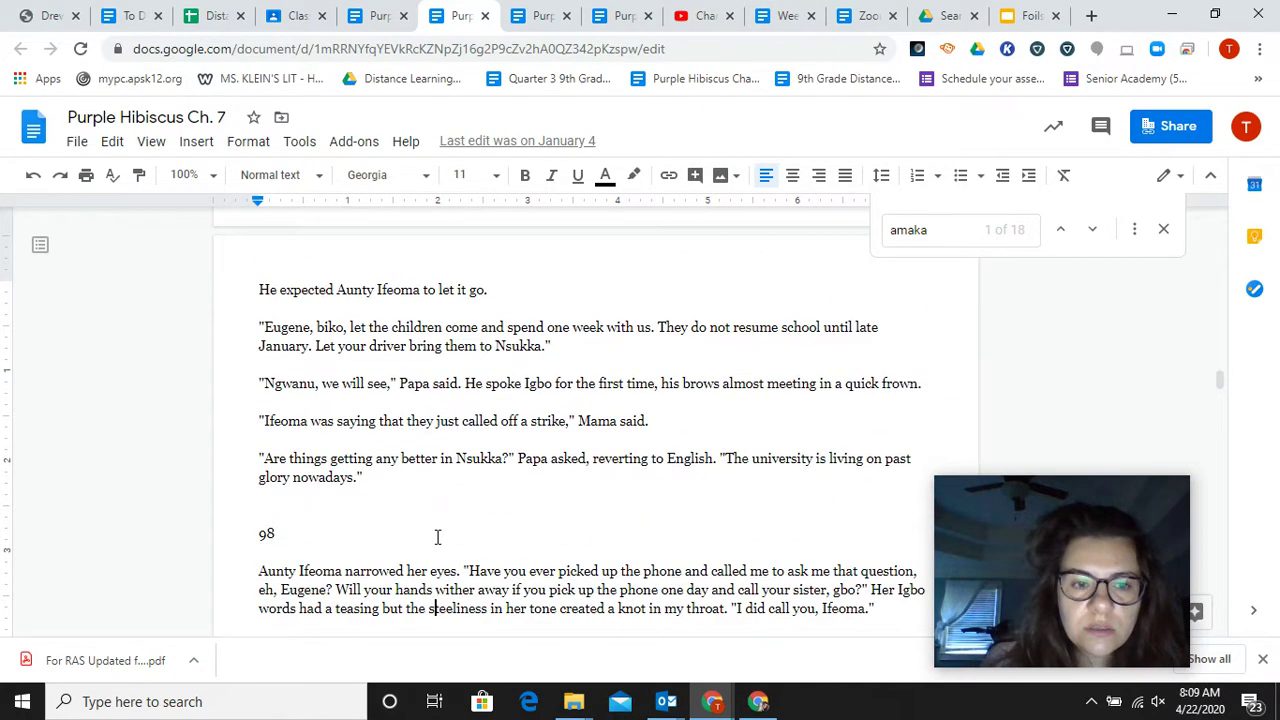
key(Down)
key(Down)
key(Down)
key(Down)
key(Down)
key(Down)
key(Down)
key(Down)
key(Down)
key(Down)
key(Down)
key(Down)
key(Down)
key(Down)
key(Down)
key(Down)
key(Down)
key(Down)
key(Down)
key(Down)
key(Down)
key(Down)
key(Down)
key(Down)
key(Down)
key(Down)
key(Down)
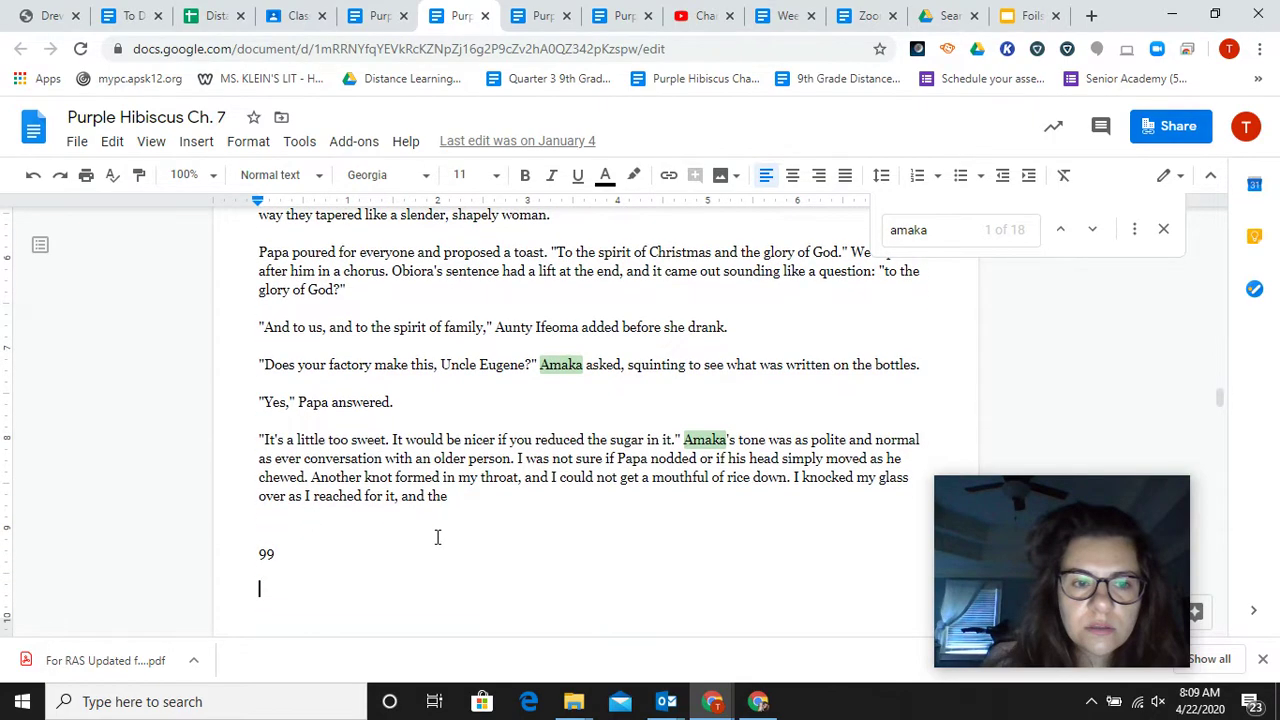
key(Down)
key(Down)
key(Down)
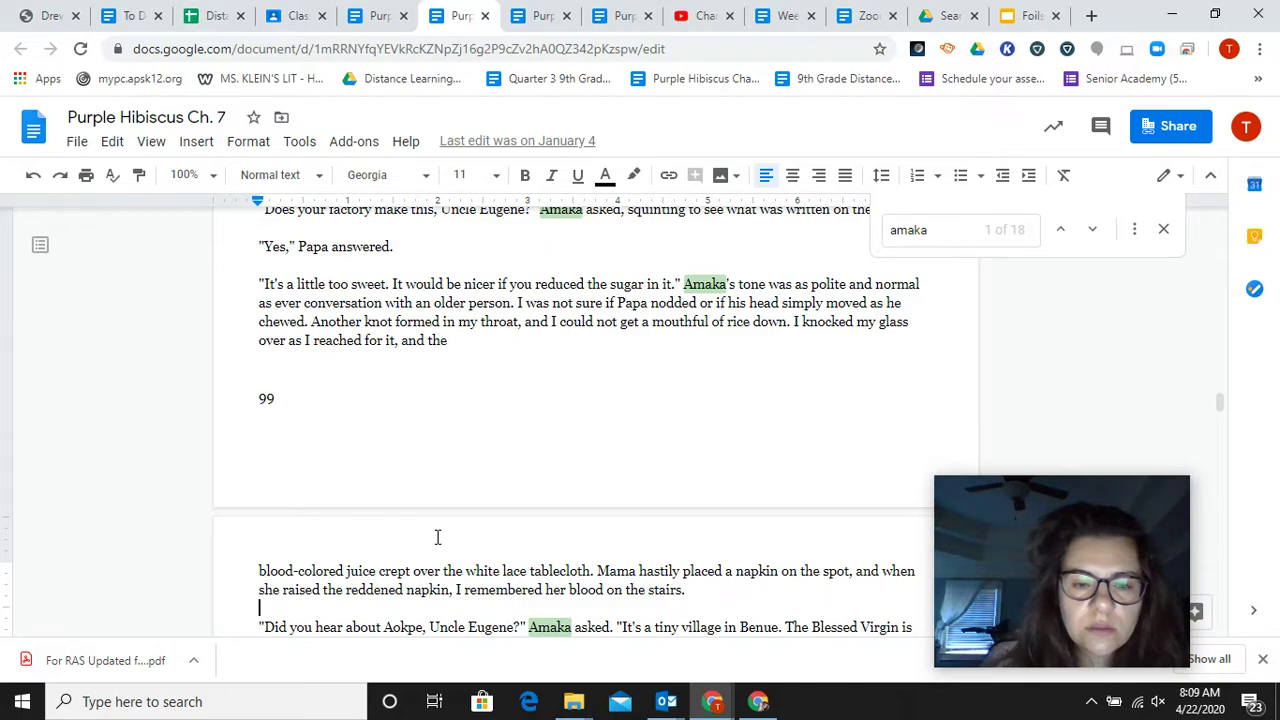
key(Down)
key(Down)
key(Down)
key(Down)
key(Down)
key(Down)
key(Down)
key(Down)
key(Down)
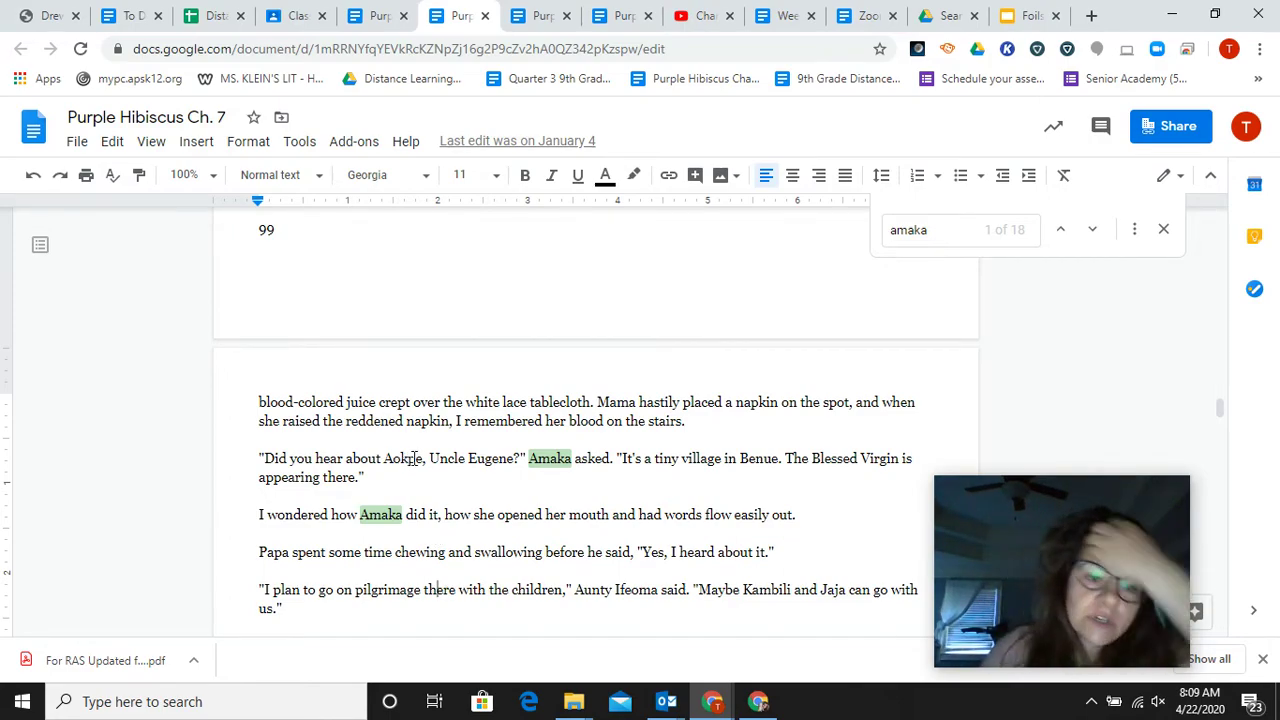
Copy the 'I wondered how Amaka did it' sentence onto an unnumbered line below Evidence.
drag(803, 517, 254, 521)
key(ctrl+c)
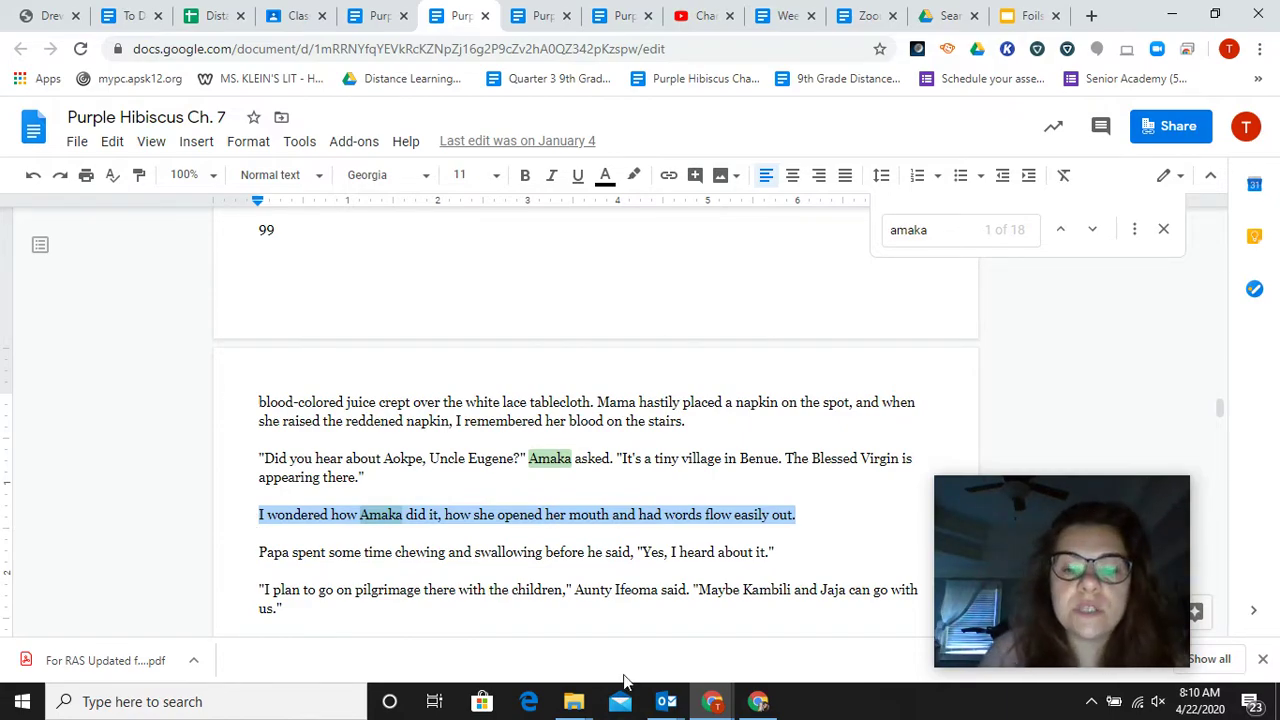
click(759, 702)
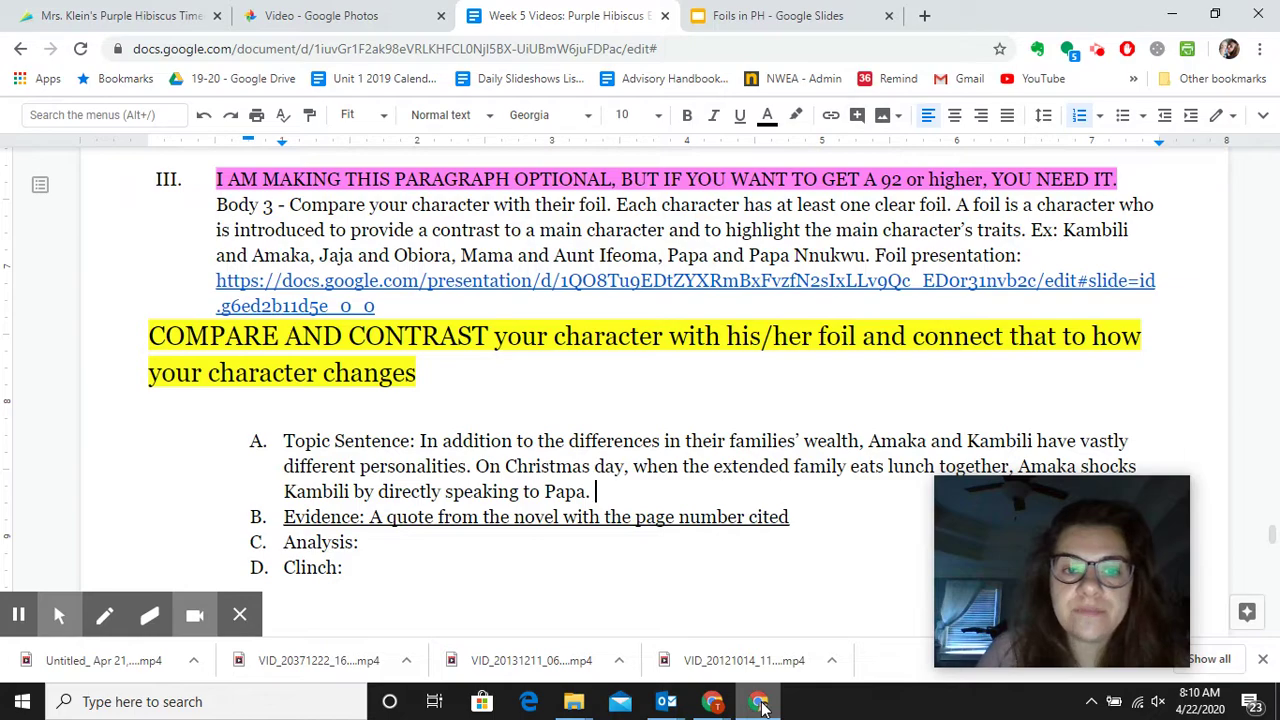
click(800, 521)
key(Return)
key(shift+Tab)
key(BackSpace)
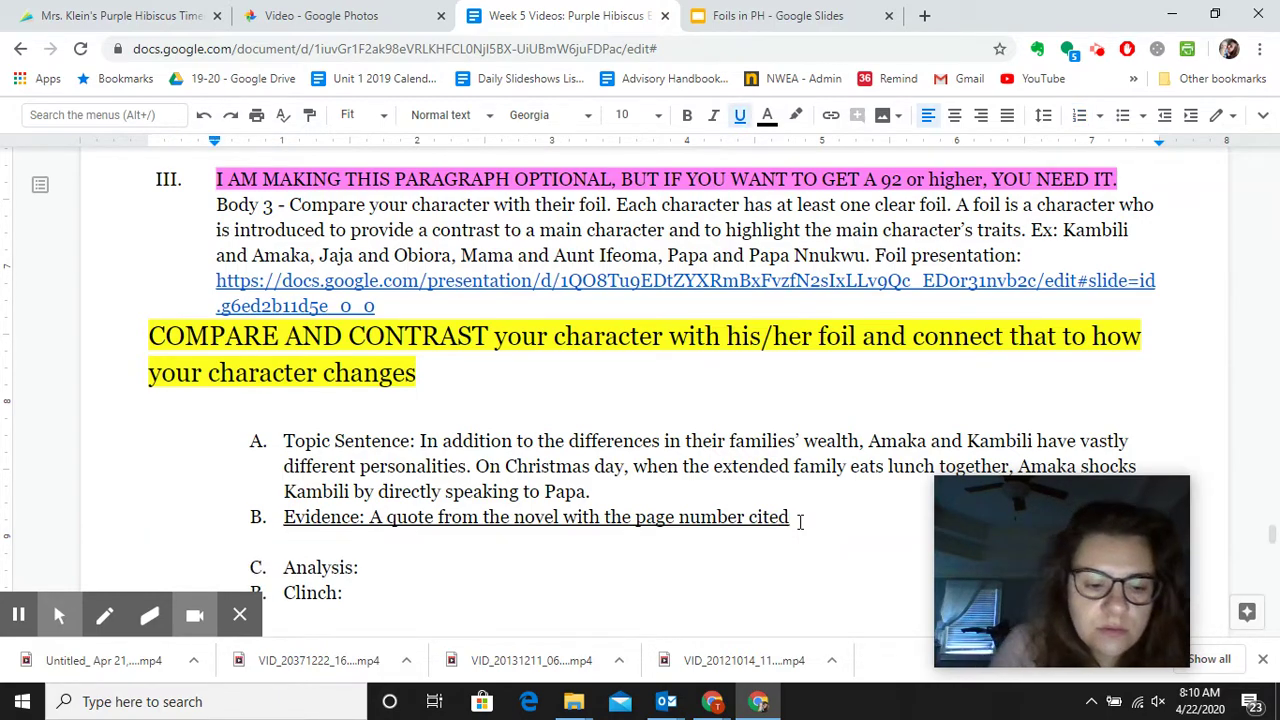
key(ctrl+v)
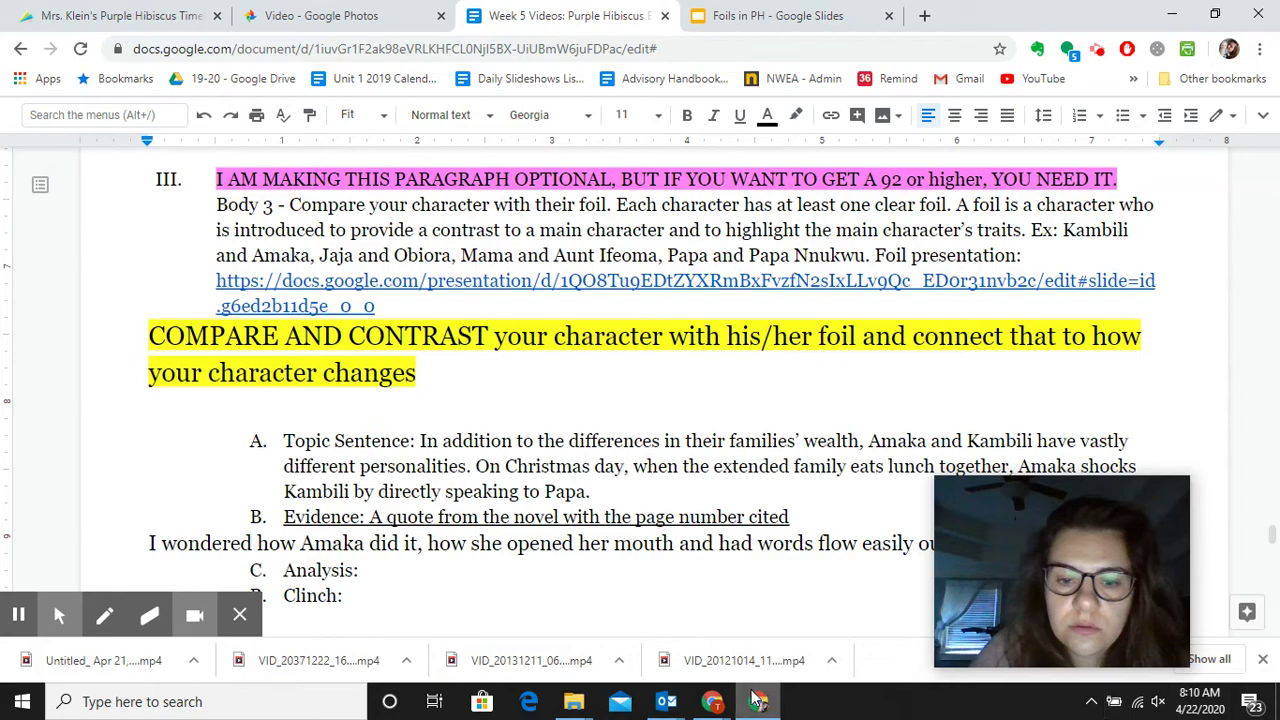
Check the quote's page in Ch. 7, then return to the Week 5 Videos document.
mouse_move(710, 701)
click(559, 632)
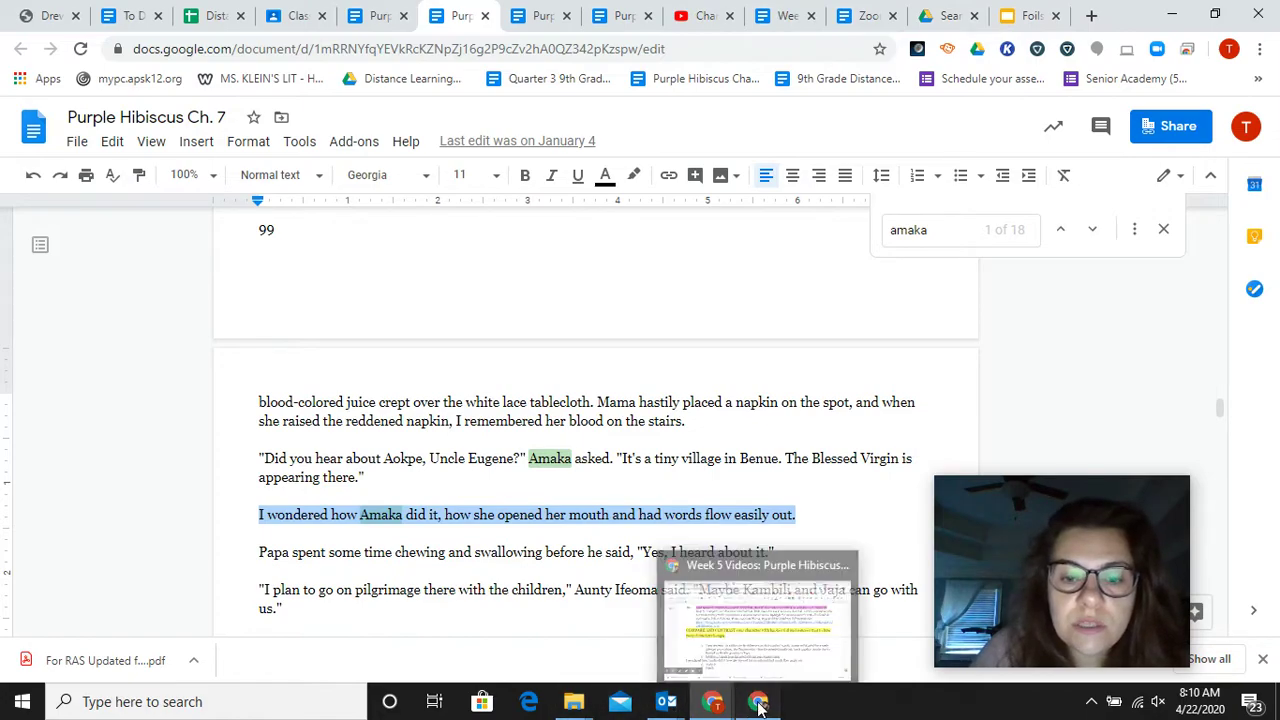
click(758, 704)
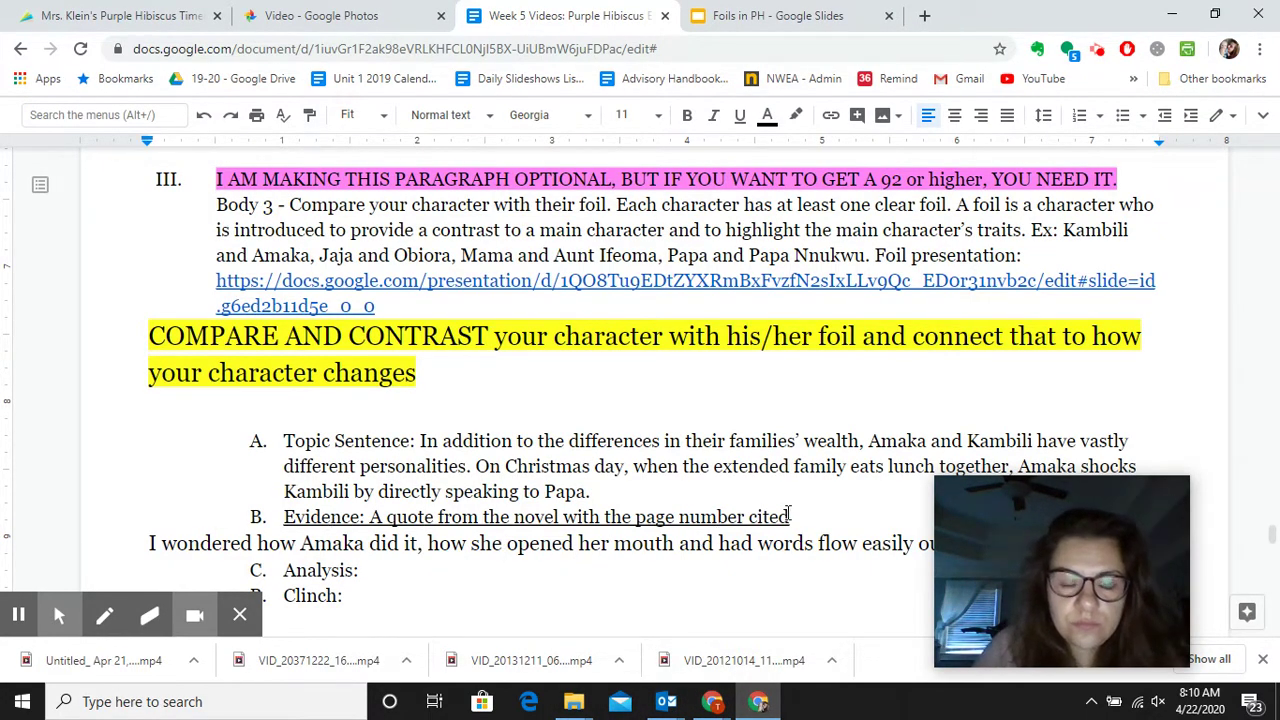
Introduce the quote with Amaka asking Papa about the Aokpe visions and end it with (99).
click(137, 545)
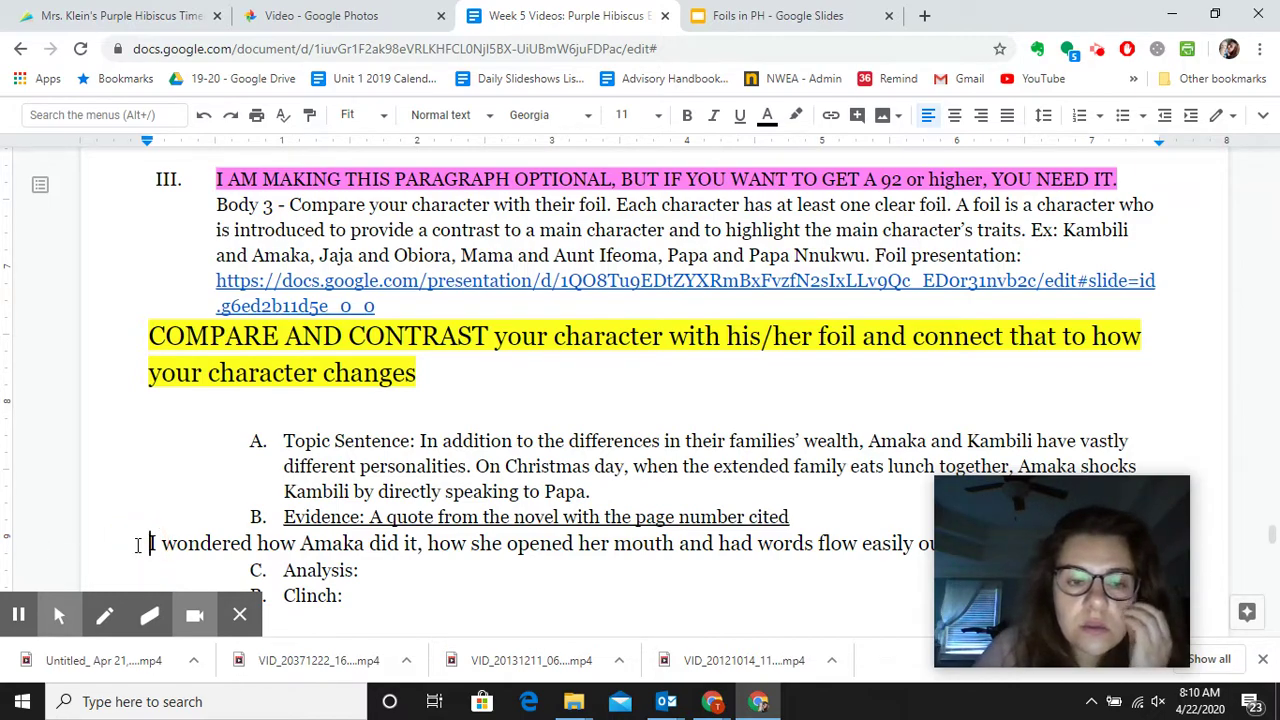
text(After )
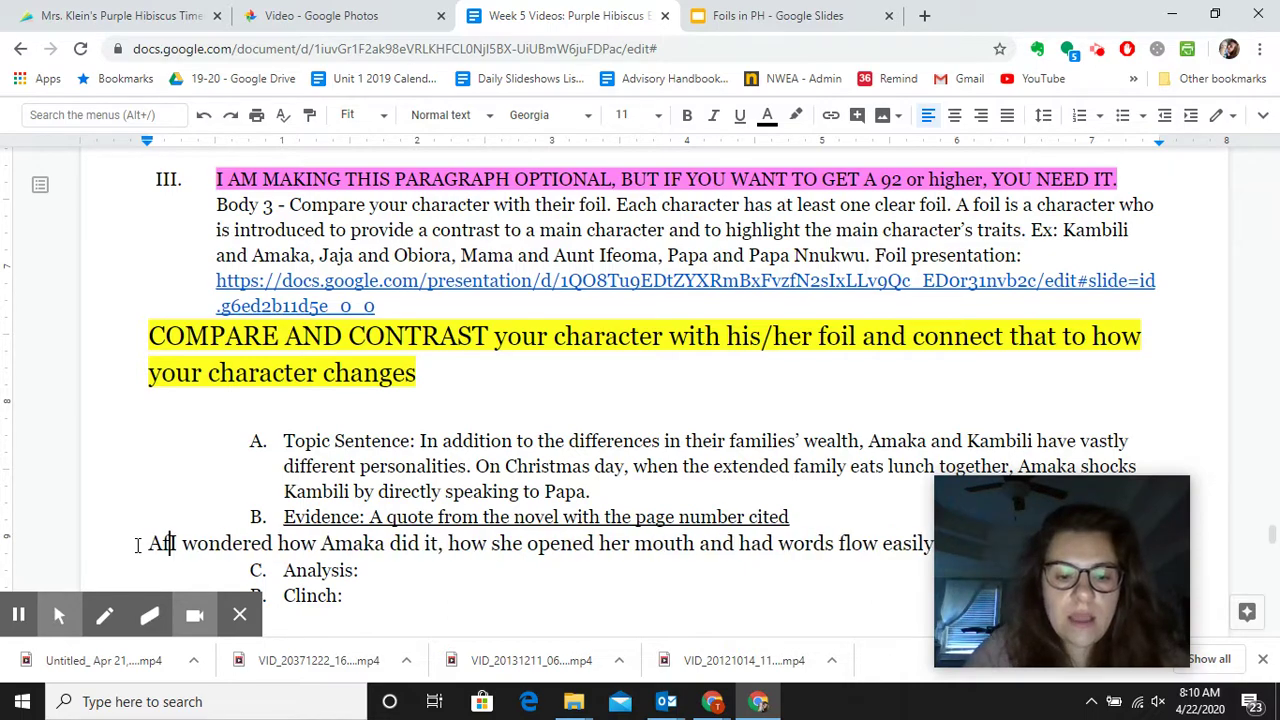
text(Amaka as)
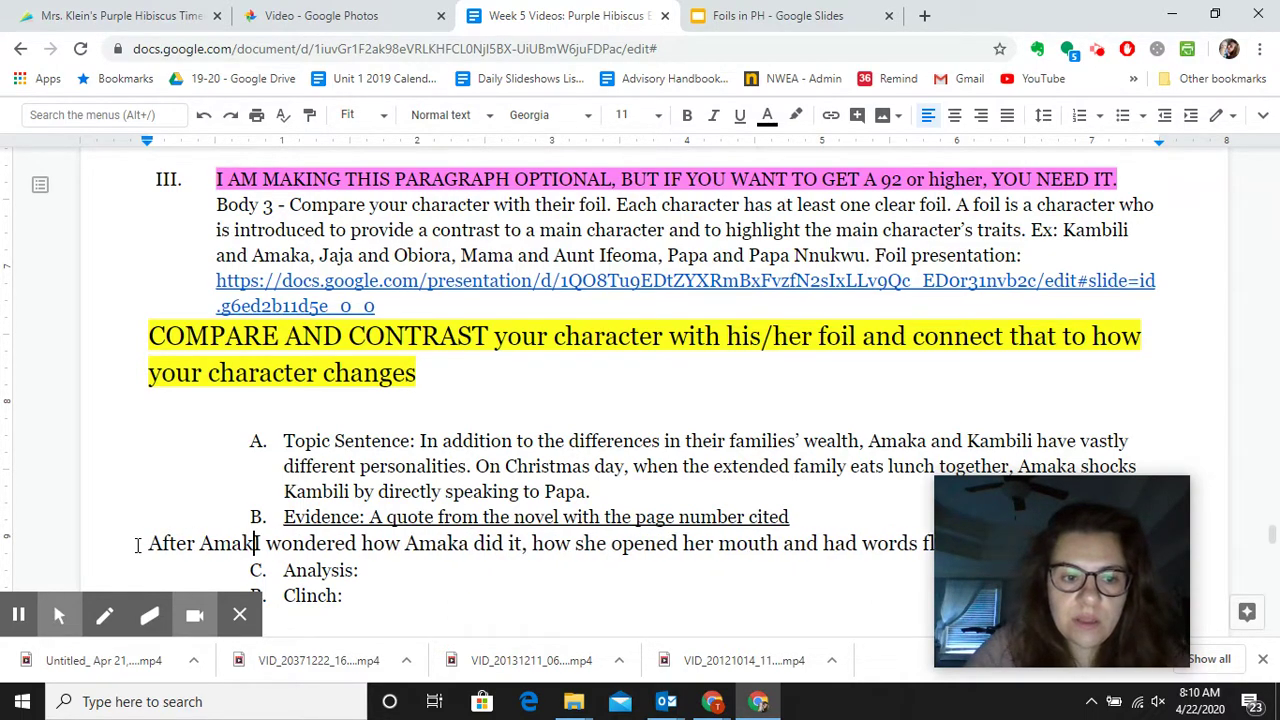
text(ks Pap)
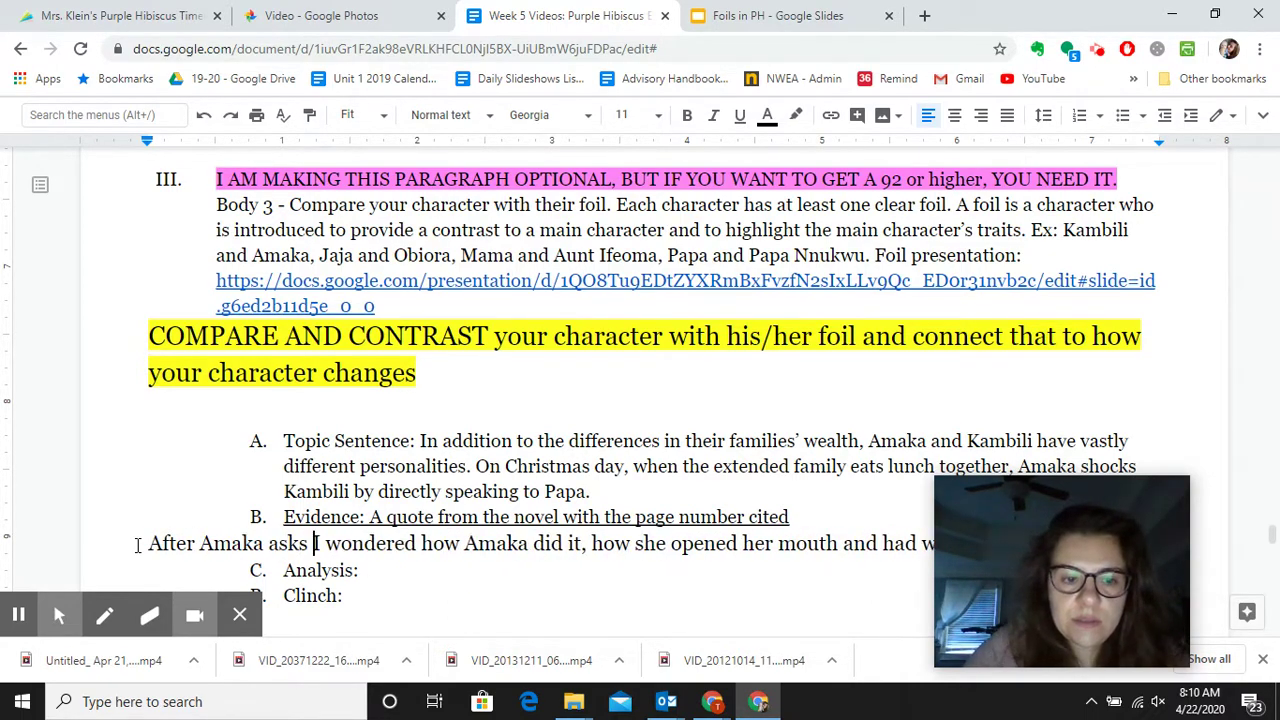
text(a )
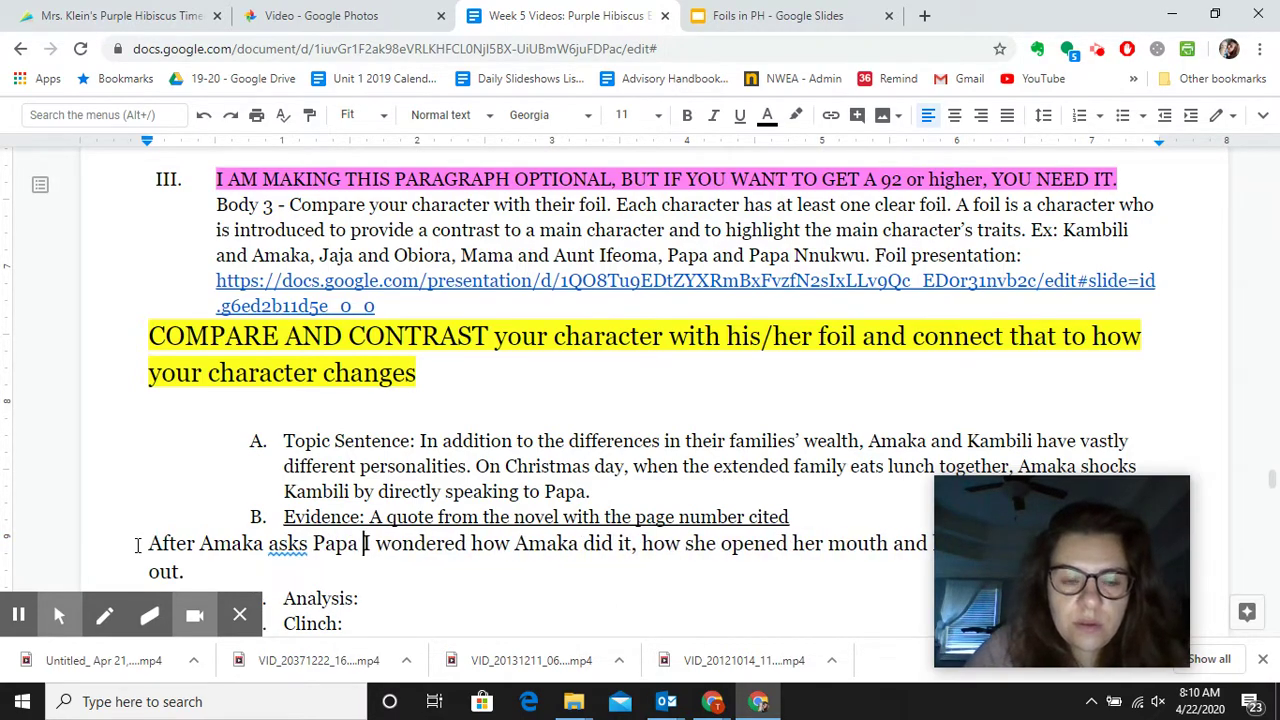
text(if he has he)
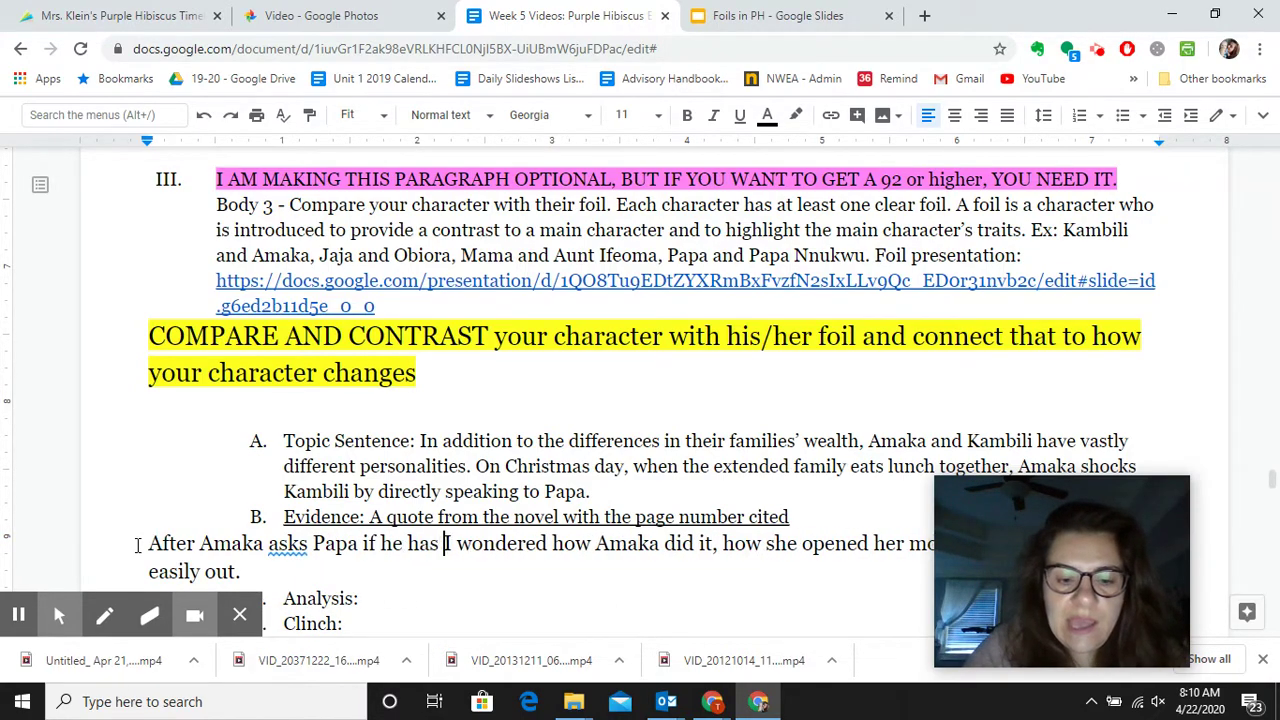
text(ard of the )
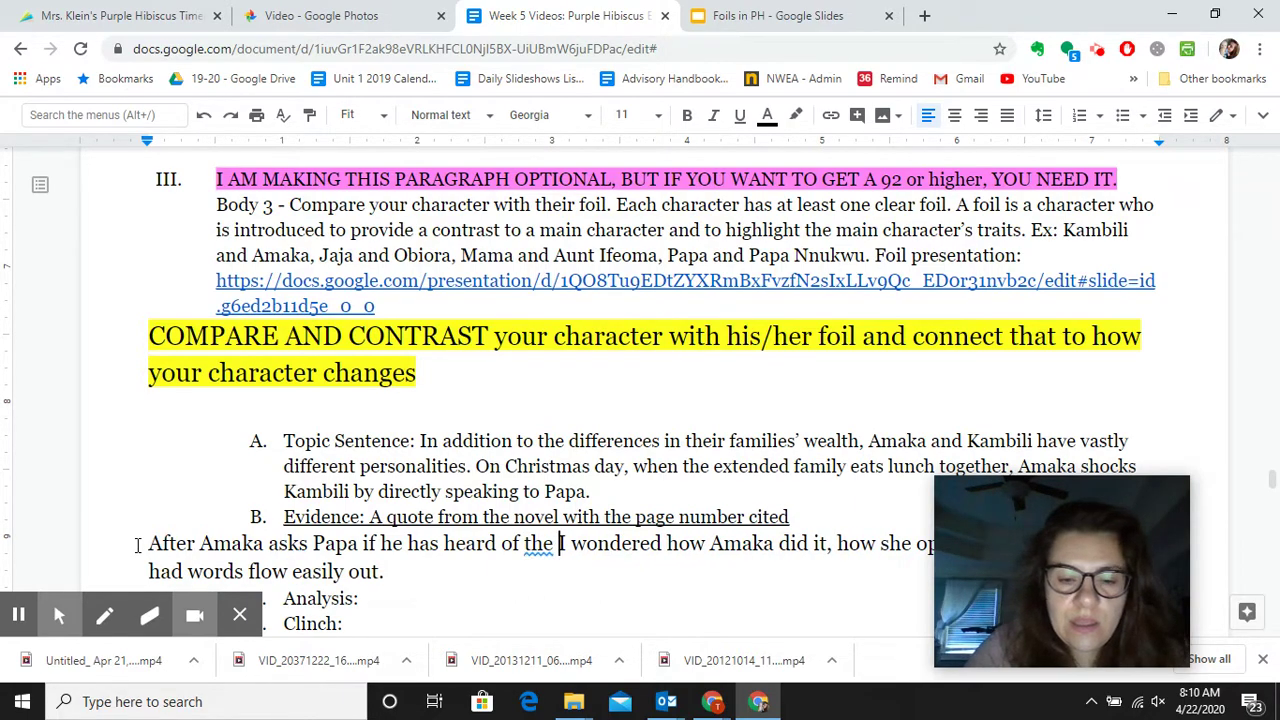
text(vision)
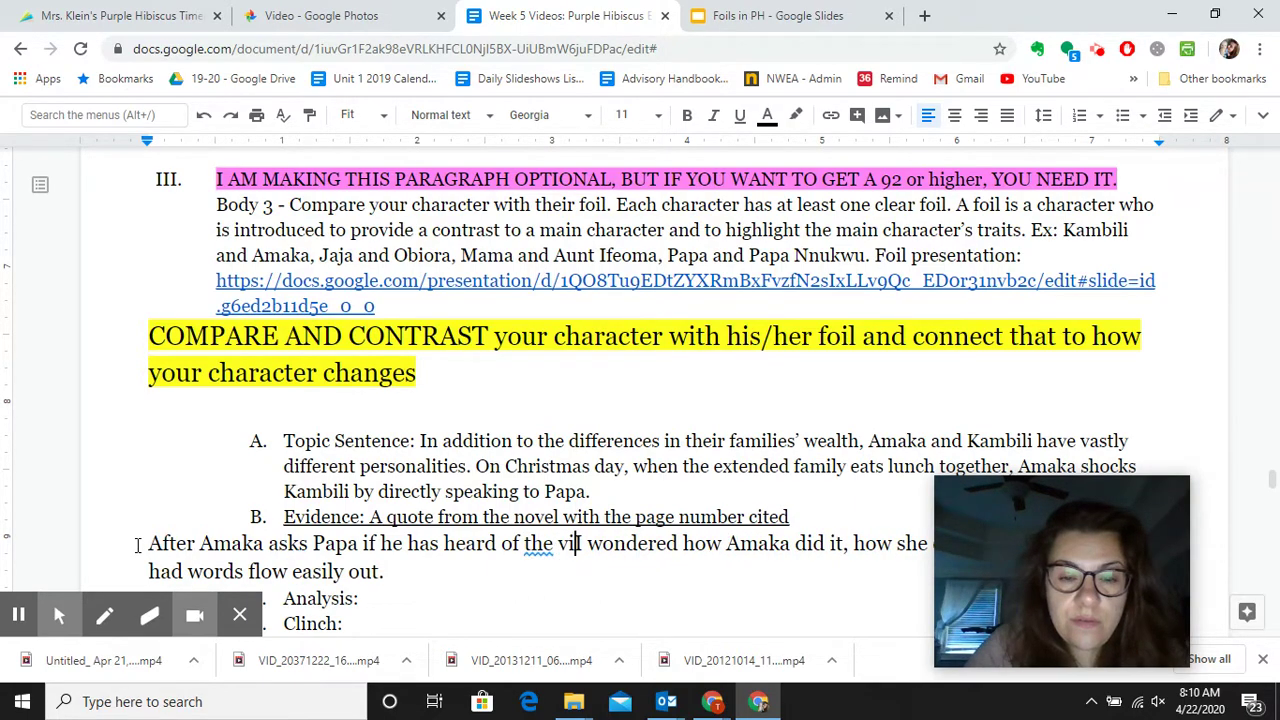
text(s of the )
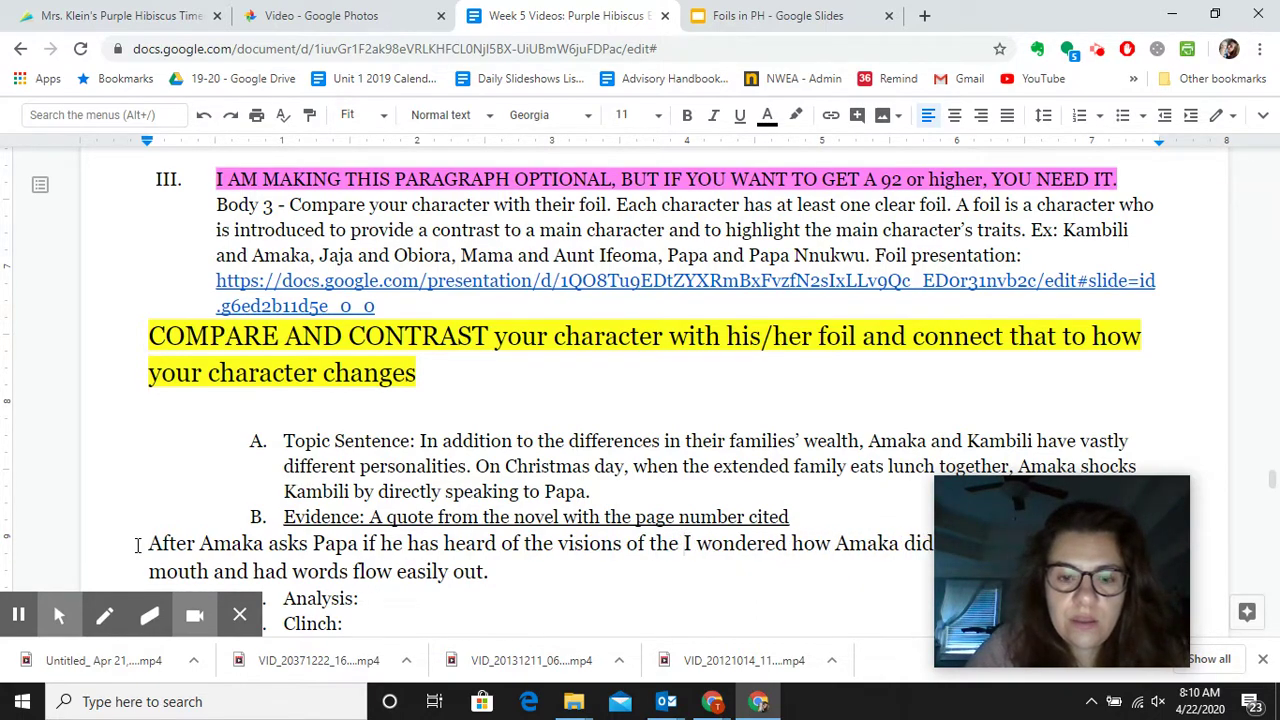
text(Vi)
text(rgin Mar)
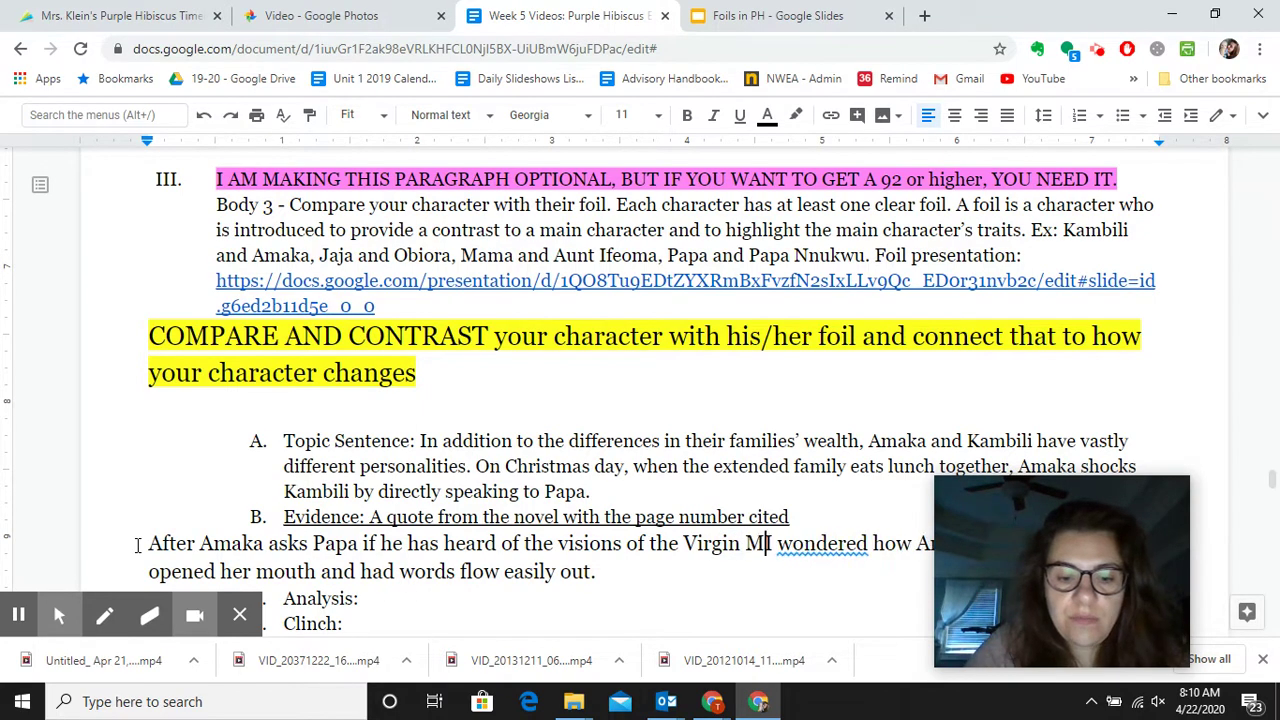
text(y at Ao)
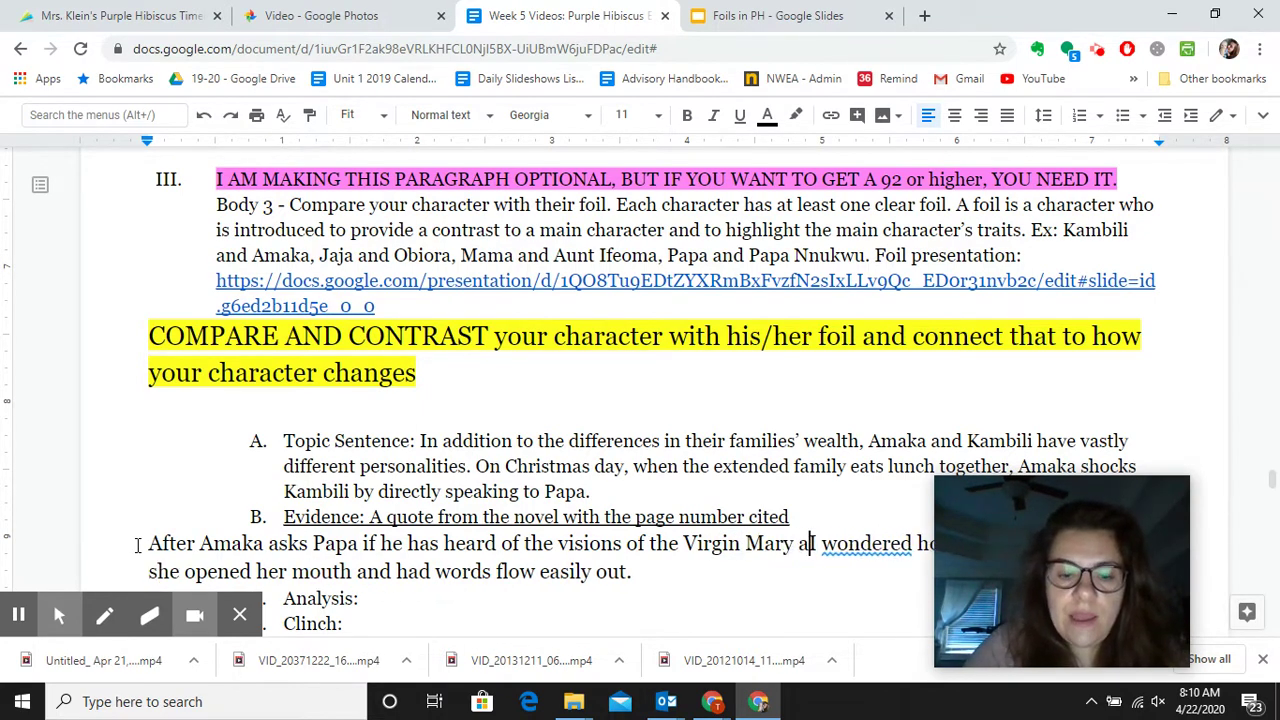
text(kpe, Kam)
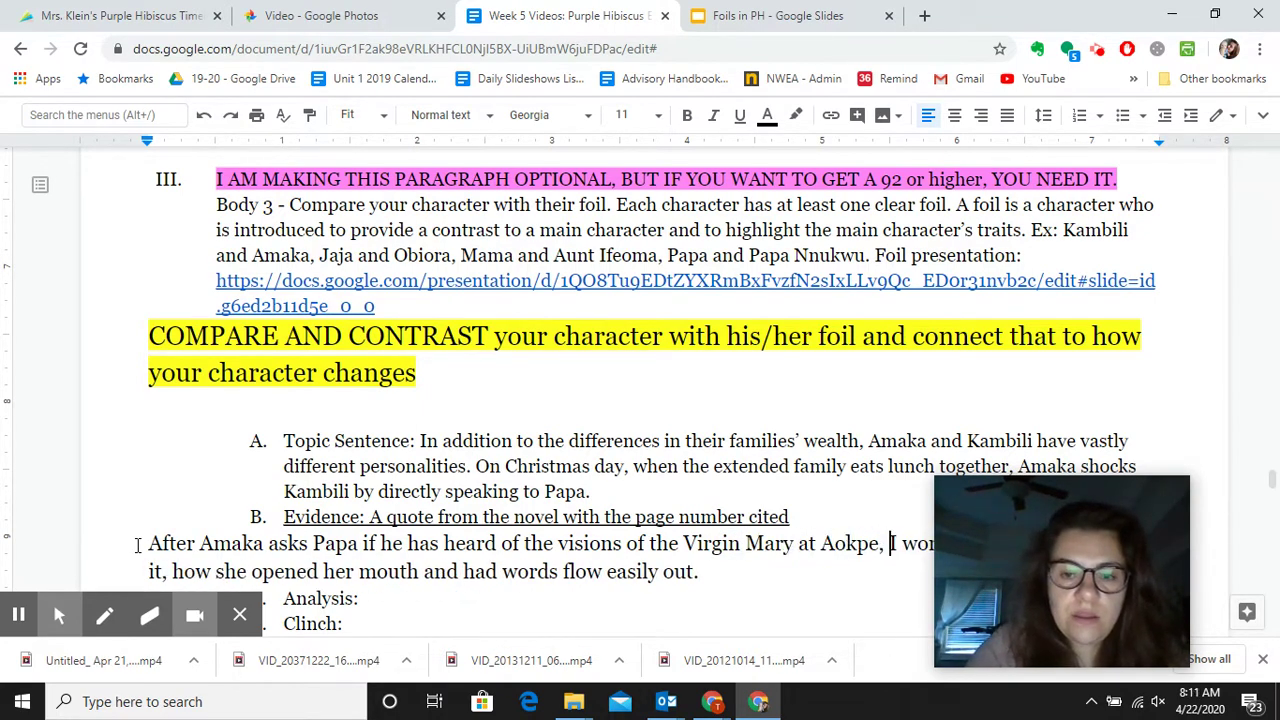
text(bili)
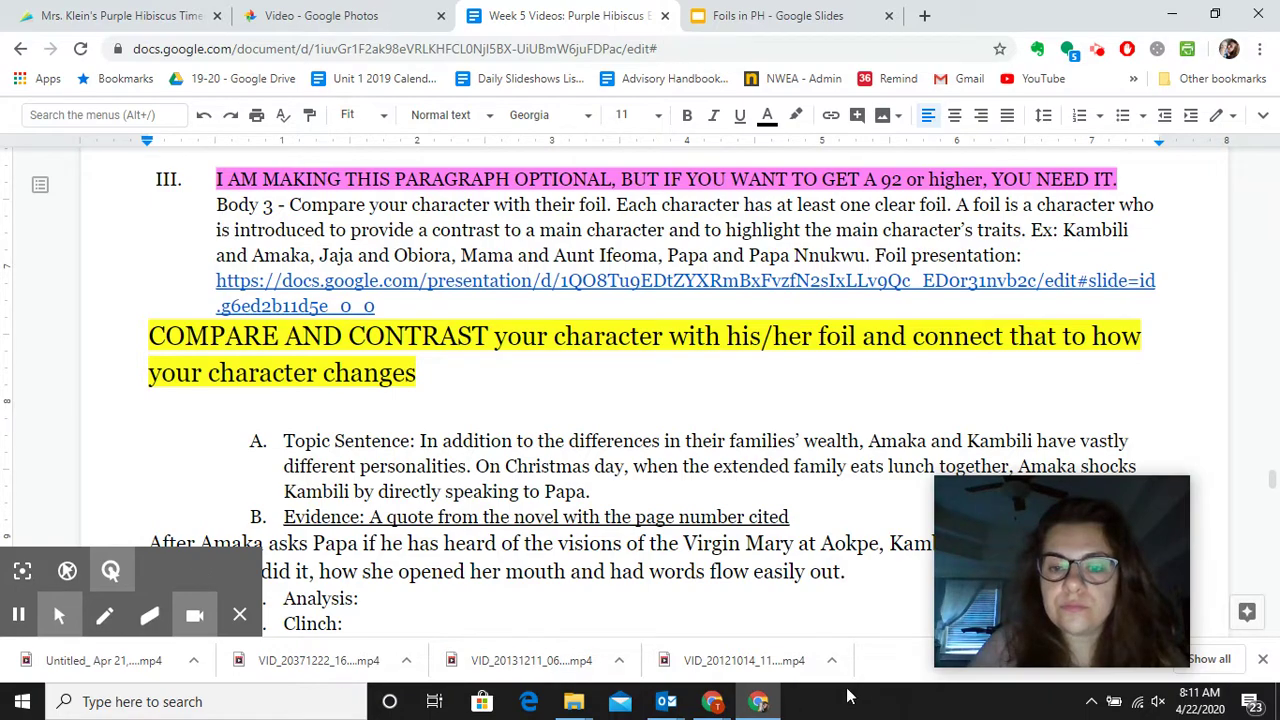
drag(1105, 534, 1185, 64)
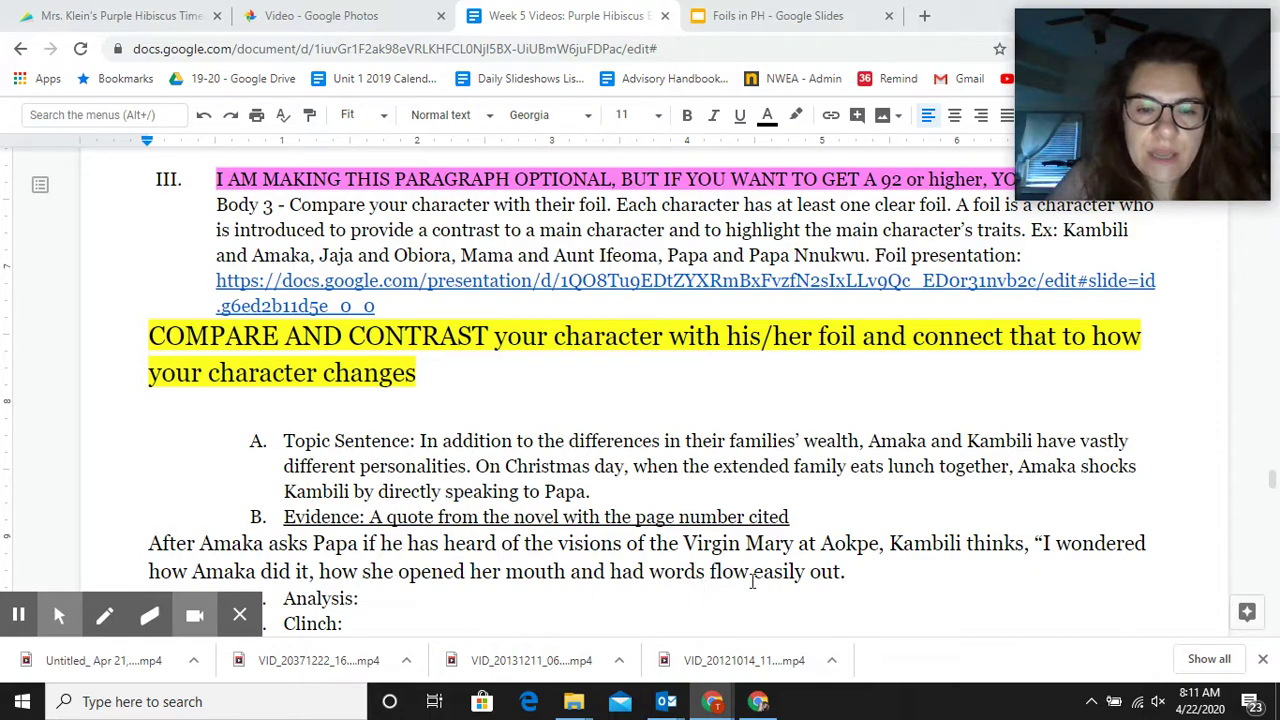
click(861, 575)
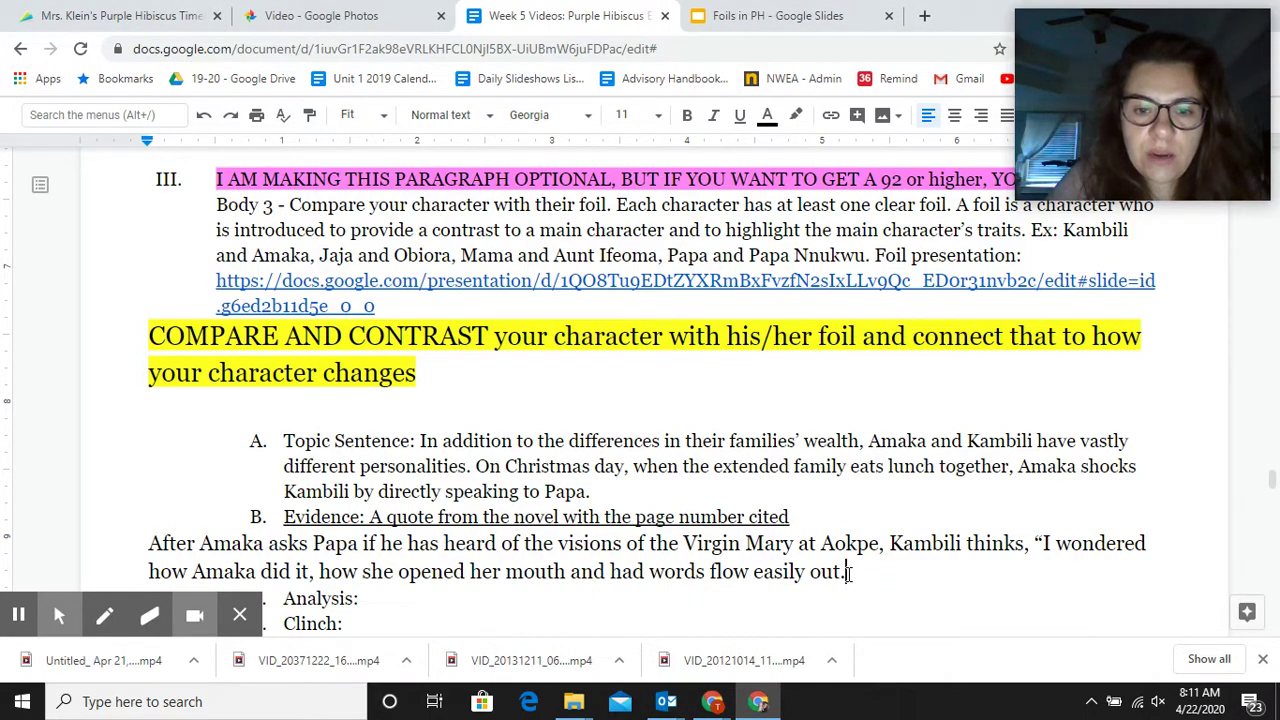
text(()
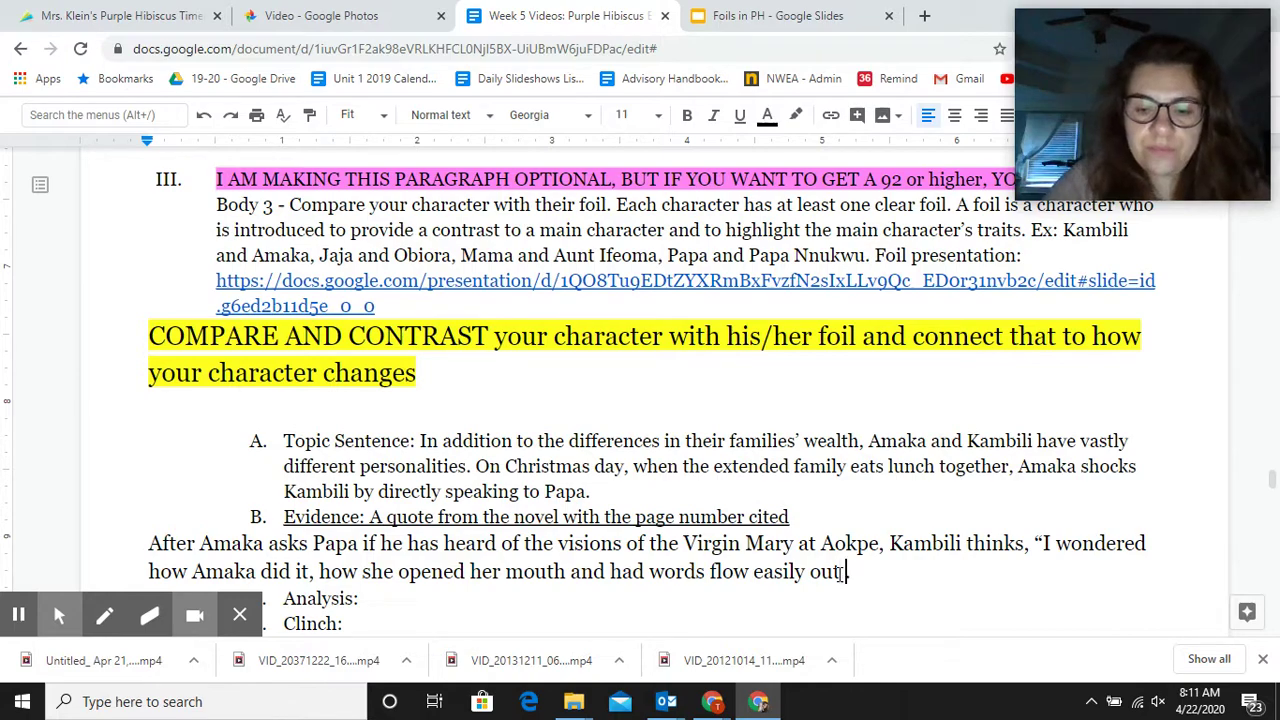
text(99).)
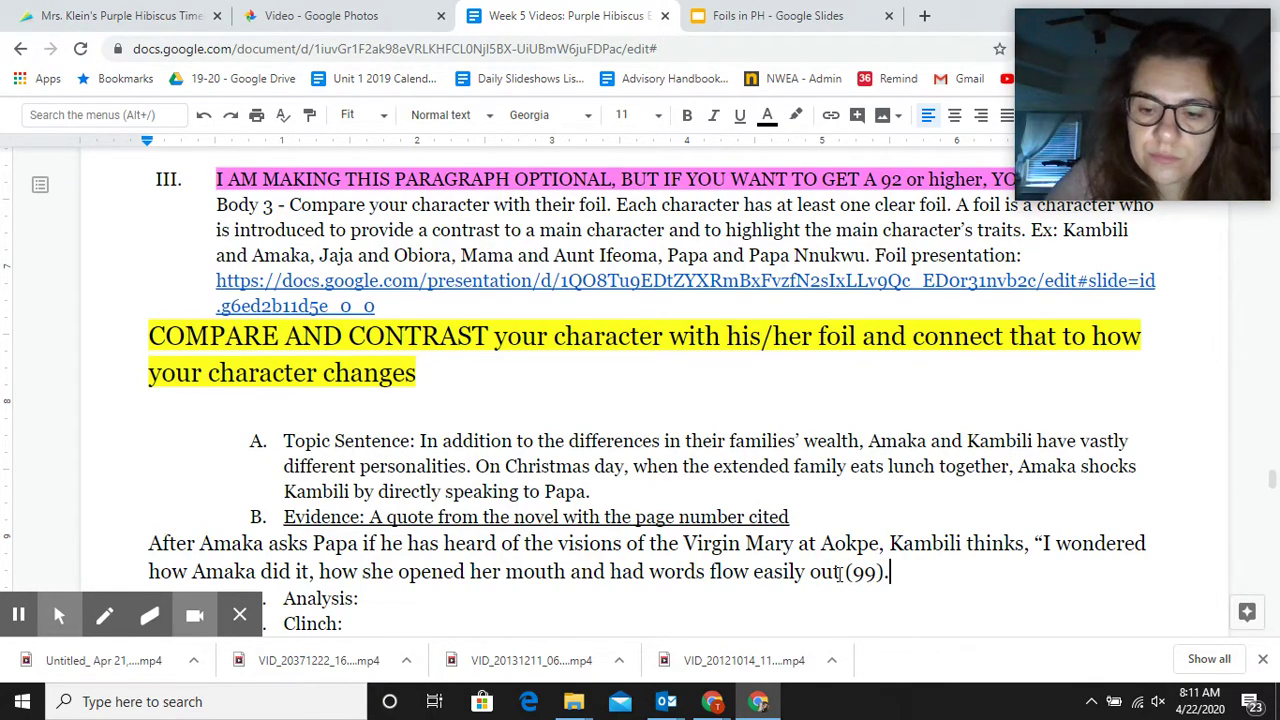
text(")
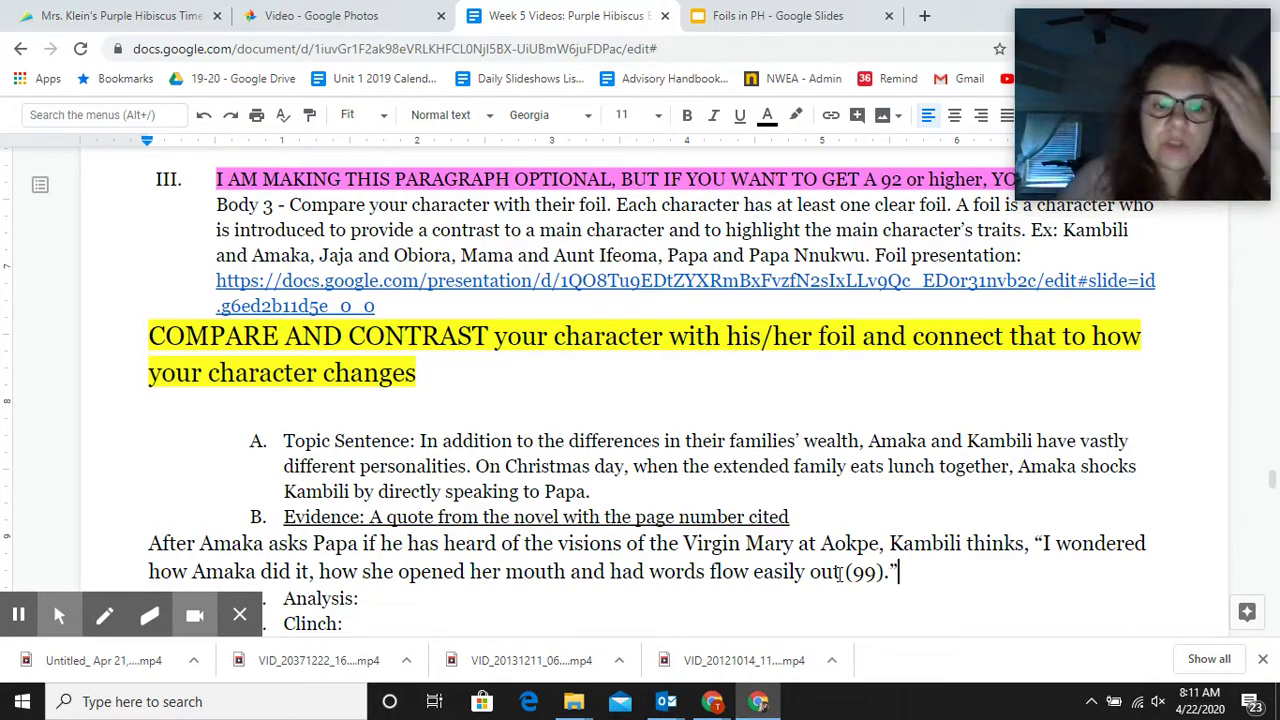
key(Down)
key(Down)
key(Down)
key(Down)
key(Up)
key(Left)
key(Up)
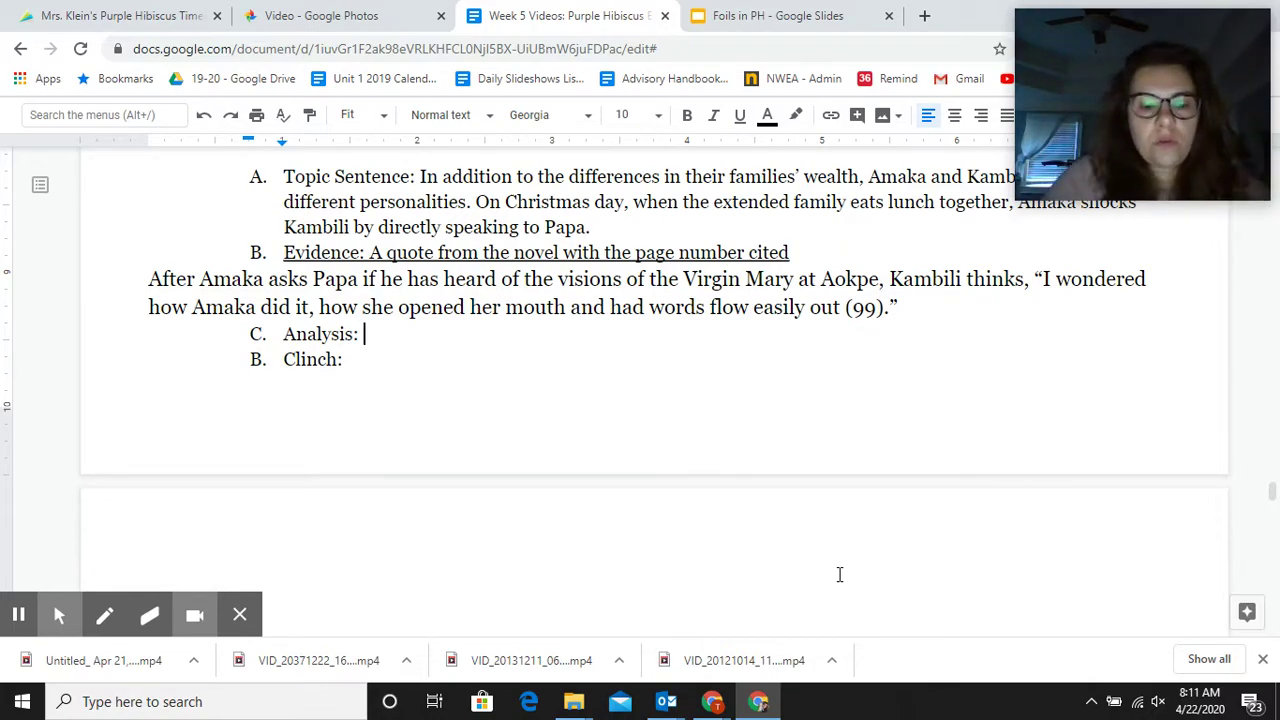
Write point C's analysis on Kambili's abuse-driven silence, ending 'Kambili is the one who seems abnormal.'.
text(Throughou)
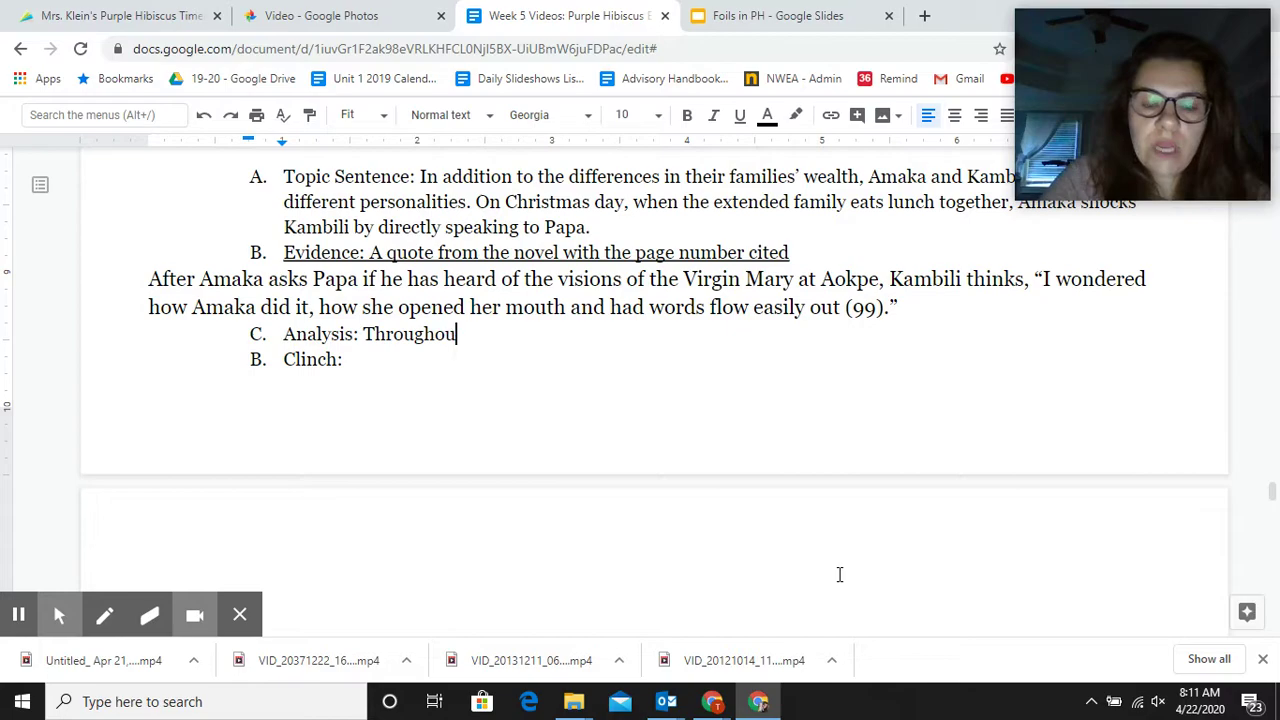
text(t the nove)
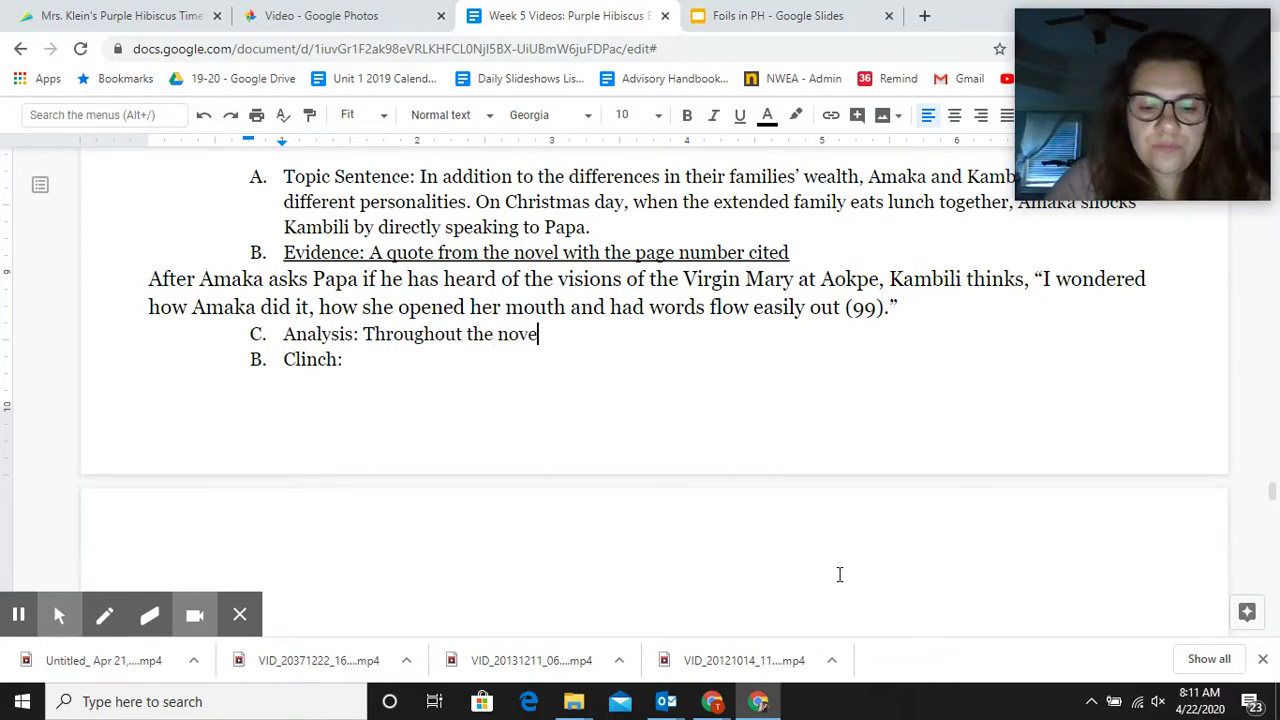
text(l, Kambil)
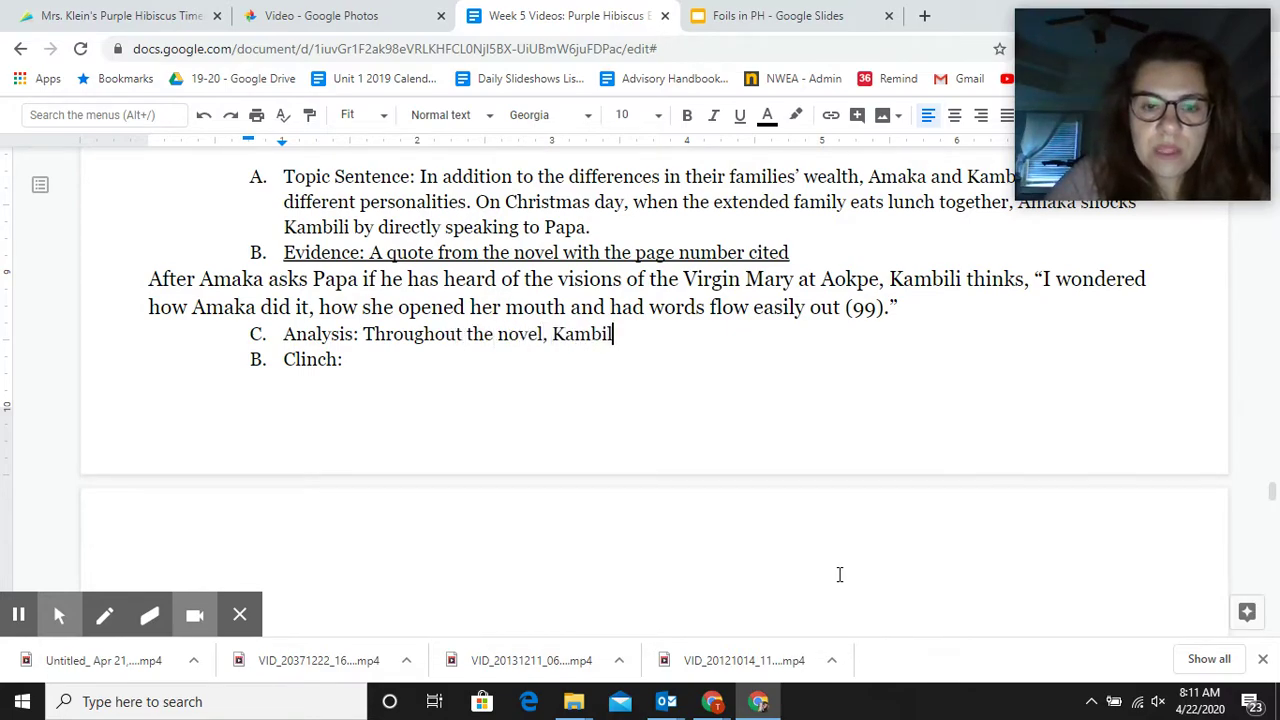
text(i has strug)
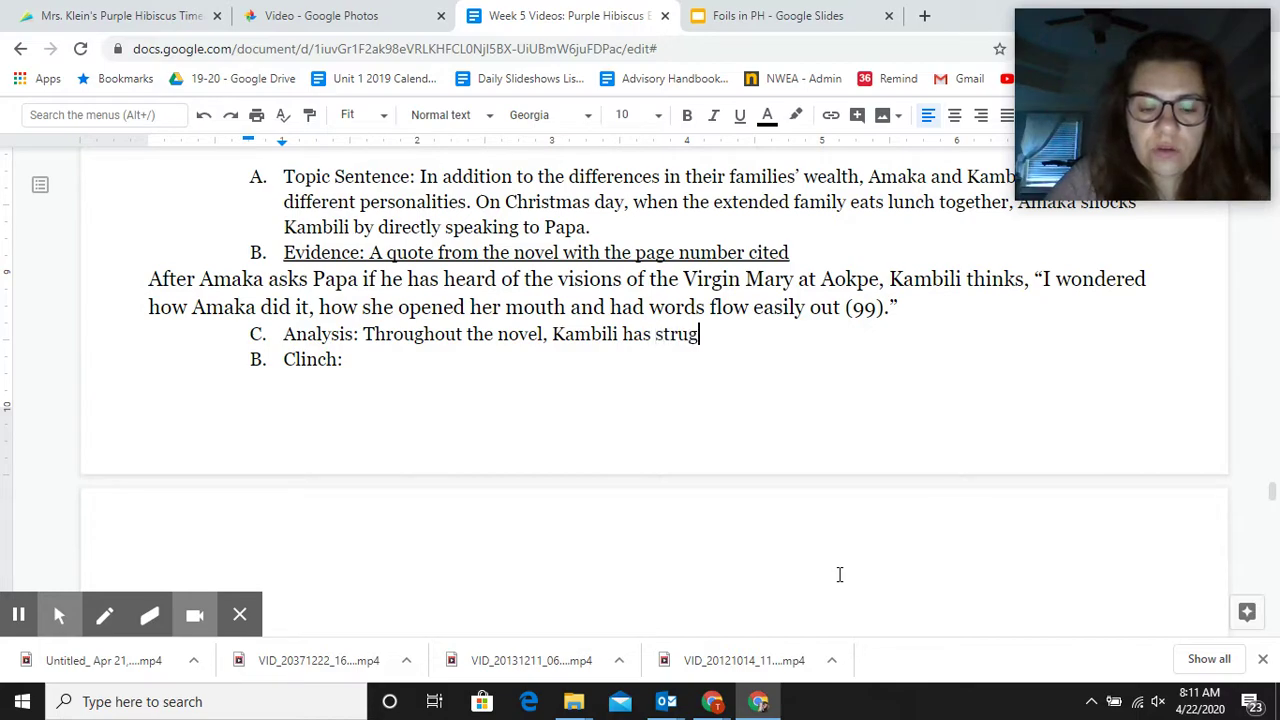
text(gled to speak )
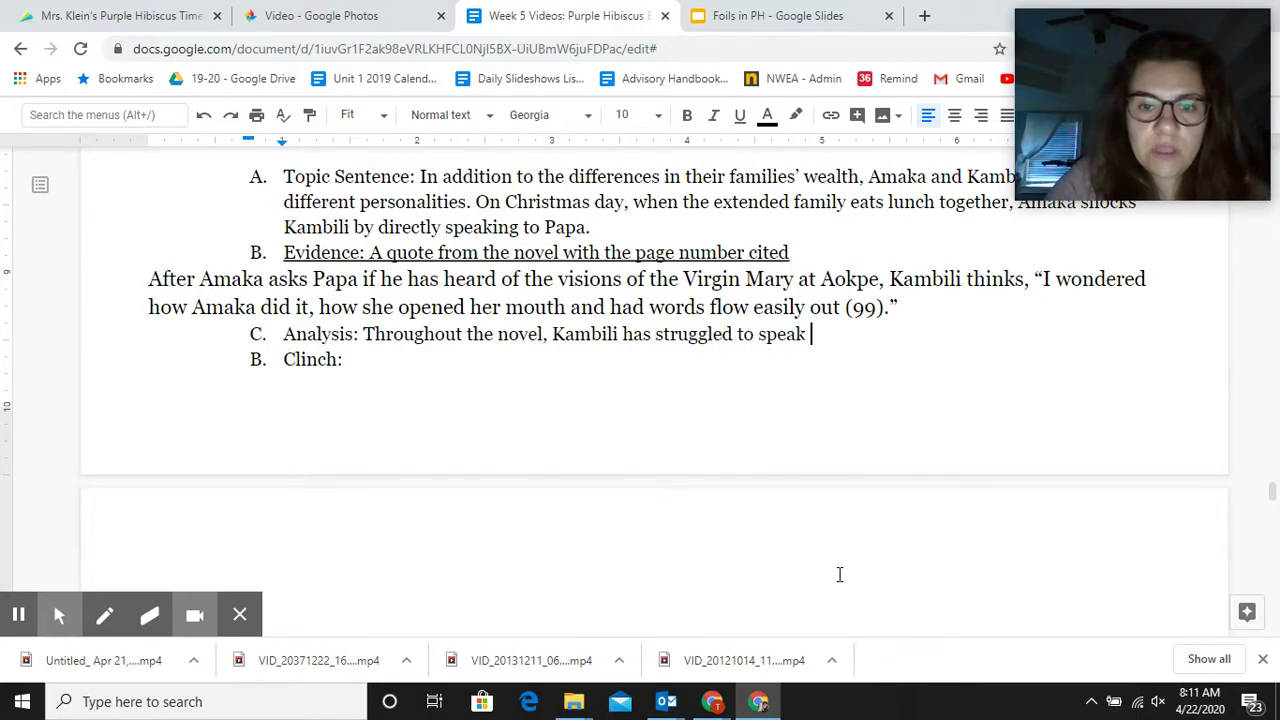
text(and has been mostly silent)
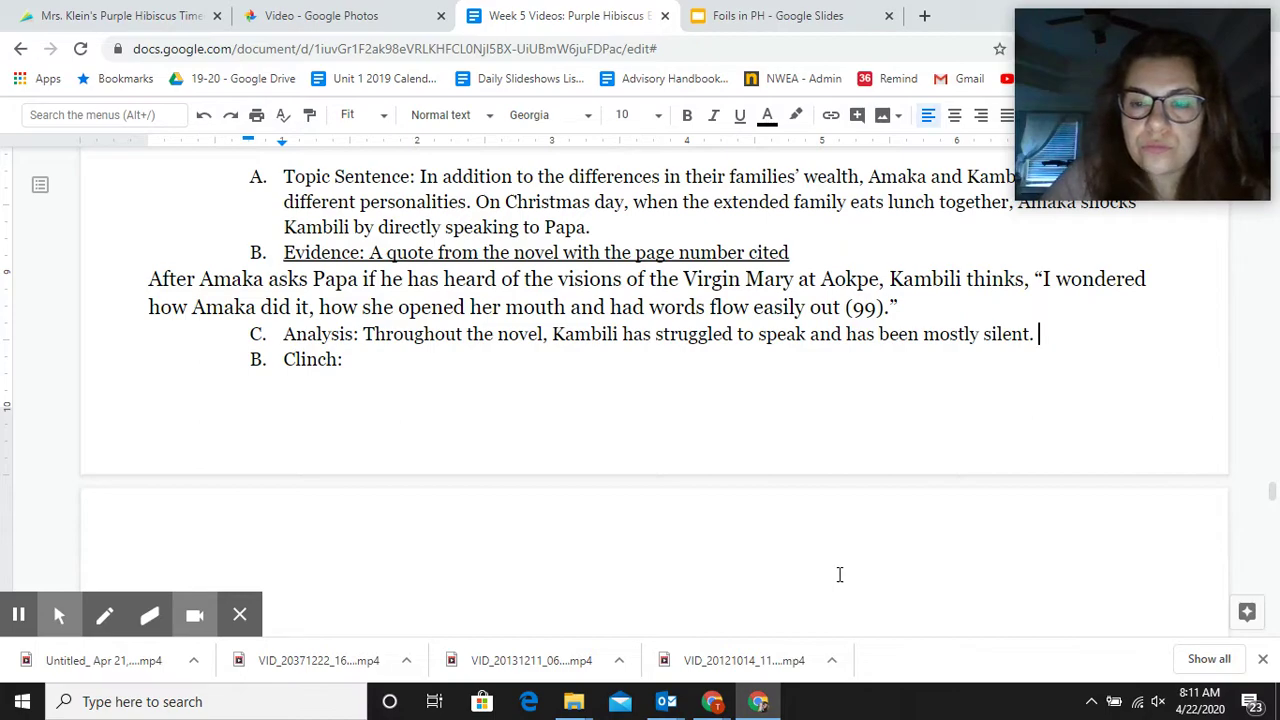
text(. She h)
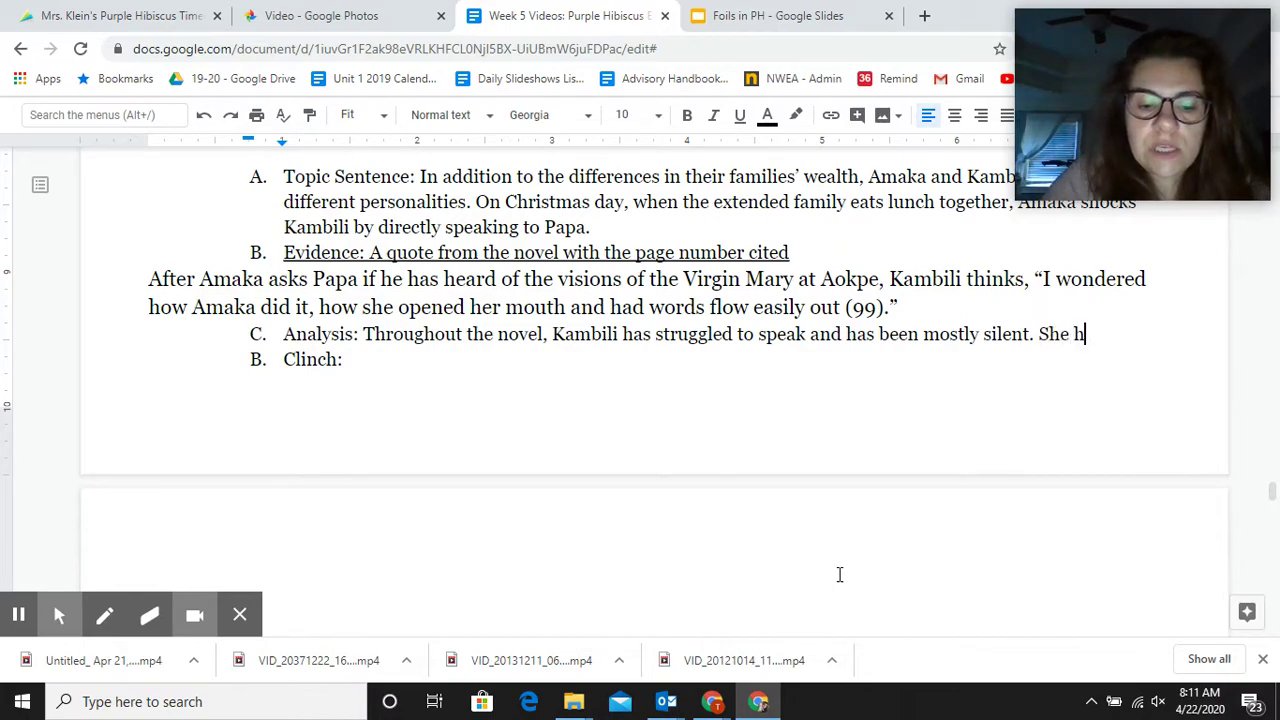
text(as not yet re)
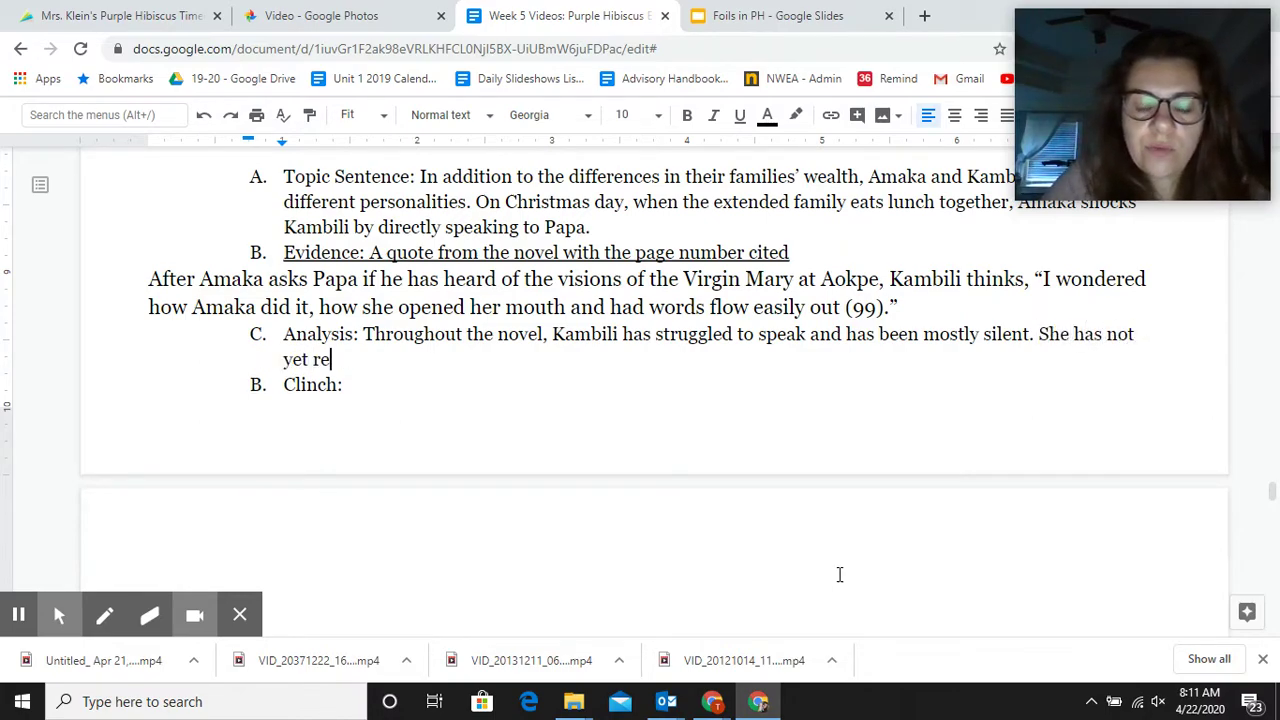
text(alized that her )
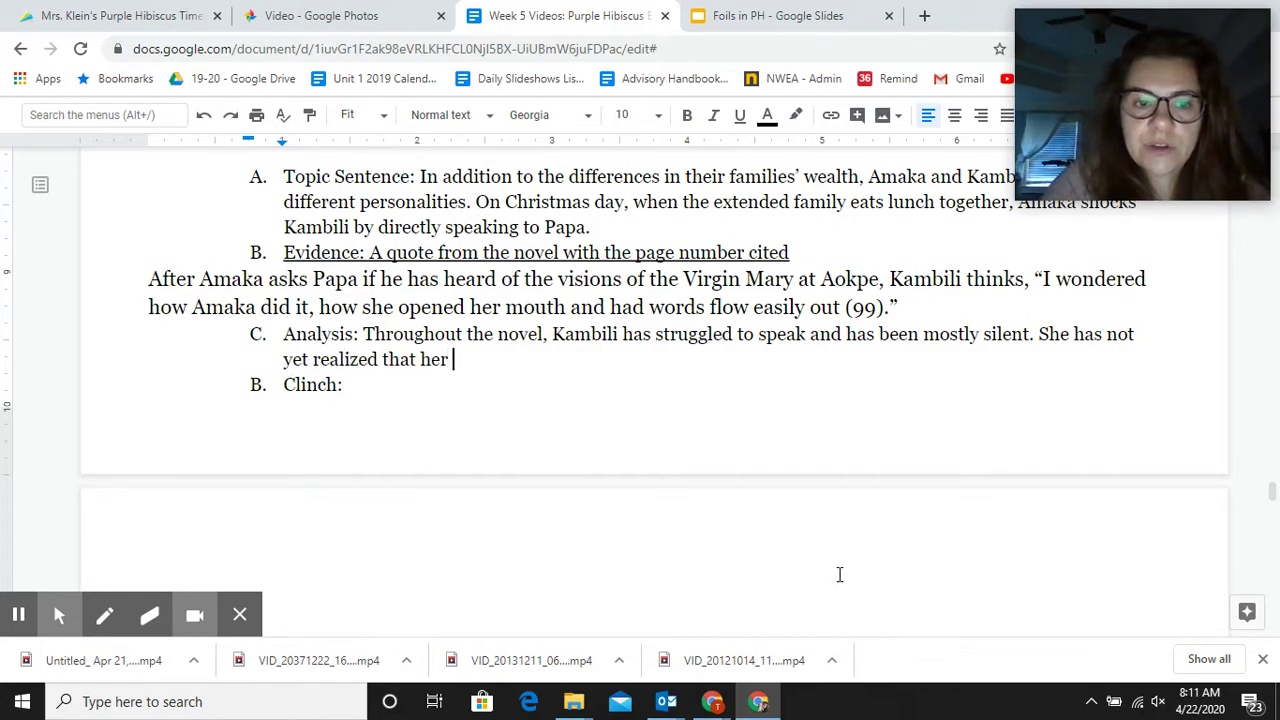
text(beh)
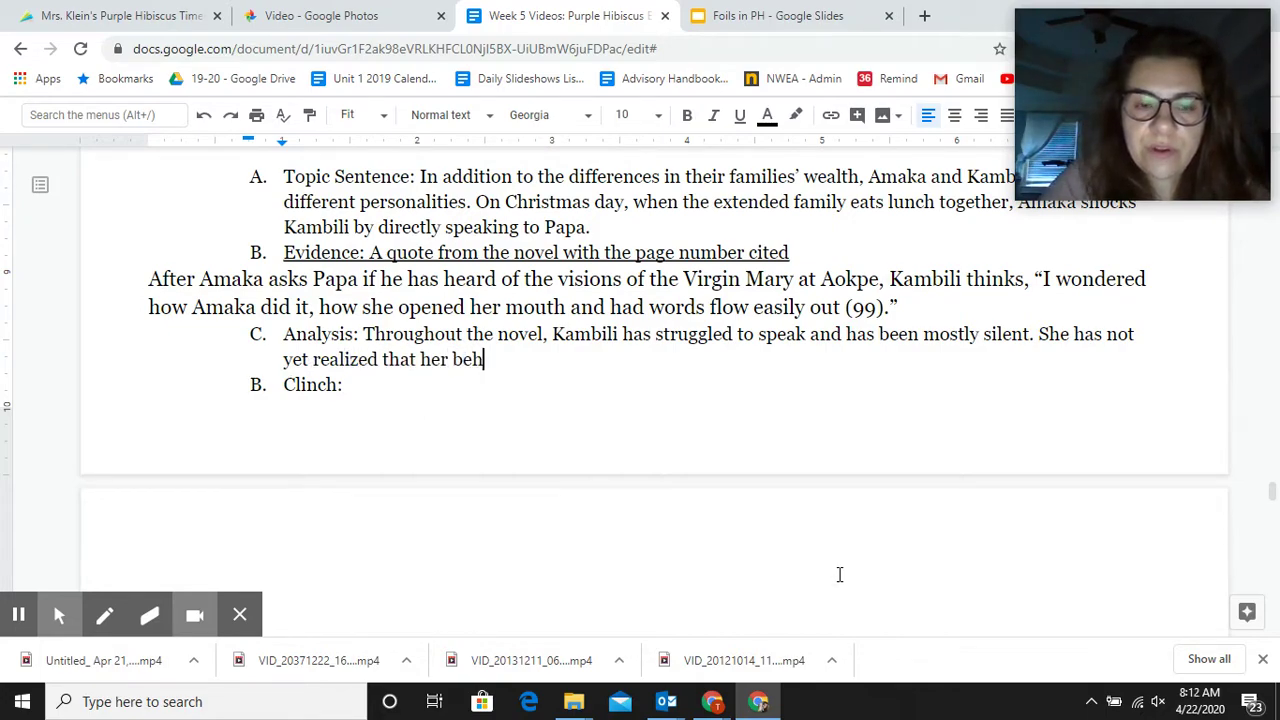
text(avior is )
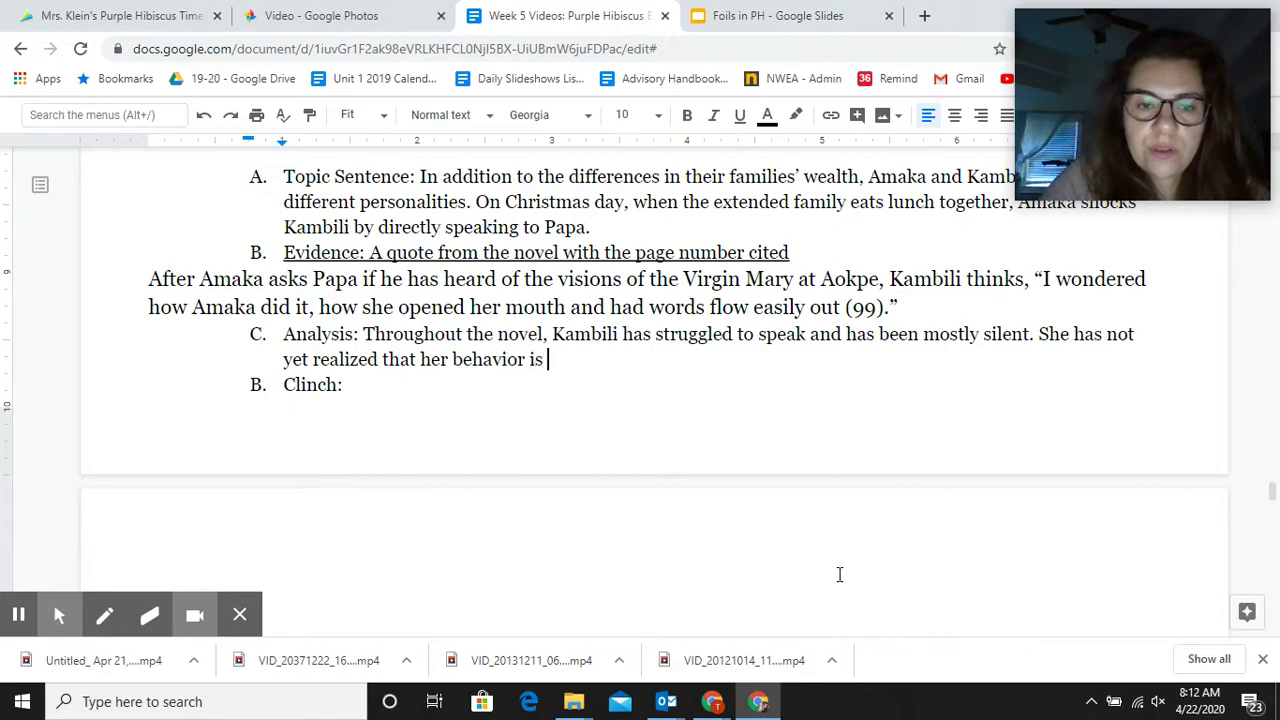
text(a result of)
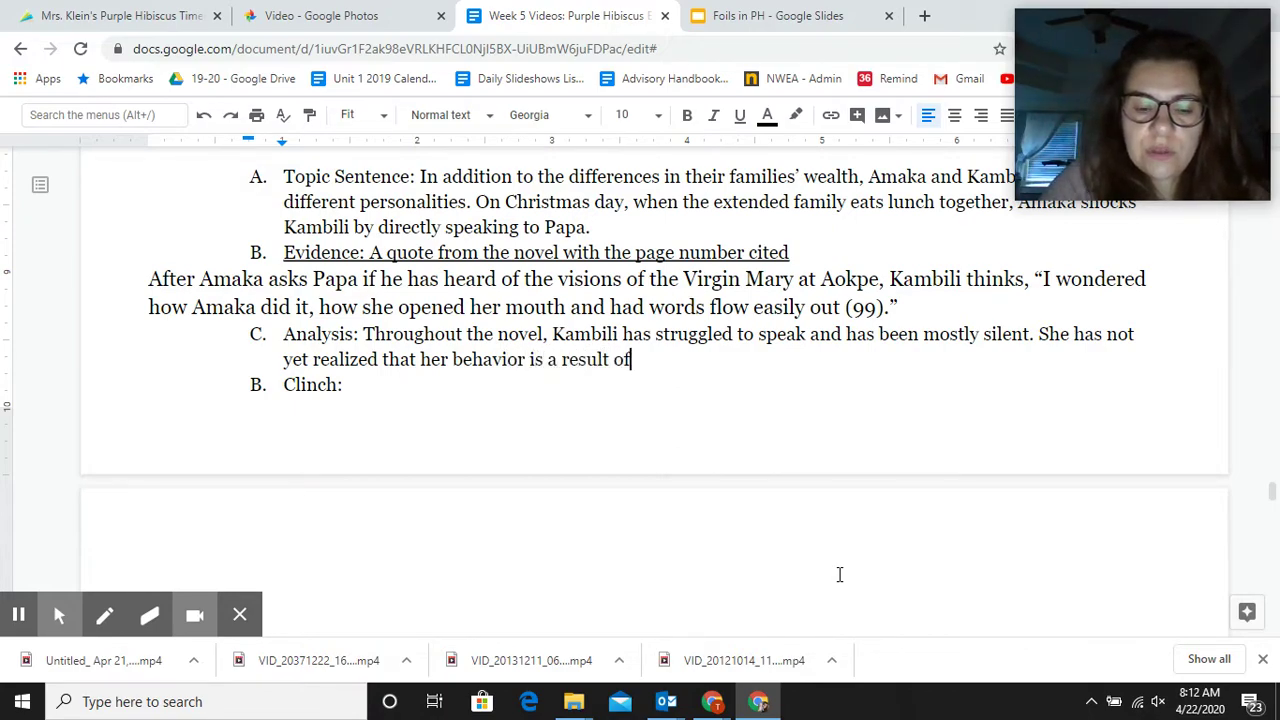
text( Papa's abuse, so )
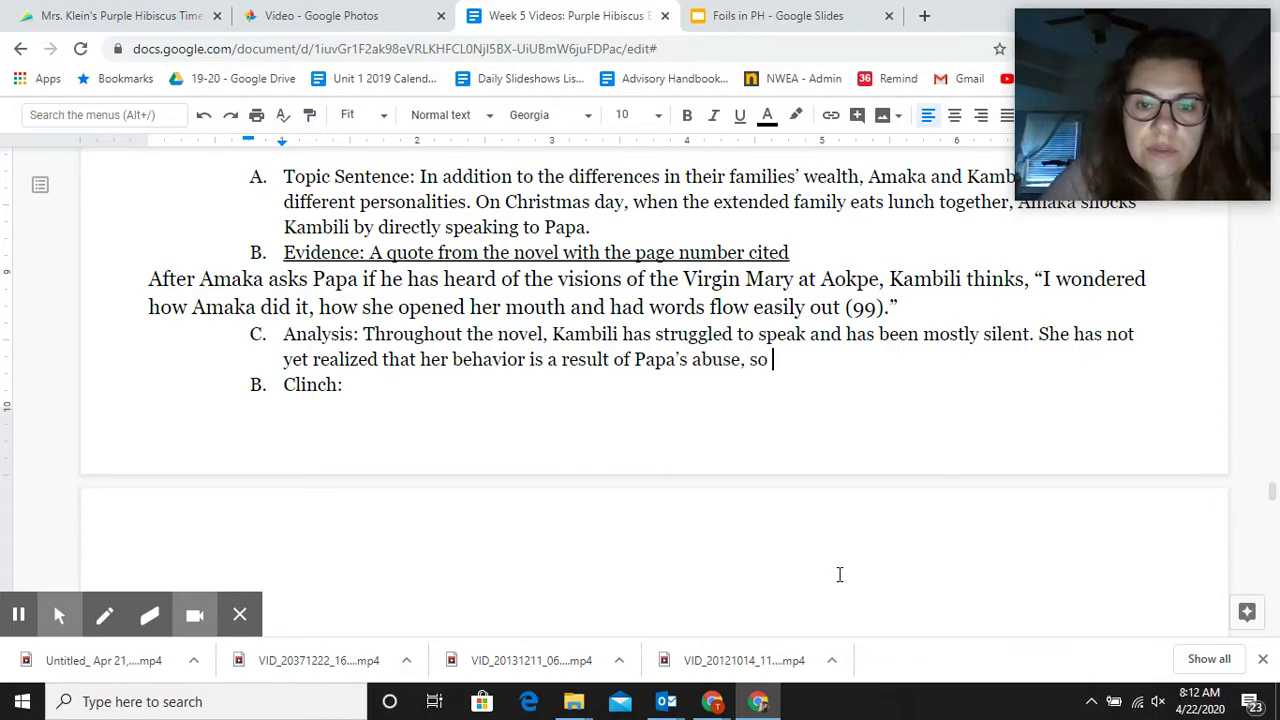
text(when she is around a)
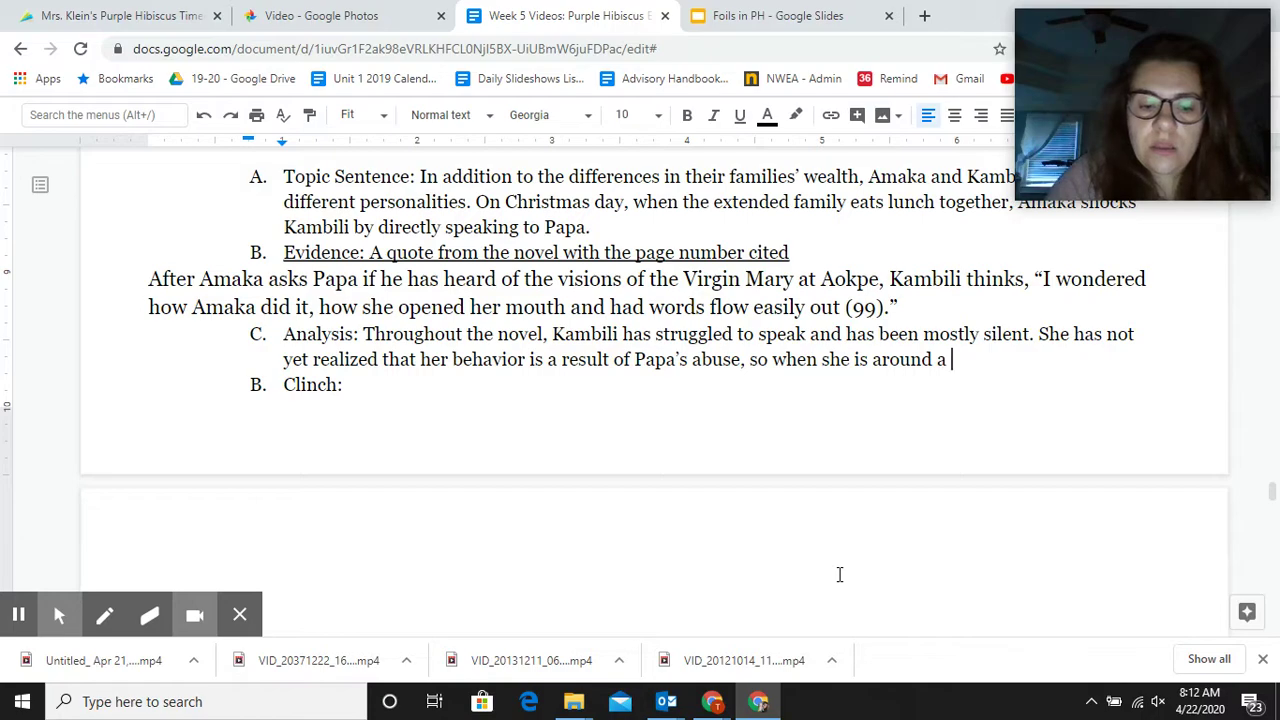
text(normal teenager like )
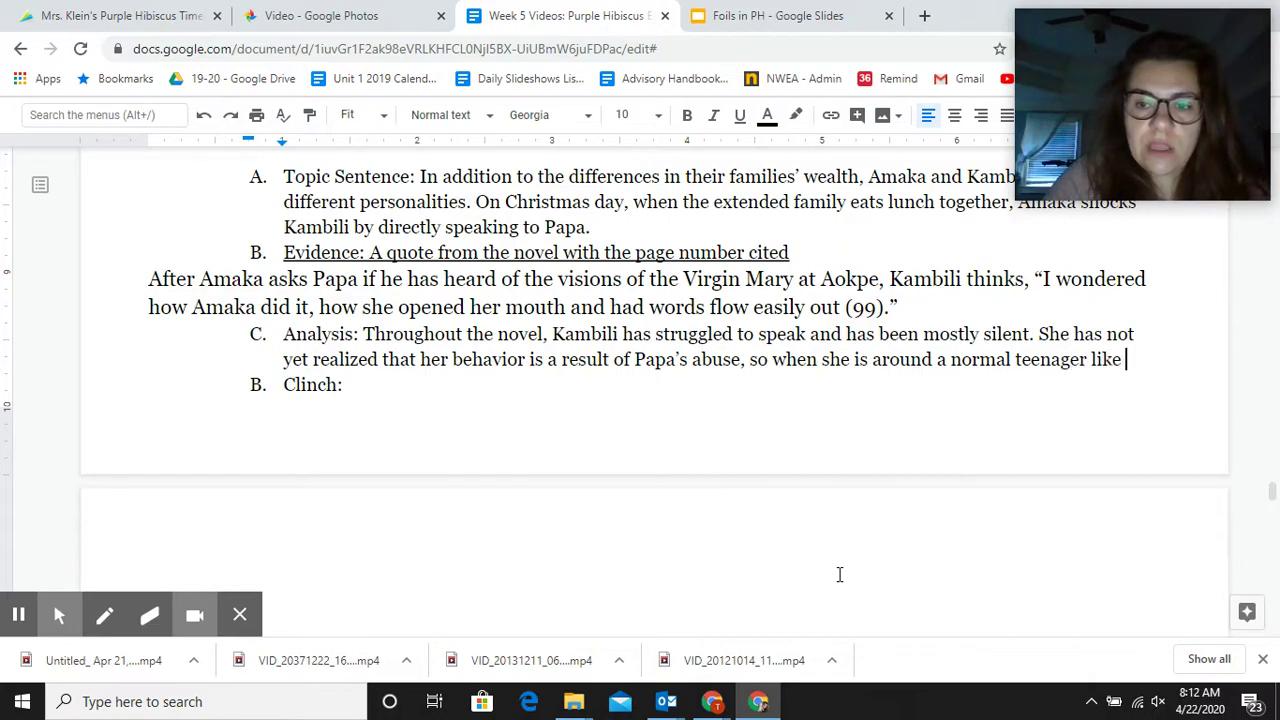
text(Amaka, sh)
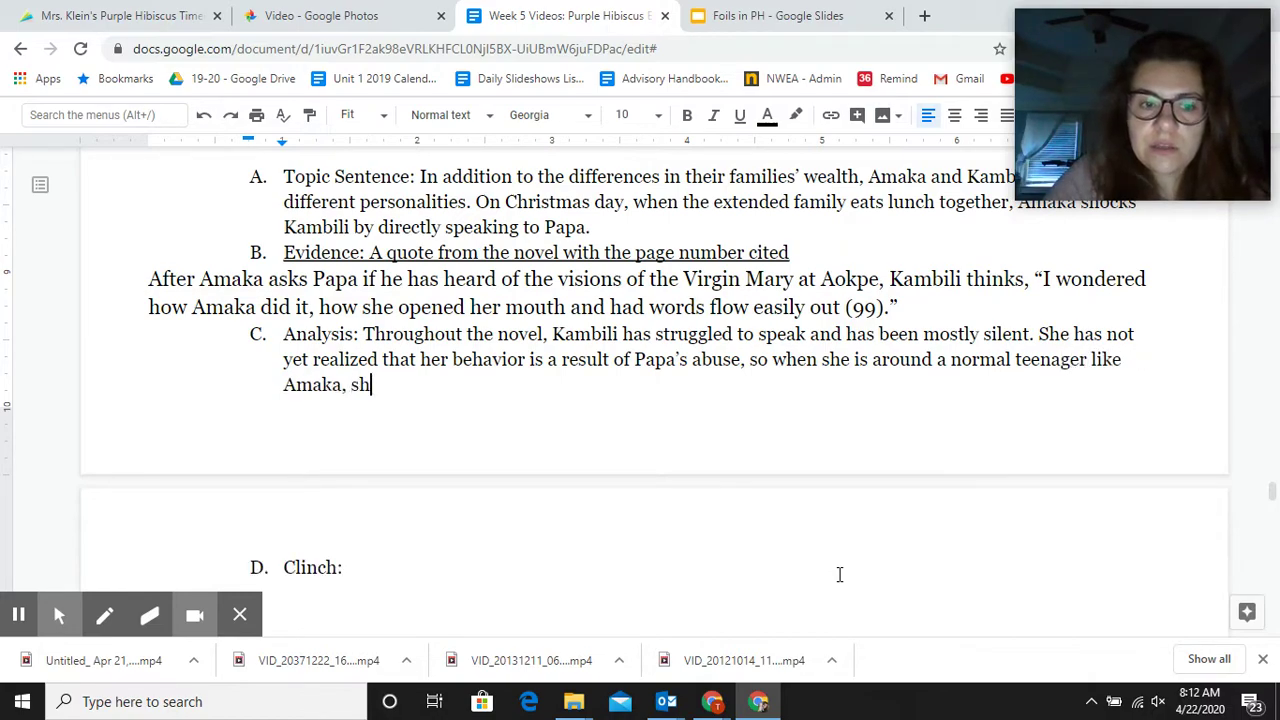
text(e is)
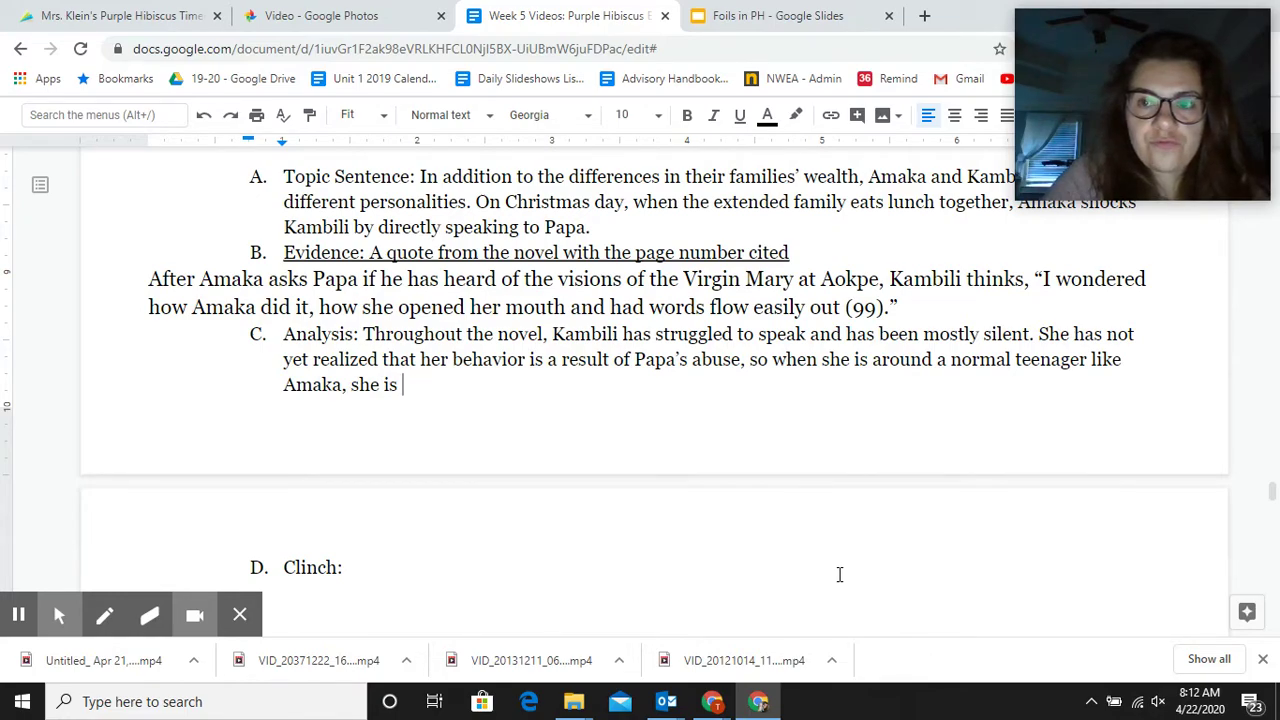
text( confused bby)
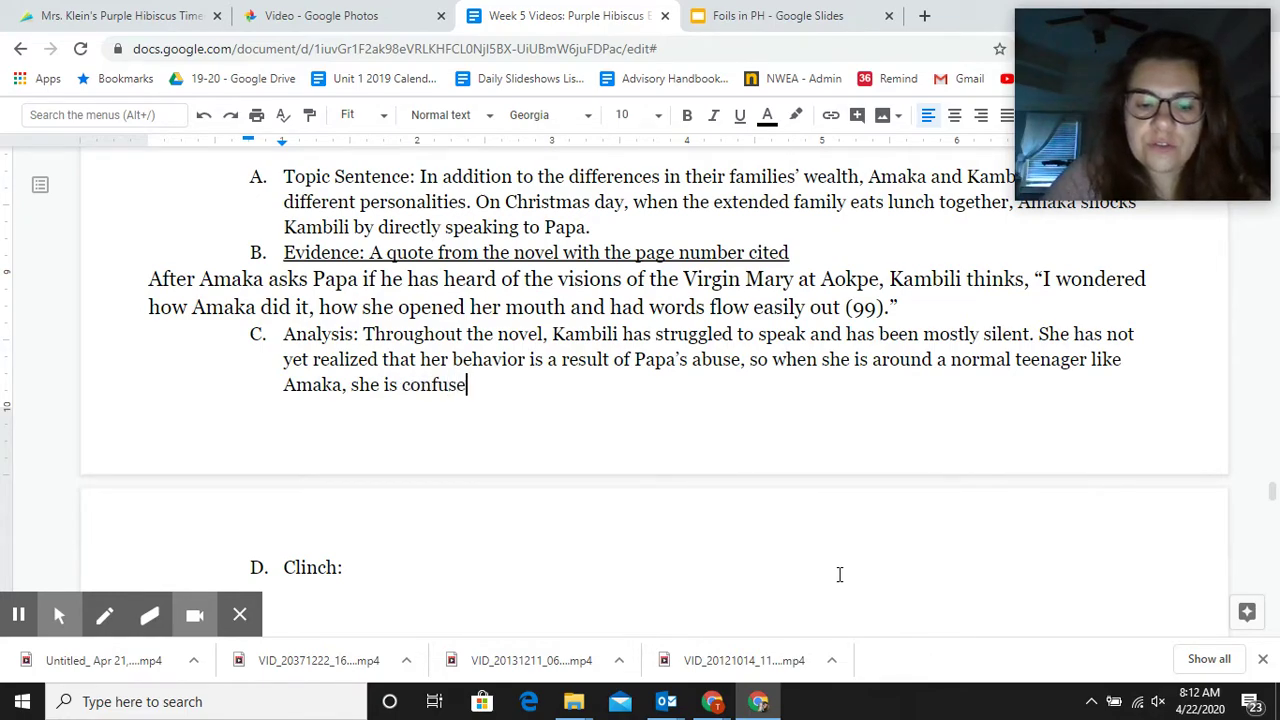
key(BackSpace)
key(BackSpace)
key(BackSpace)
key(BackSpace)
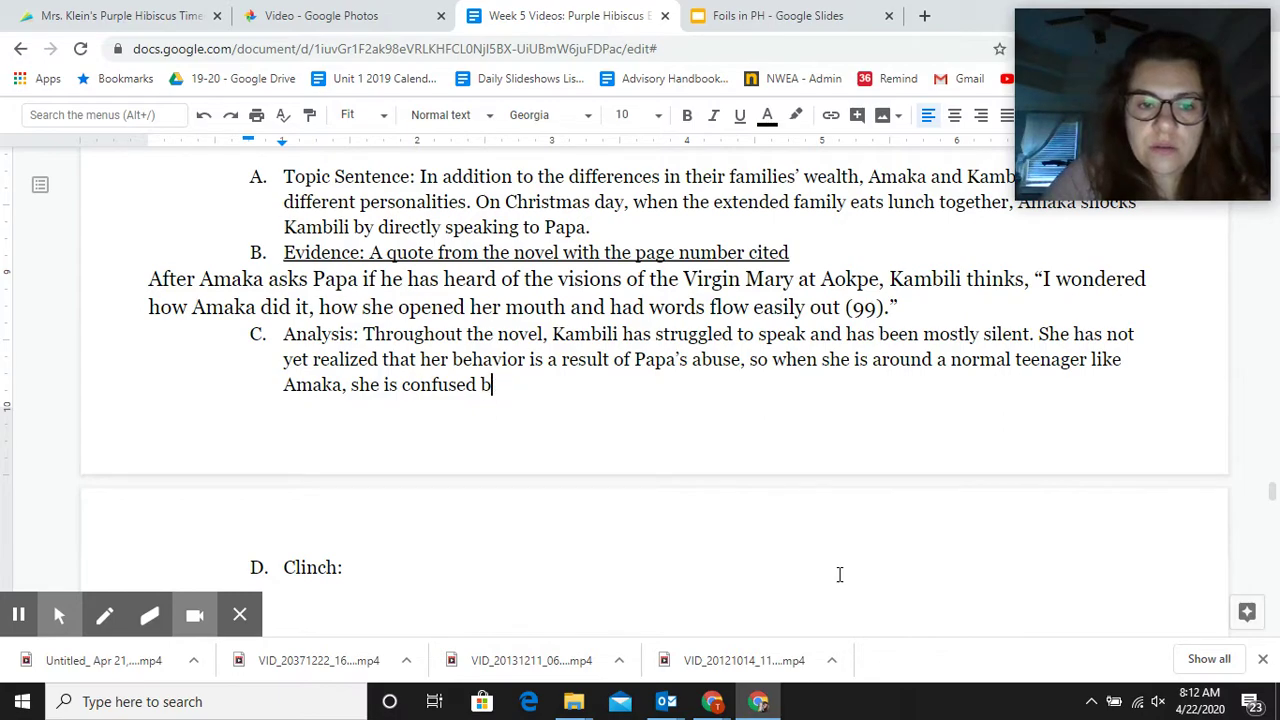
text(by Amaka')
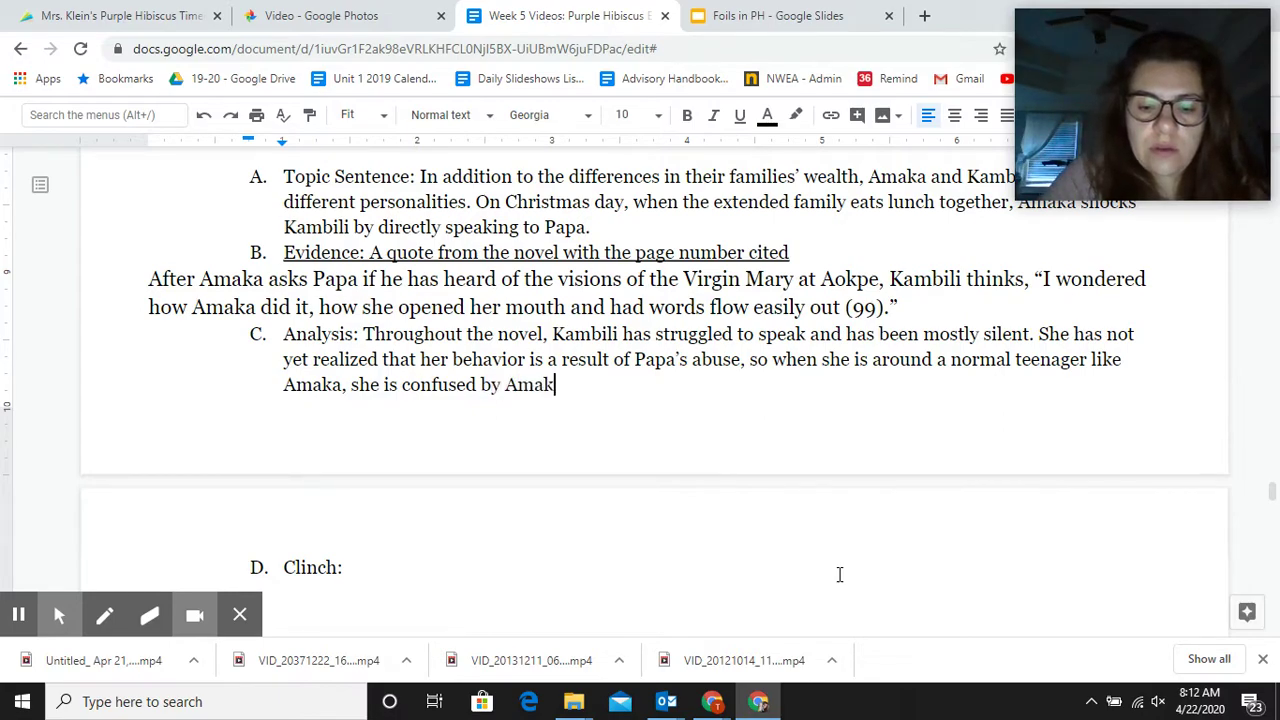
text(avior)
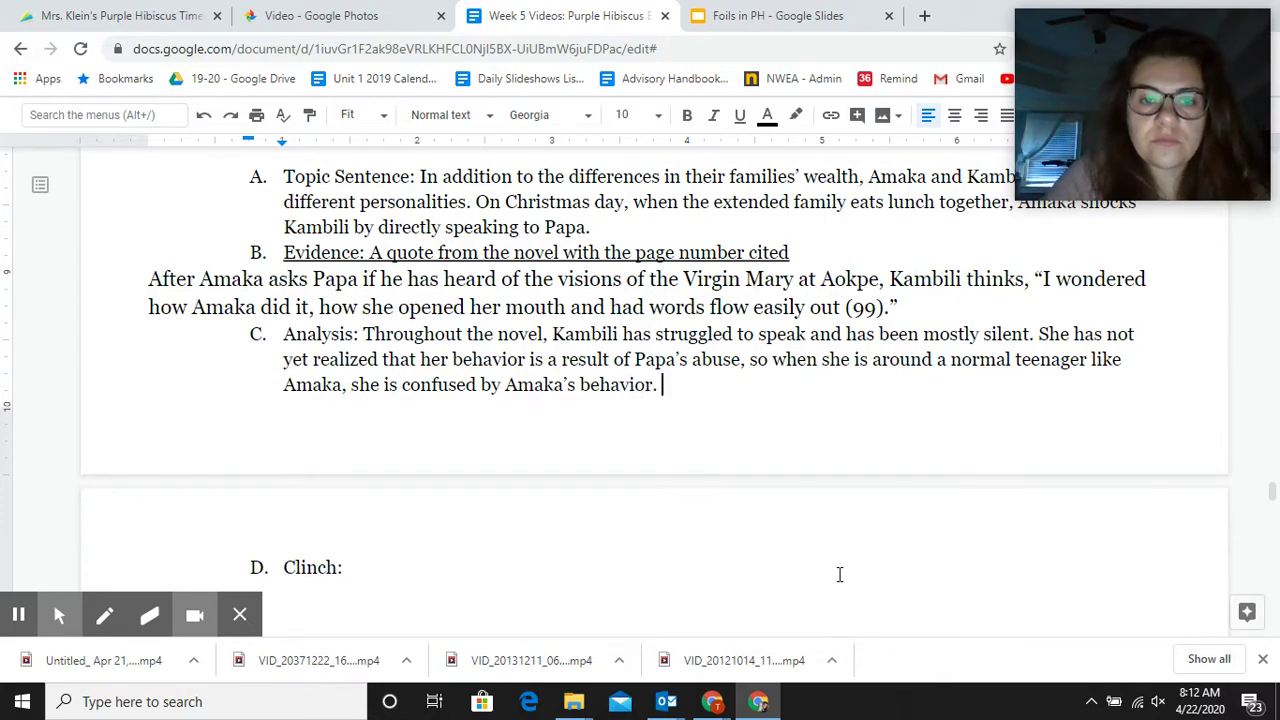
text(. Howe)
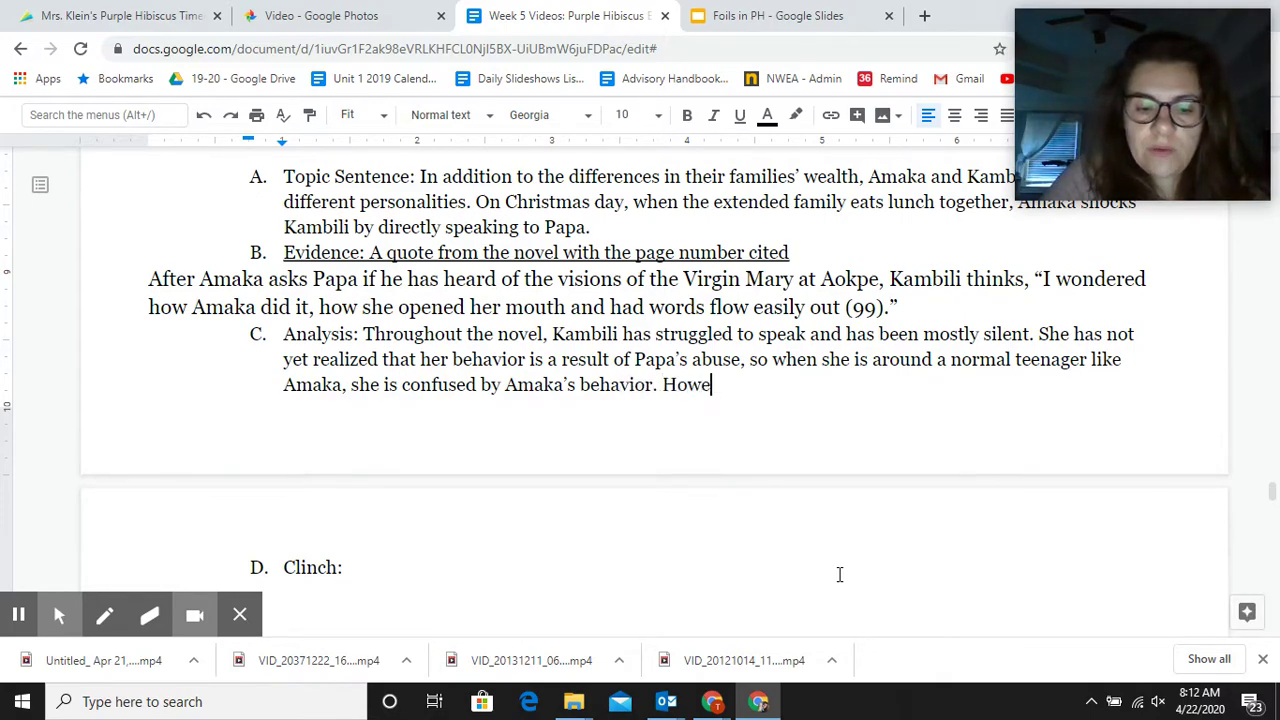
text(ver, the read)
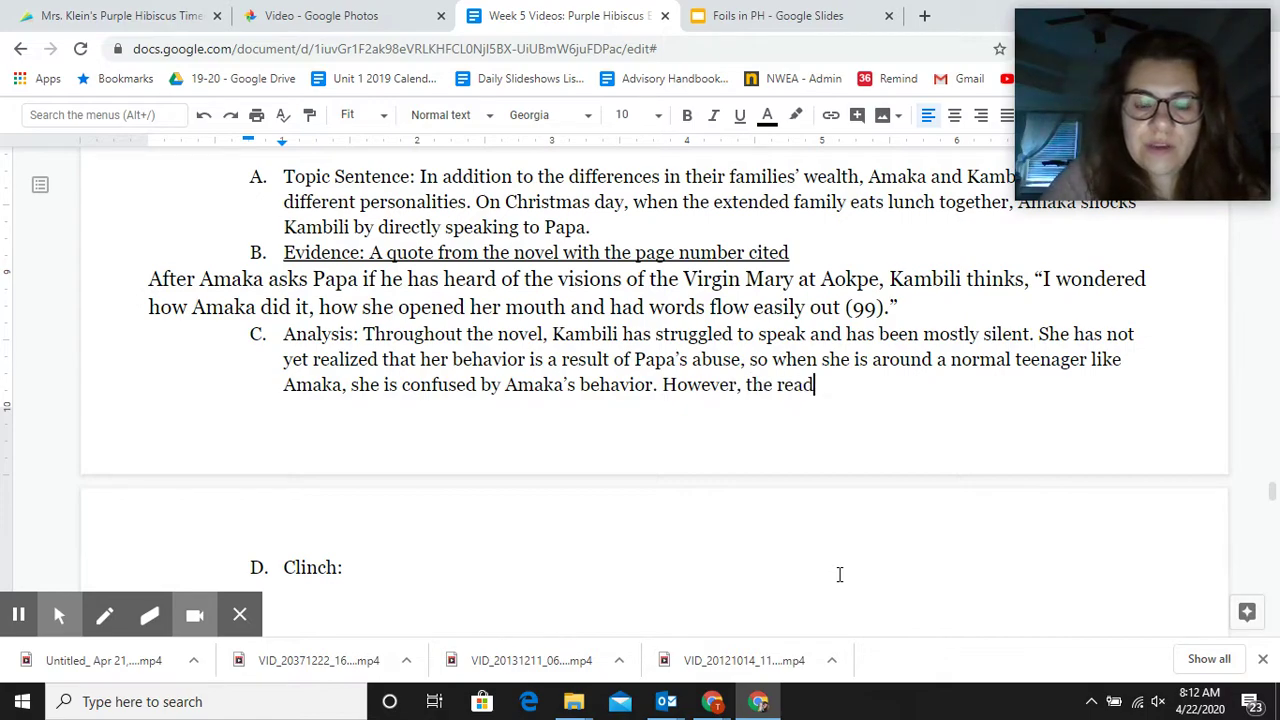
text(er is more )
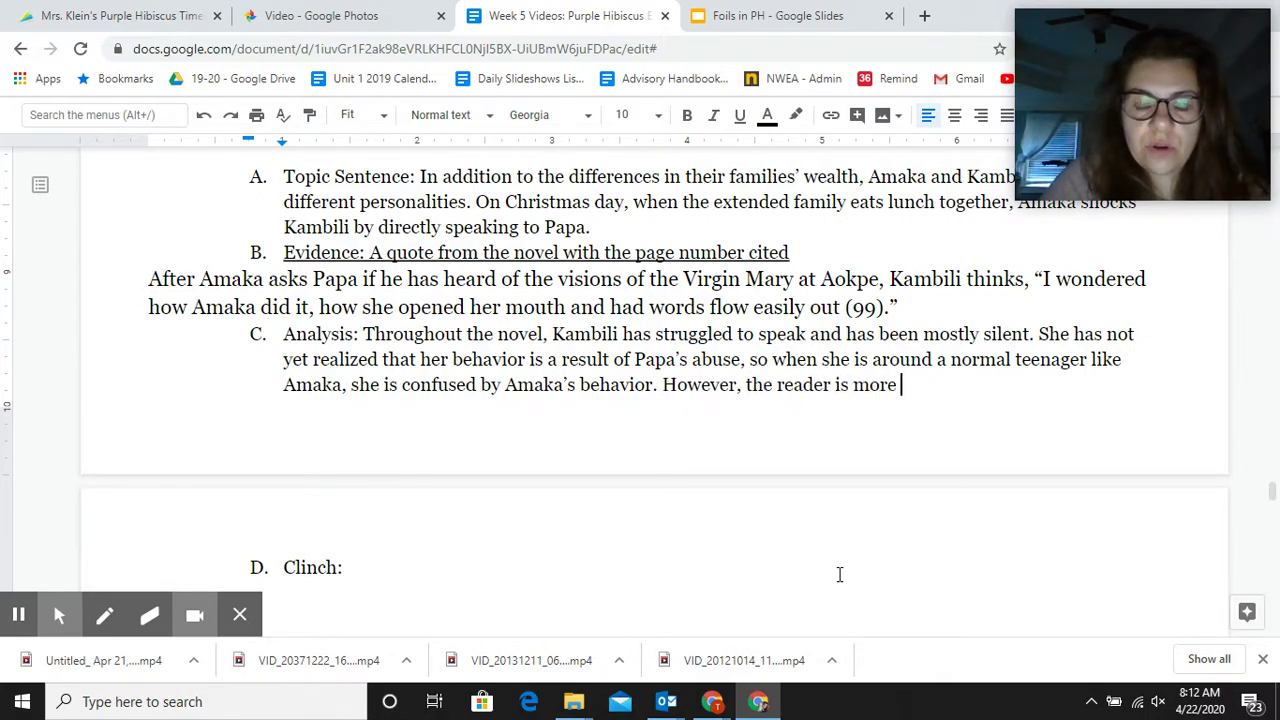
text(confused by)
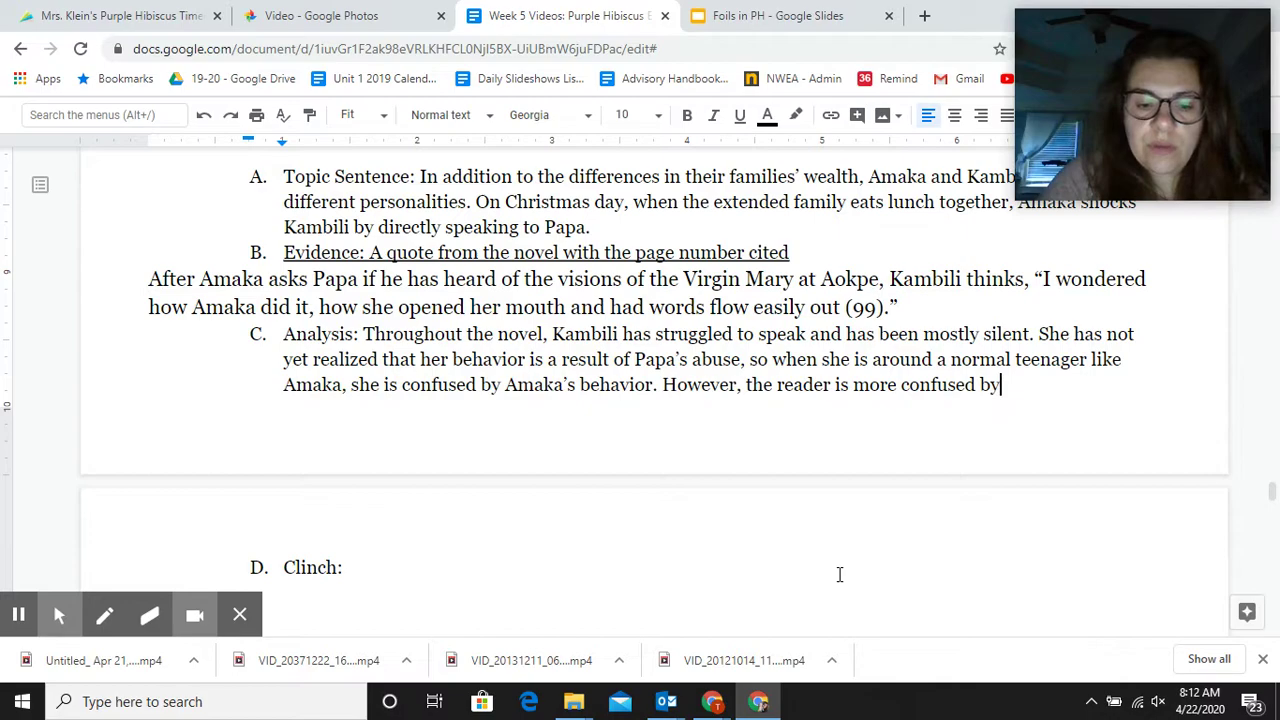
text( Kambili than Amaka.)
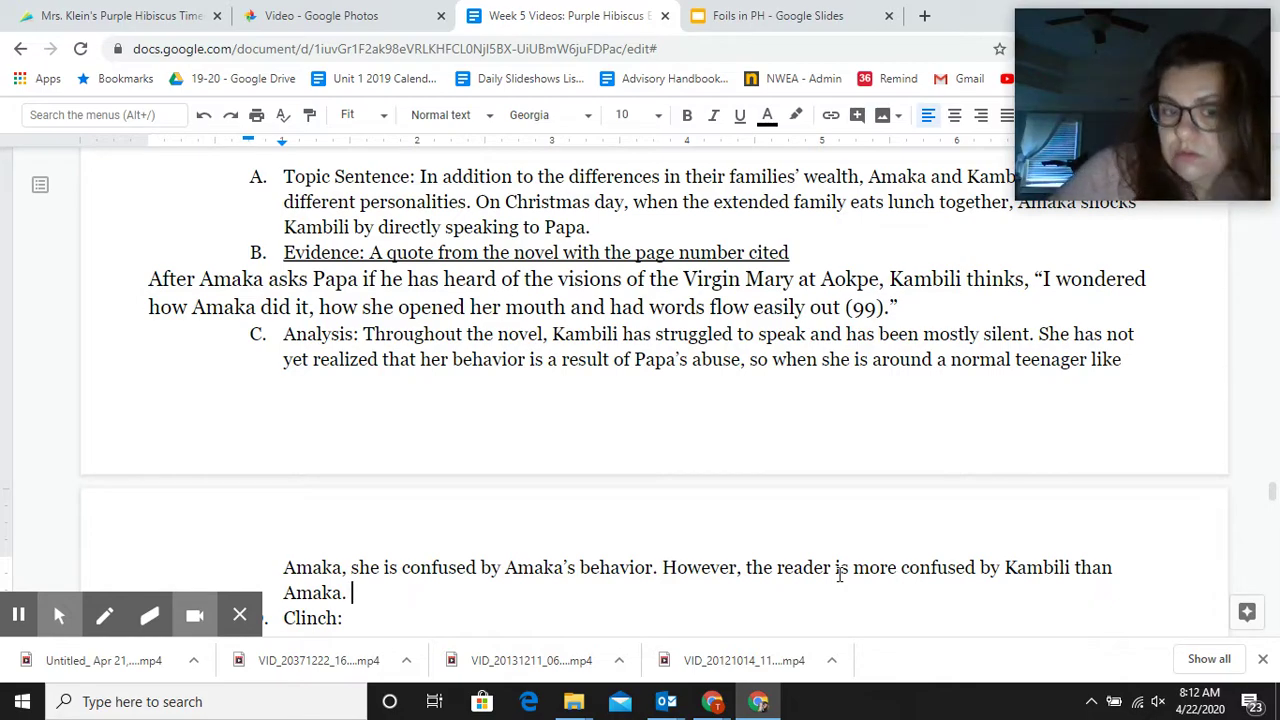
key(BackSpace)
key(BackSpace)
text(because Kambili is he o)
key(BackSpace)
key(BackSpace)
key(BackSpace)
key(BackSpace)
text(the one who )
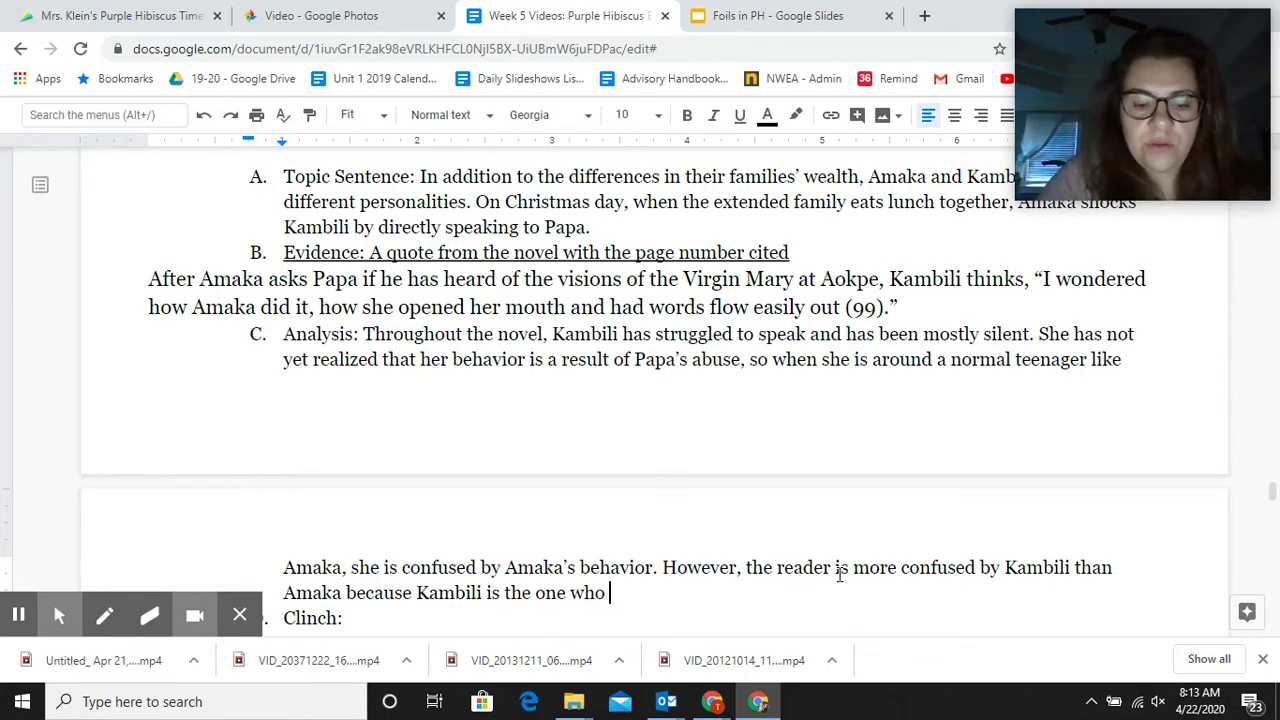
text(seems ab)
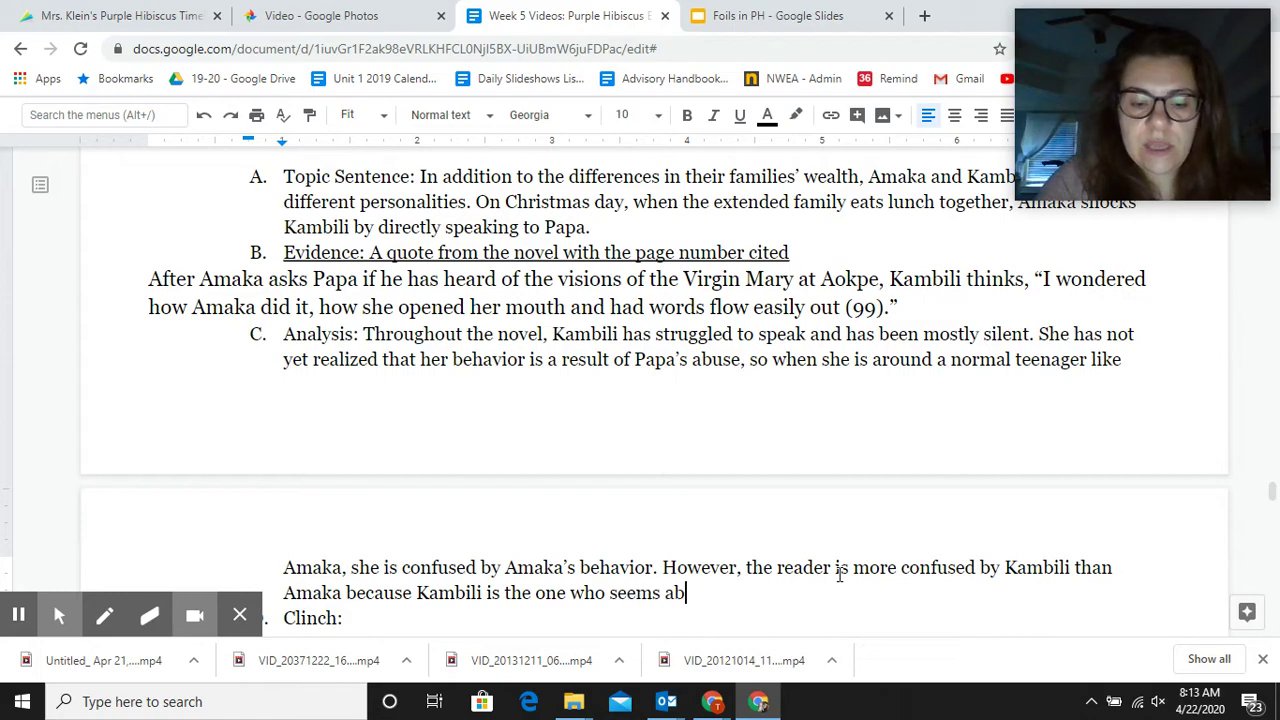
text(normal.)
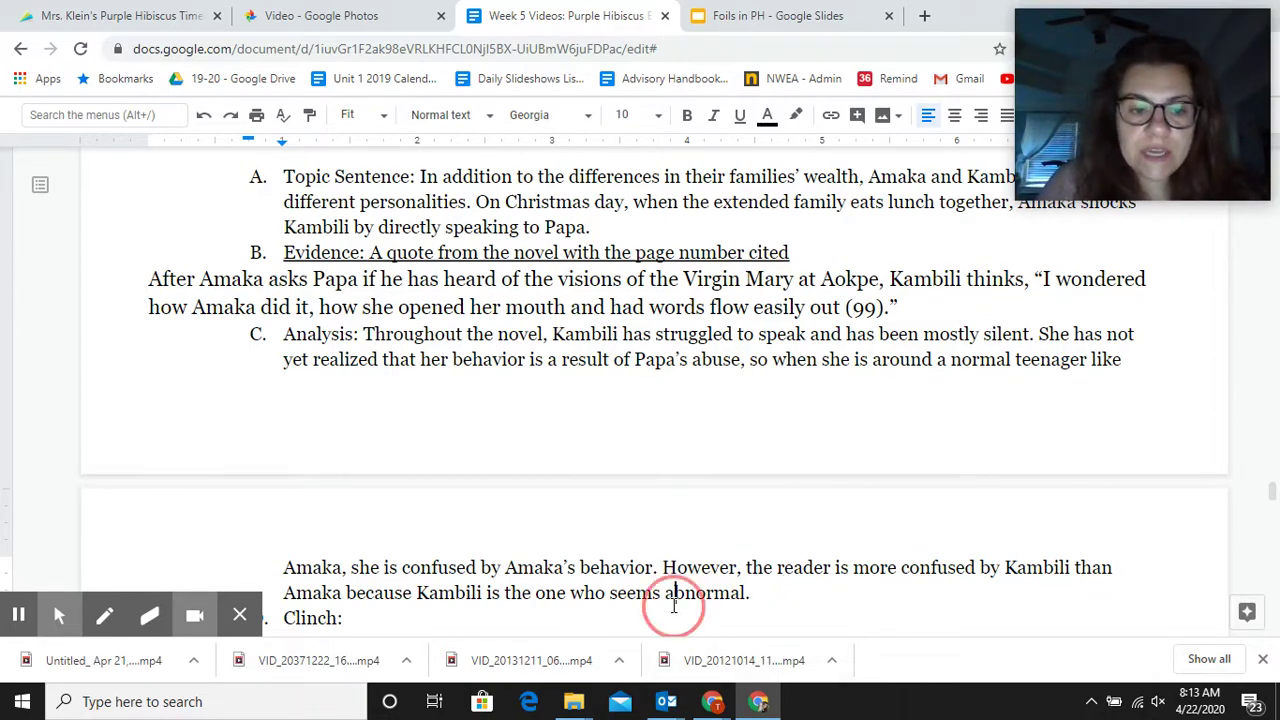
click(596, 633)
click(448, 548)
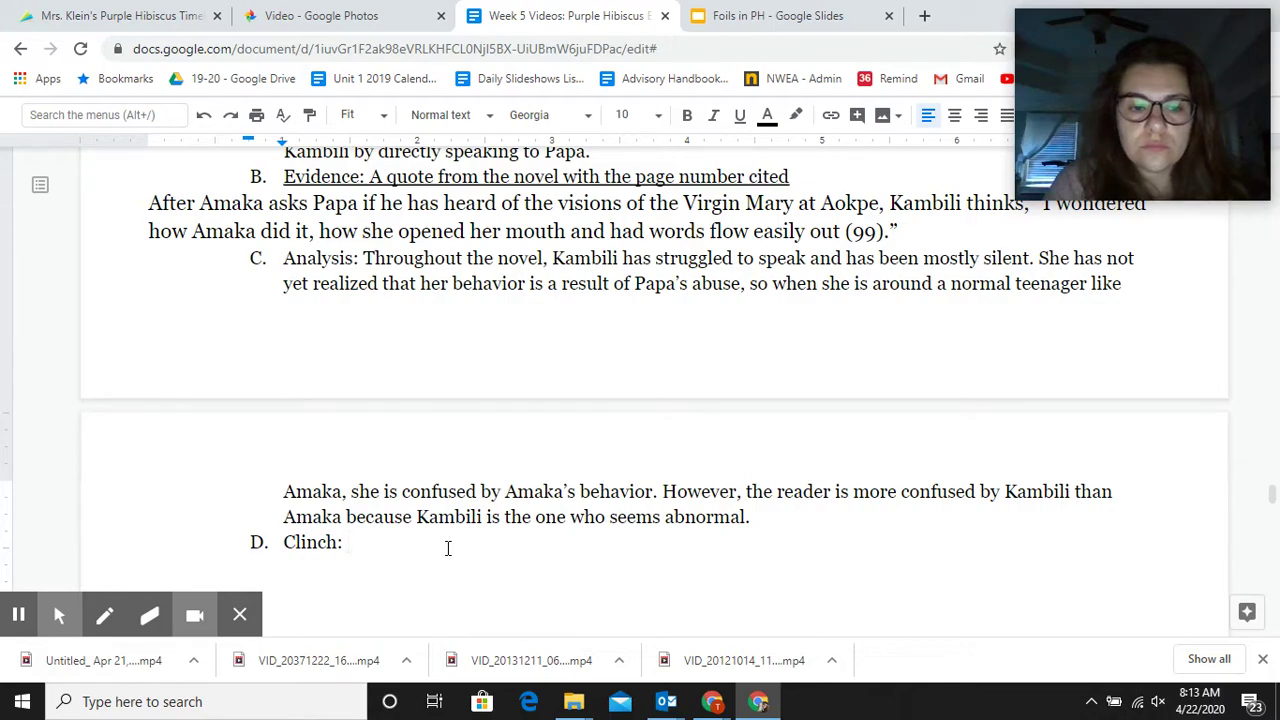
Write the Clinch: classmates read Kambili's silence as snobbery, ending 'silence is a tool for survival.'.
text(To A)
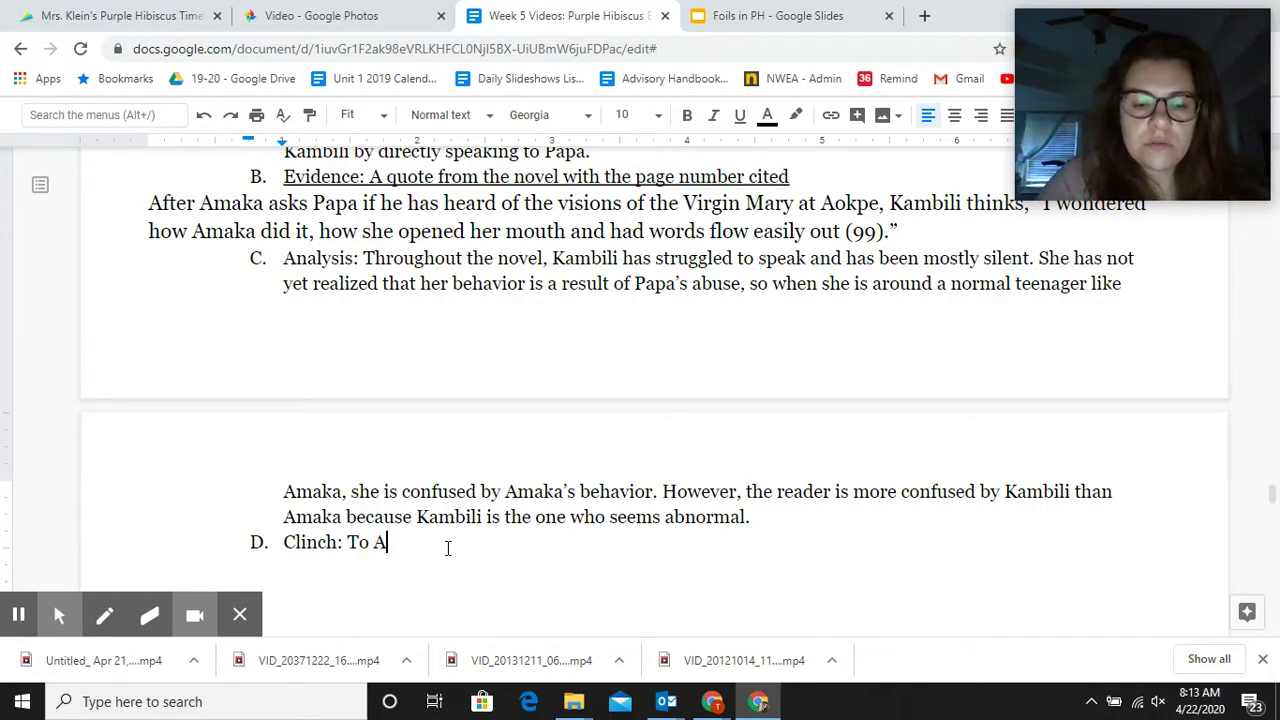
text(maka and )
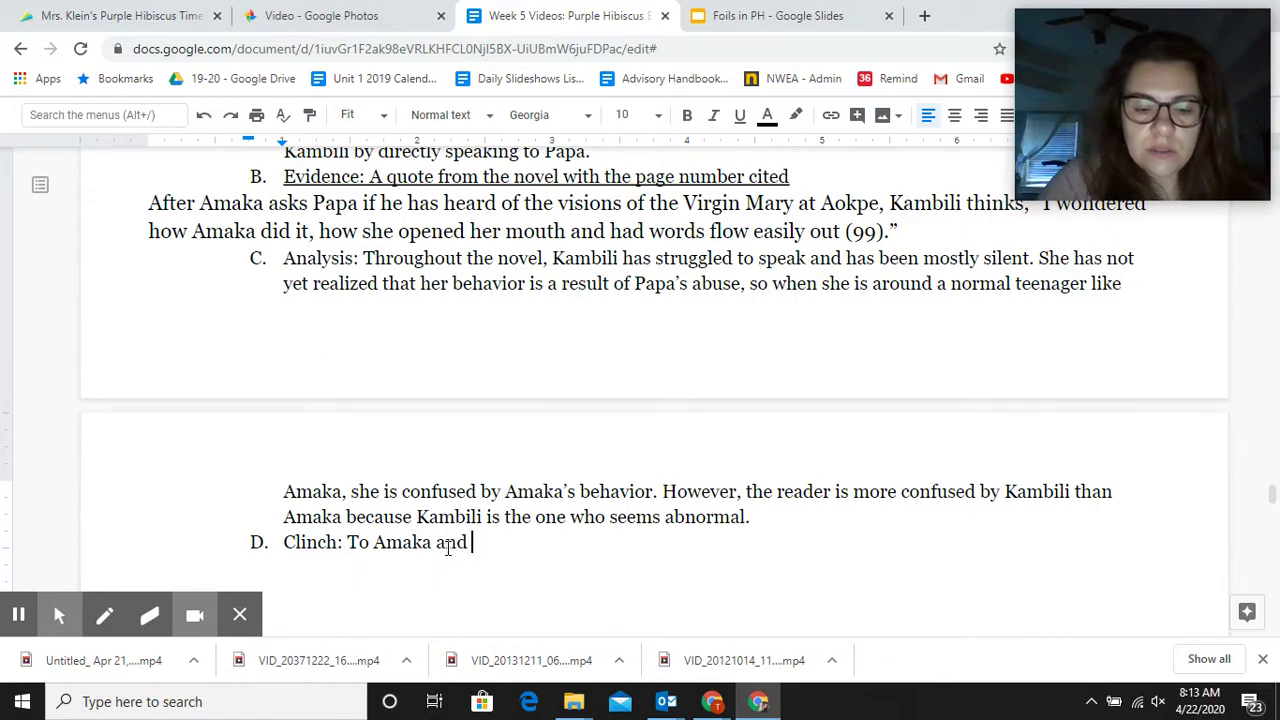
text(Kambili’s classmates,)
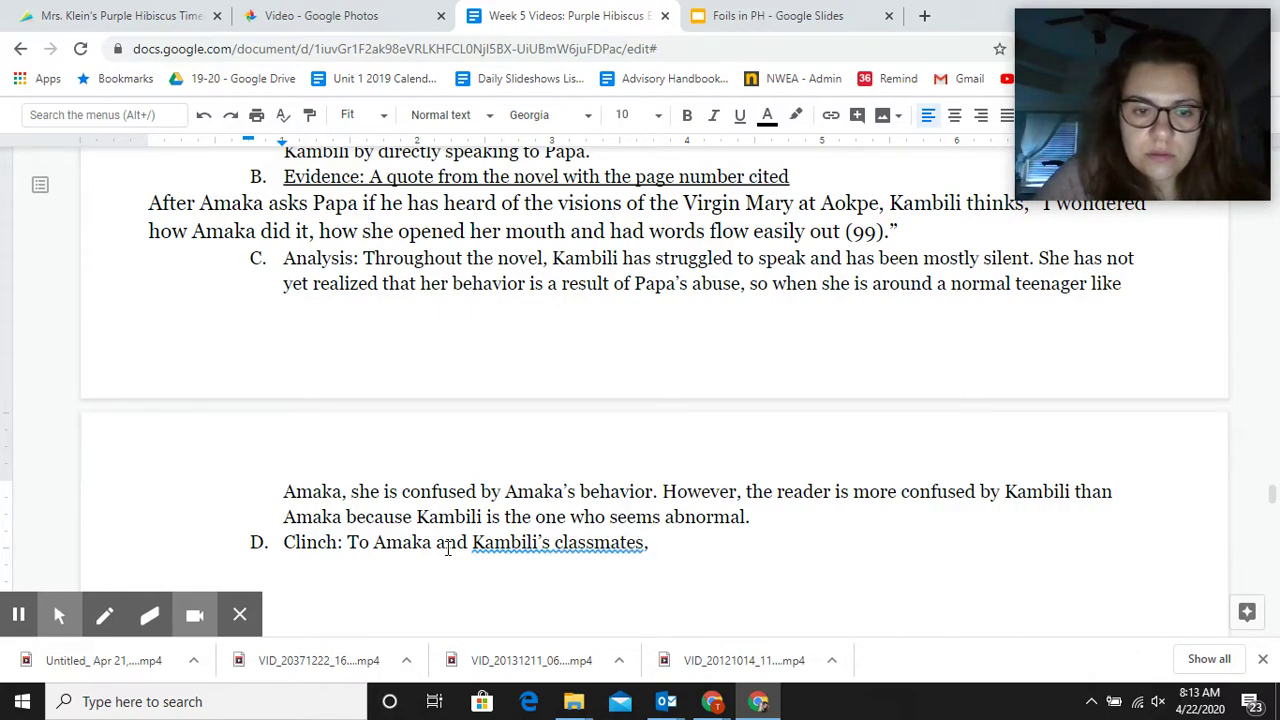
text( Kambili’s)
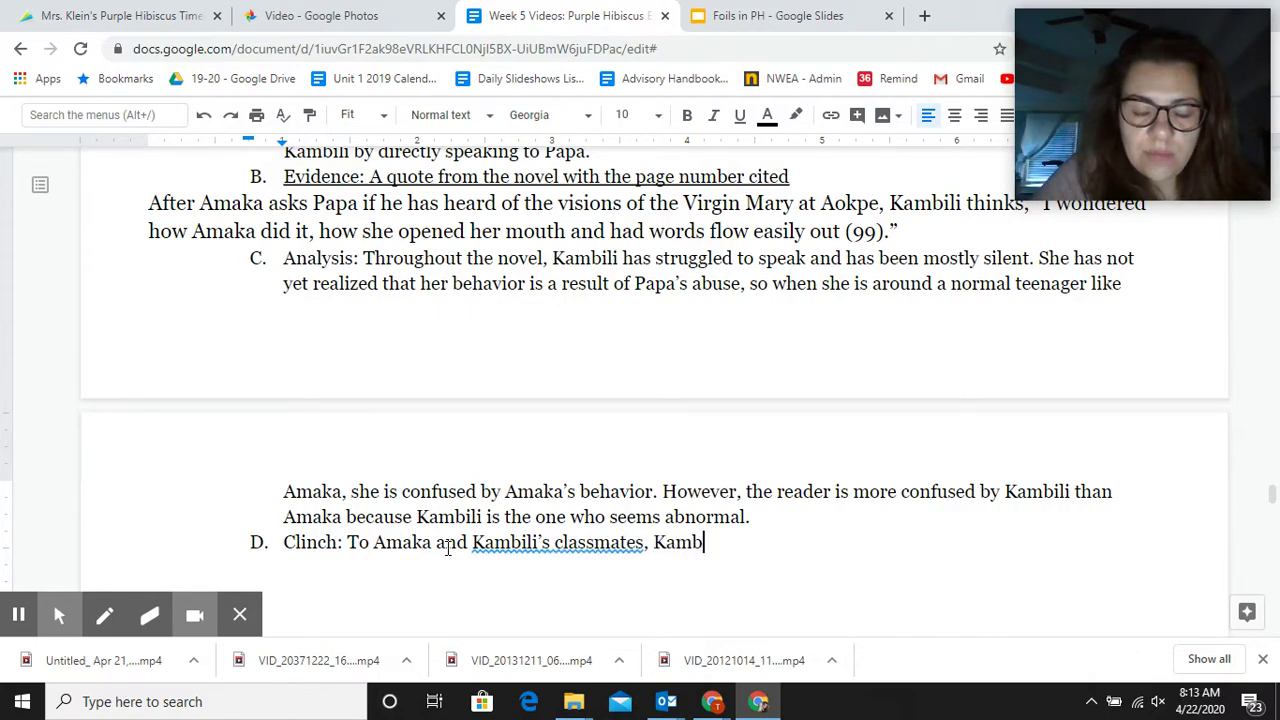
text( sile)
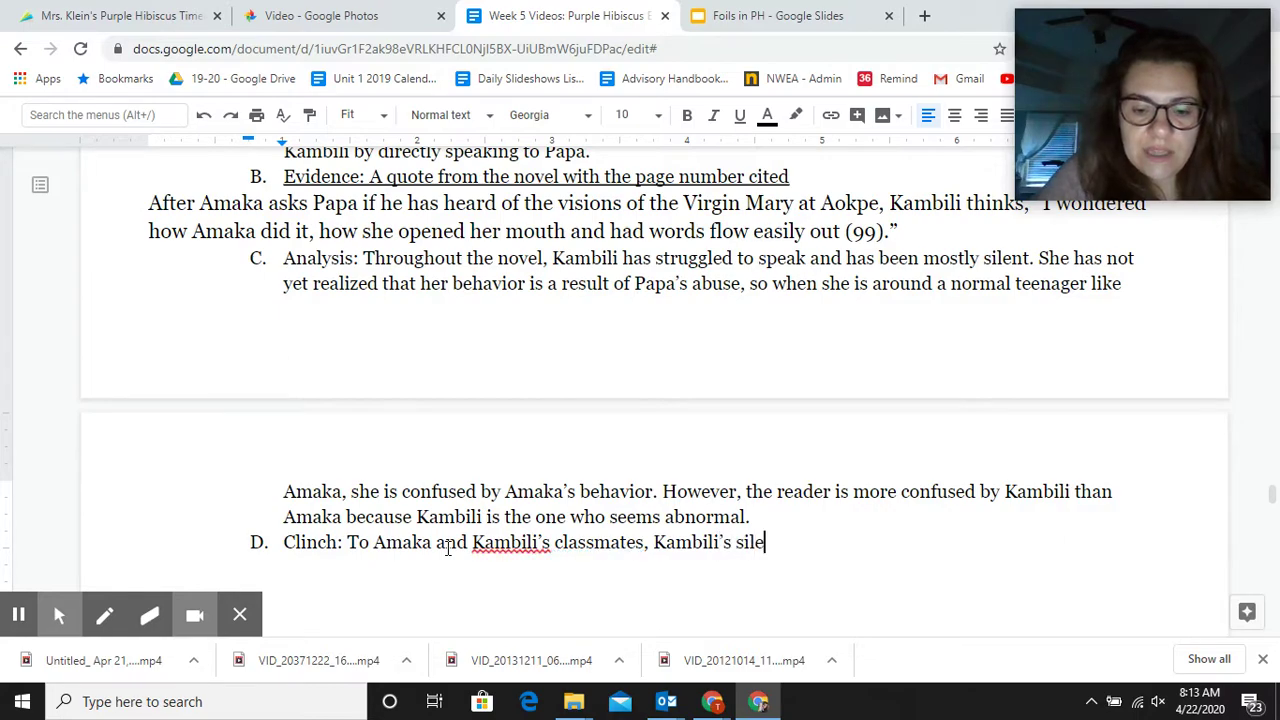
text(nce comes )
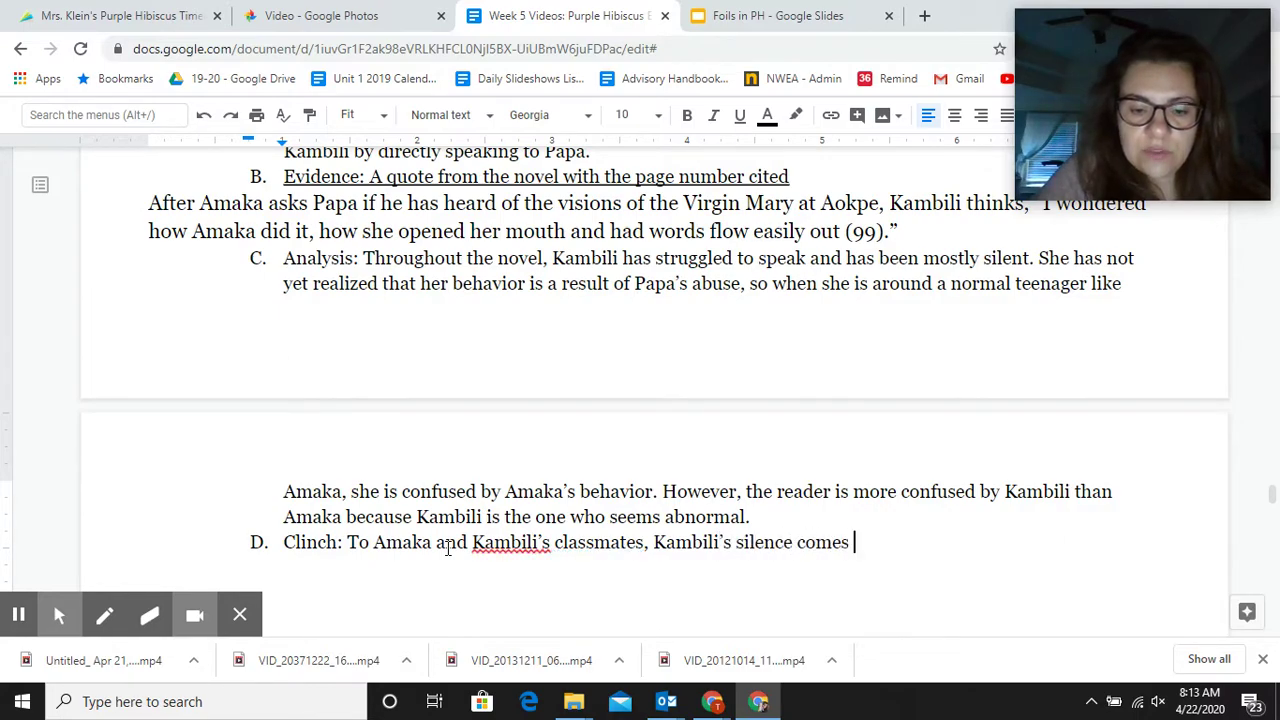
text(across as )
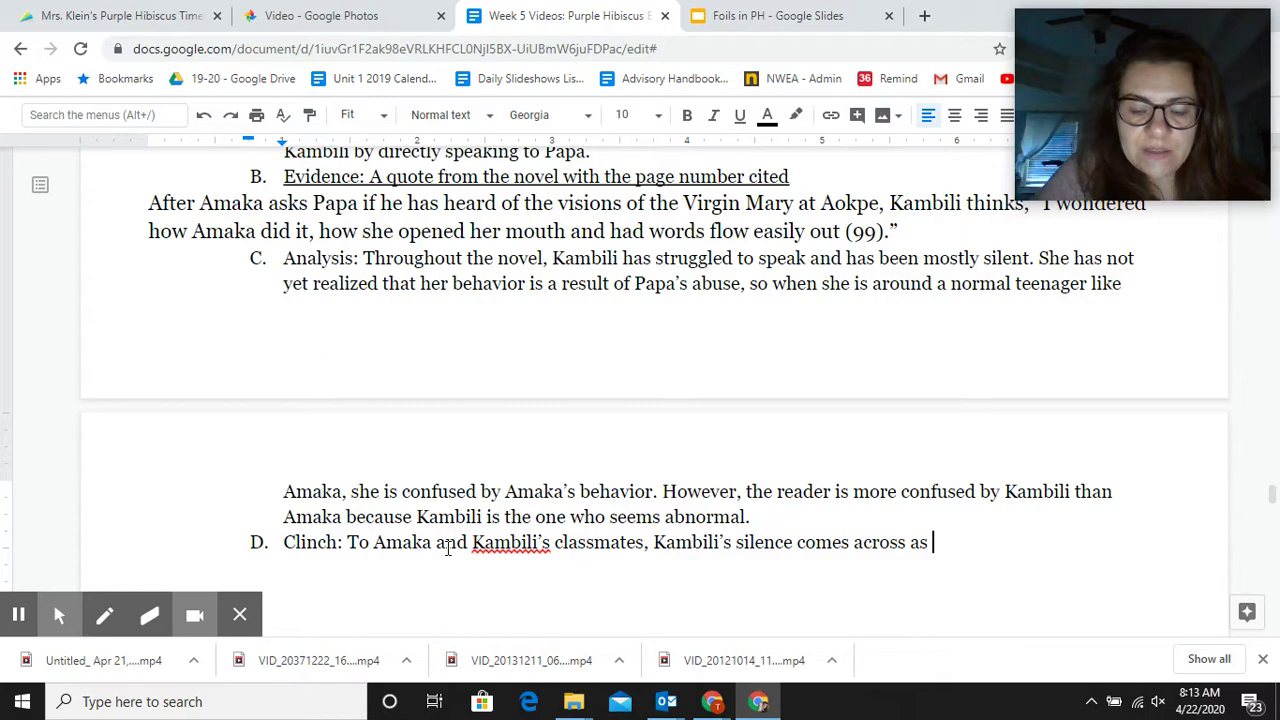
text(snobbery)
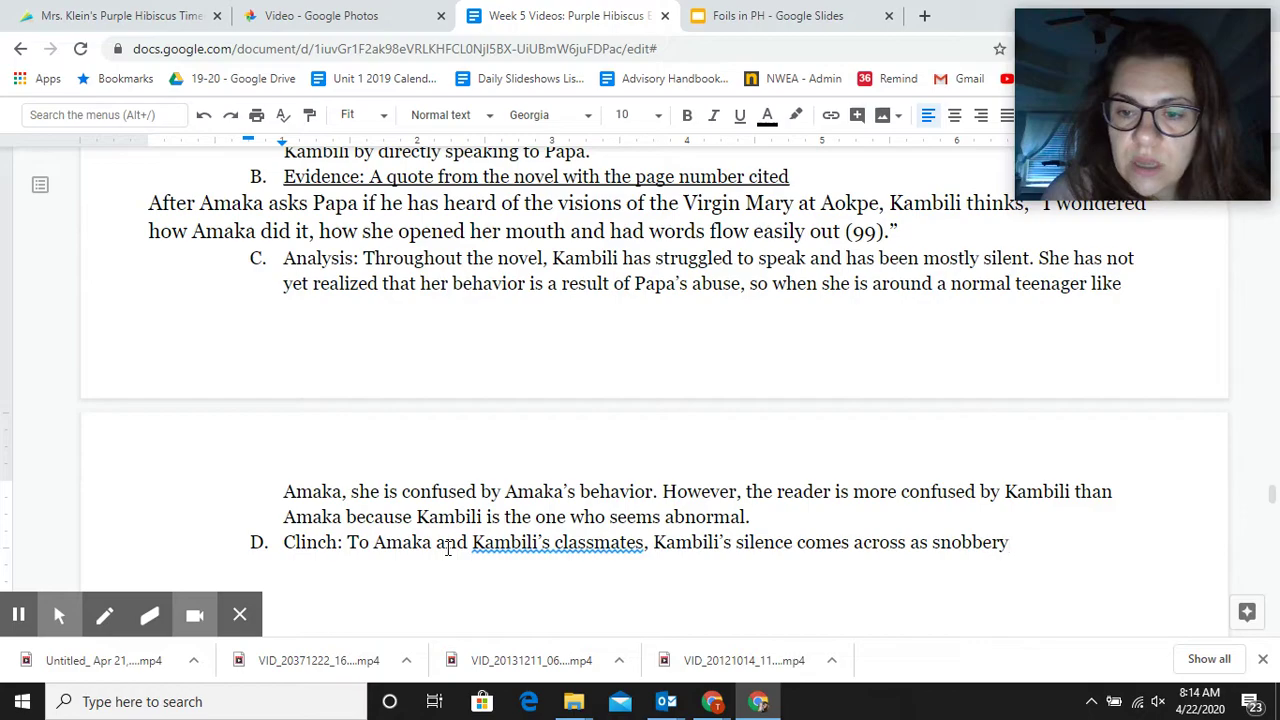
text(because they cannot conceive of a life where)
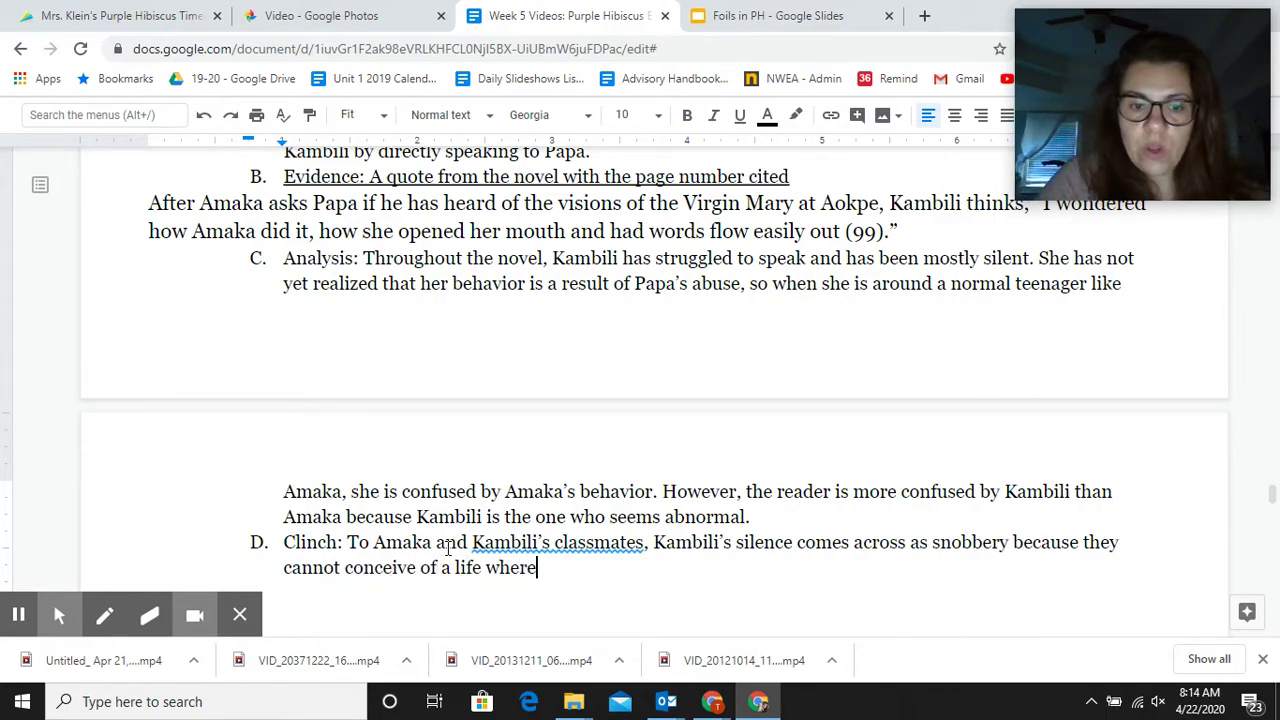
text( they wou)
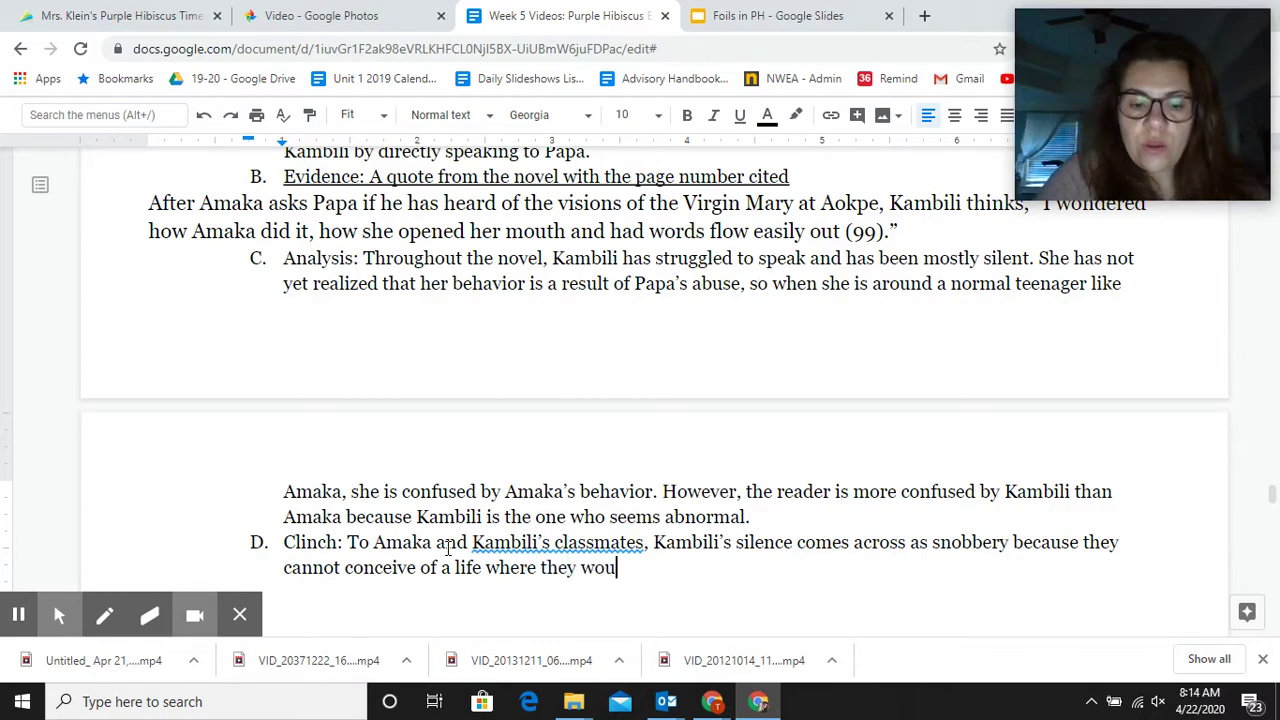
text(ld be abus)
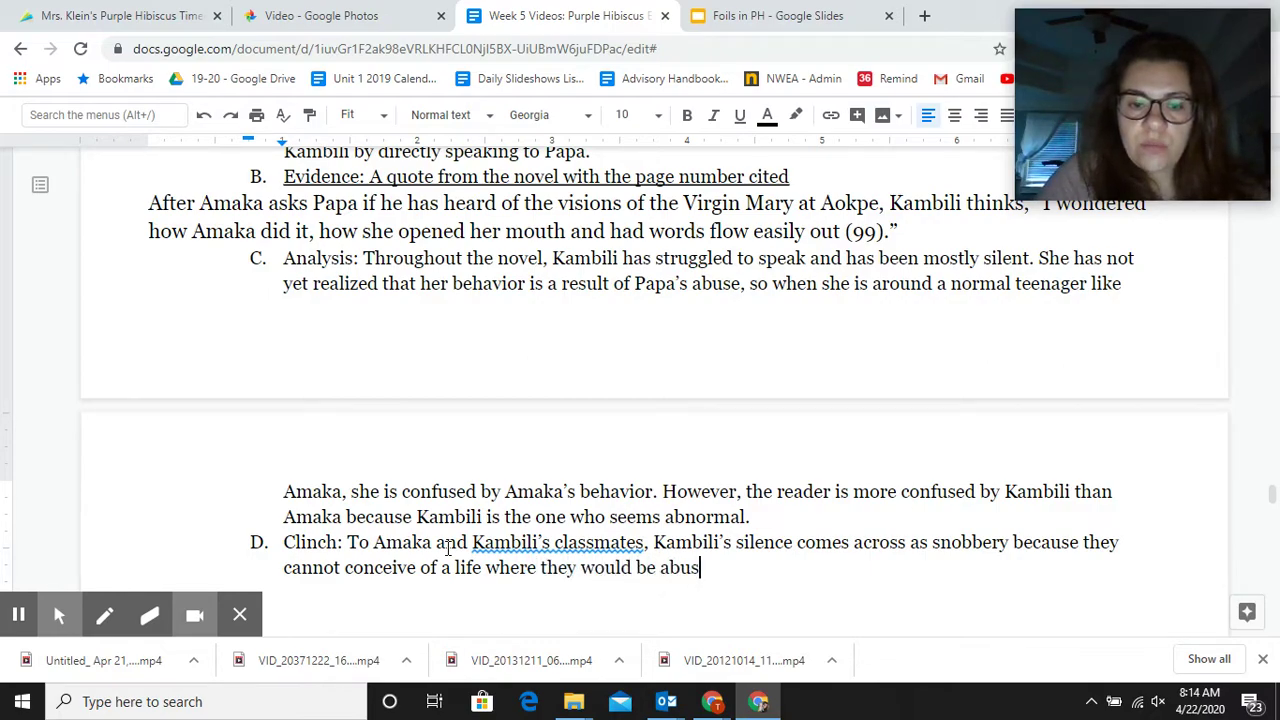
text(ed to the point where silence is theiir only chan)
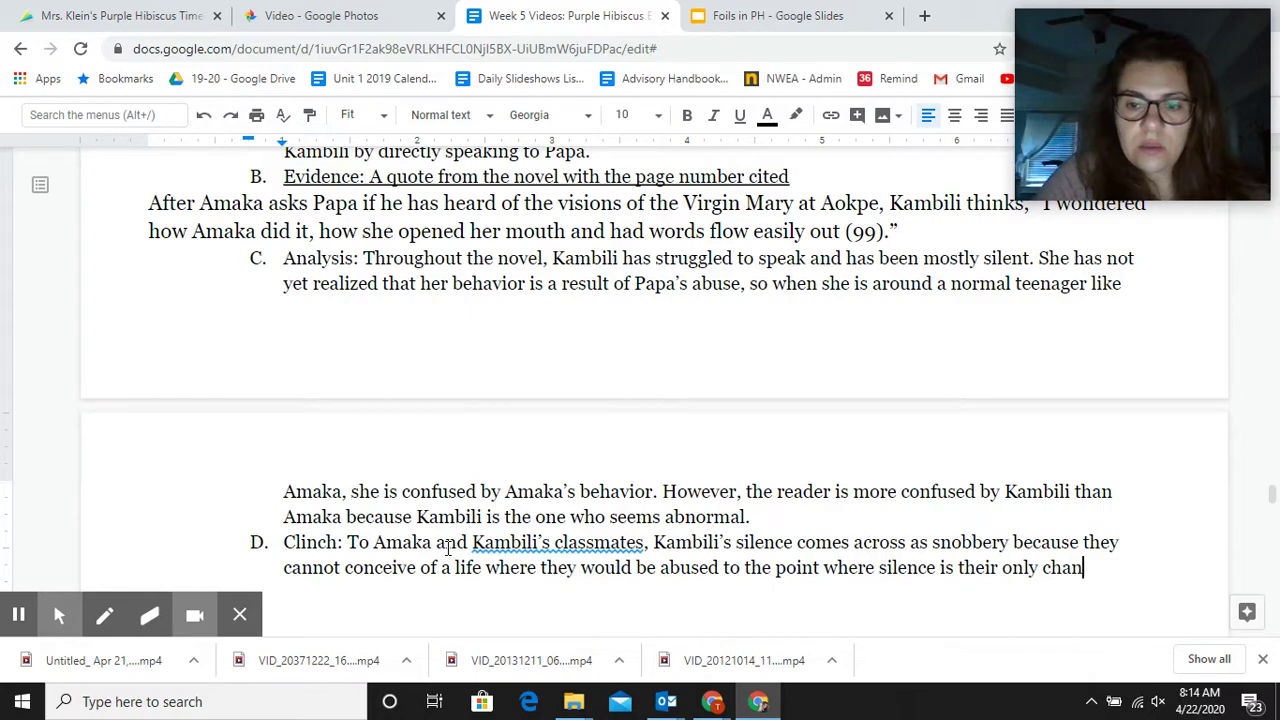
key(BackSpace)
key(BackSpace)
key(BackSpace)
key(BackSpace)
key(BackSpace)
key(BackSpace)
key(BackSpace)
key(BackSpace)
key(BackSpace)
key(BackSpace)
key(BackSpace)
key(BackSpace)
key(BackSpace)
key(BackSpace)
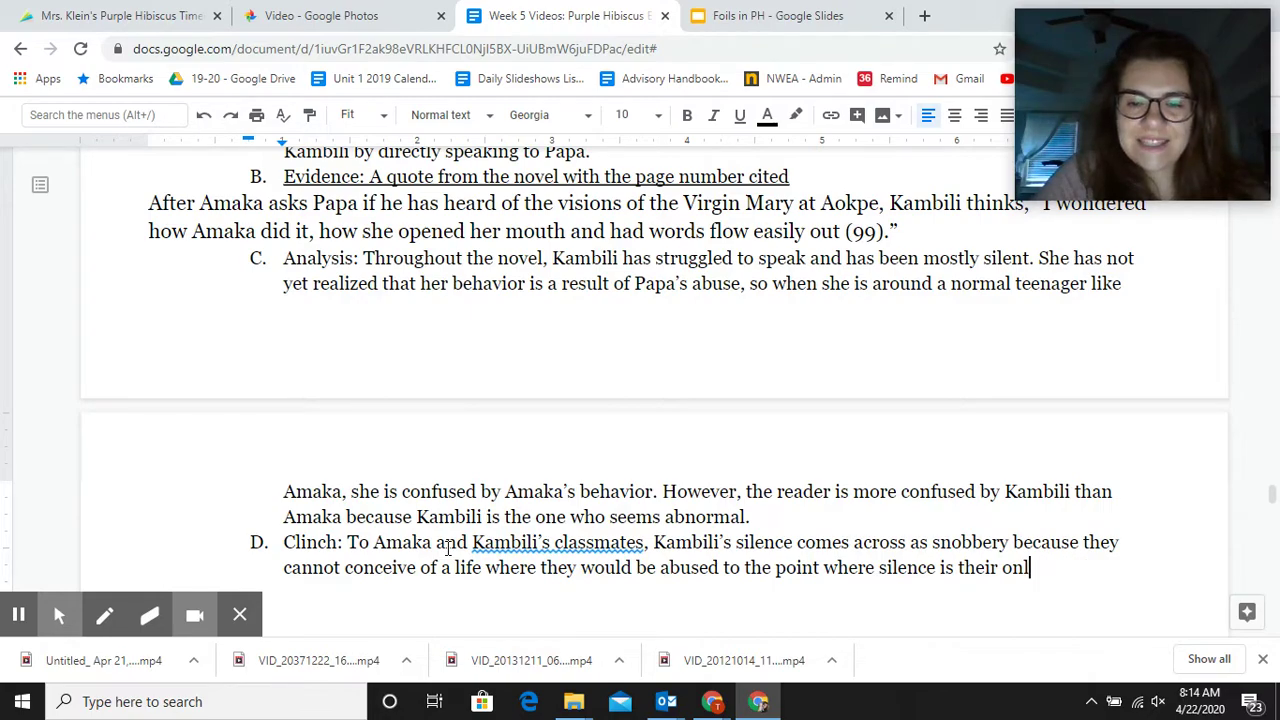
text(a survival )
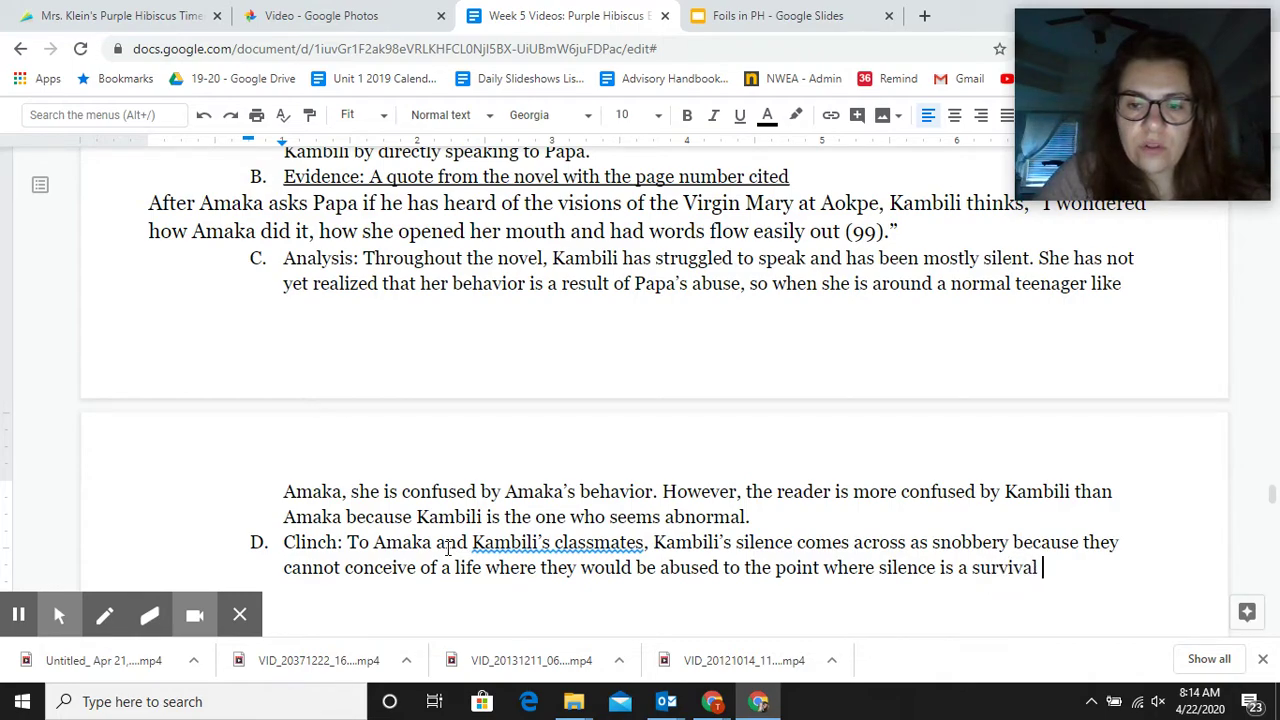
text(me)
key(BackSpace)
key(BackSpace)
key(BackSpace)
key(BackSpace)
key(BackSpace)
key(BackSpace)
key(BackSpace)
key(BackSpace)
key(BackSpace)
key(BackSpace)
text(tool for survival.)
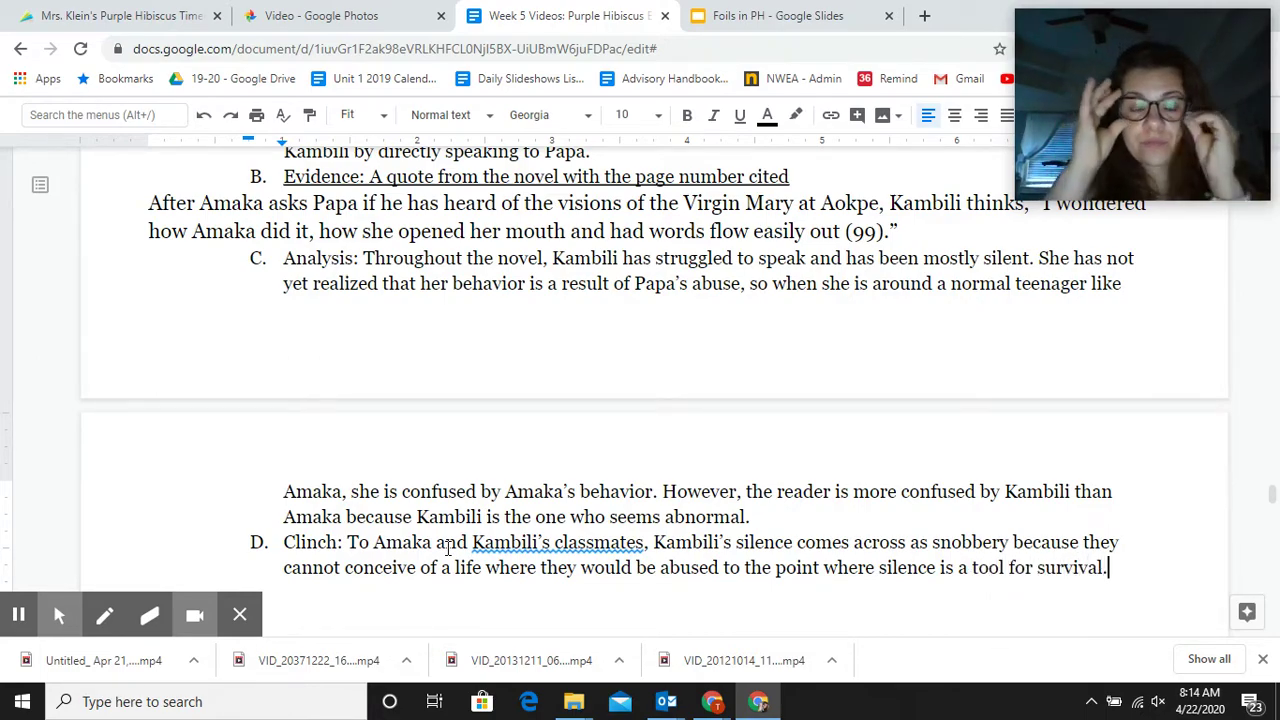
key(ctrl+Up)
key(ctrl+Up)
key(ctrl+Up)
key(ctrl+Up)
key(ctrl+Up)
key(ctrl+Up)
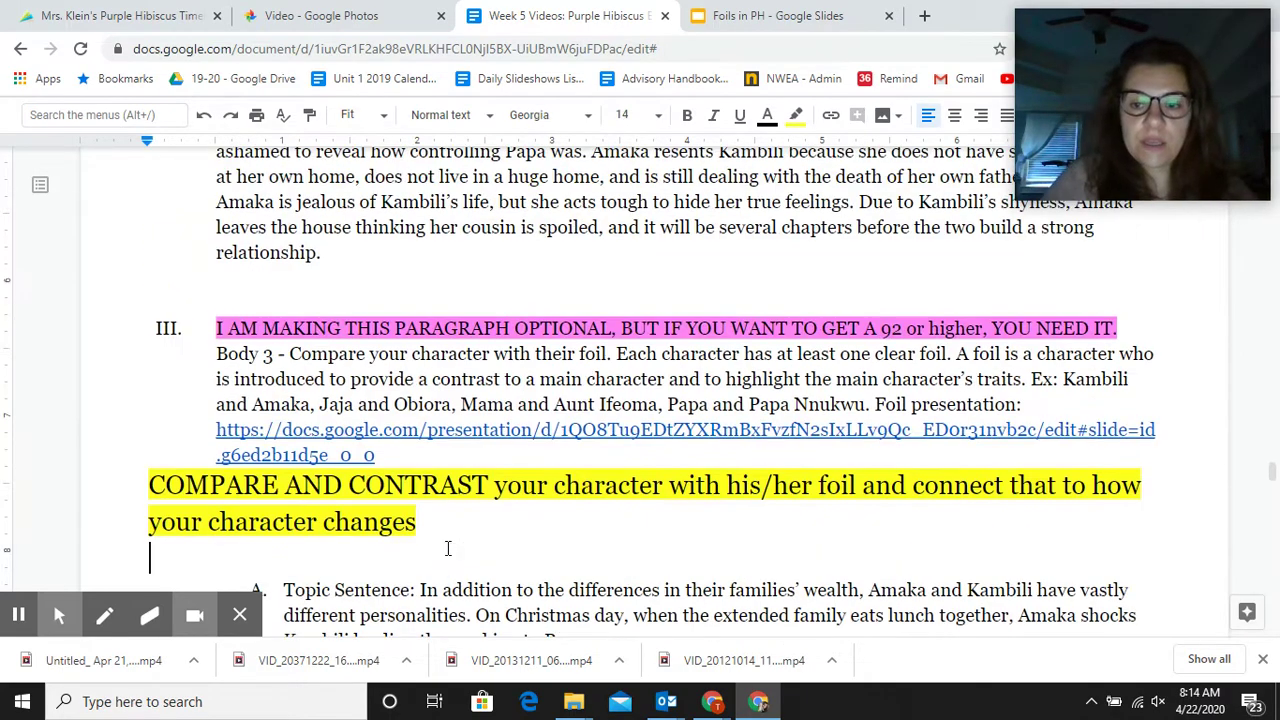
Copy the Topic Sentence through Clinch outline items and paste them below the outline.
key(Down)
key(Down)
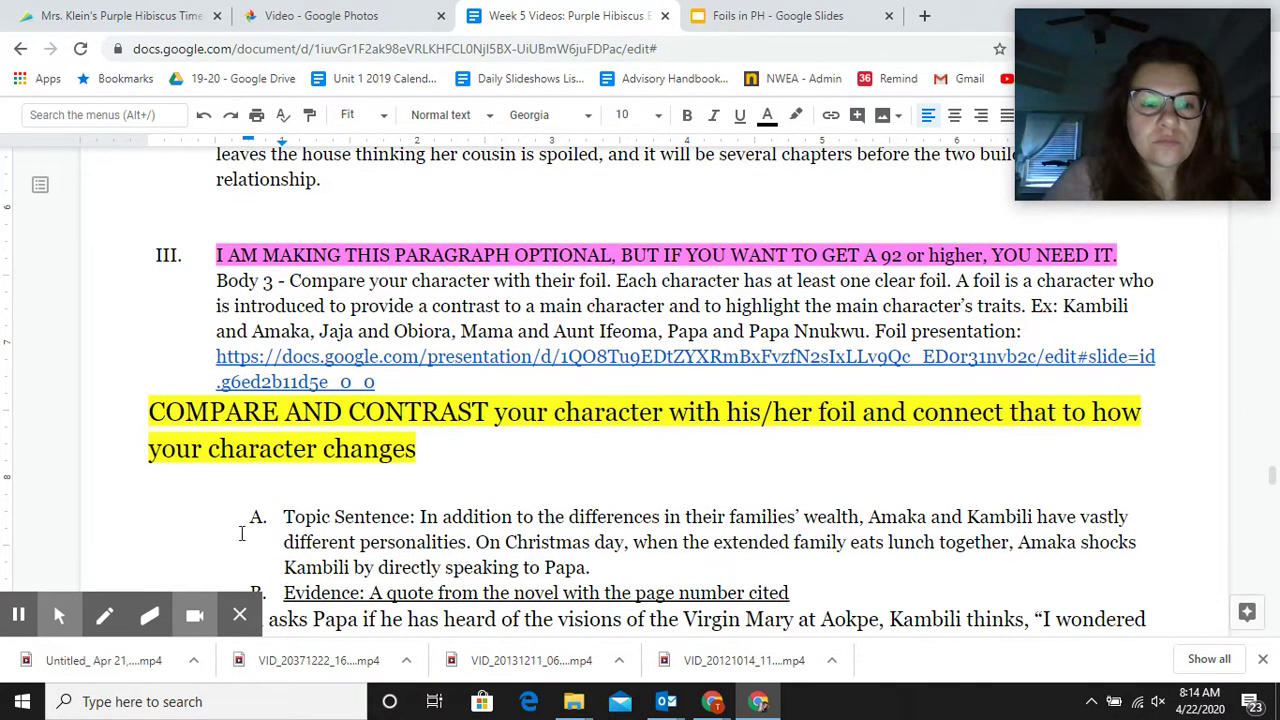
drag(281, 527, 1167, 551)
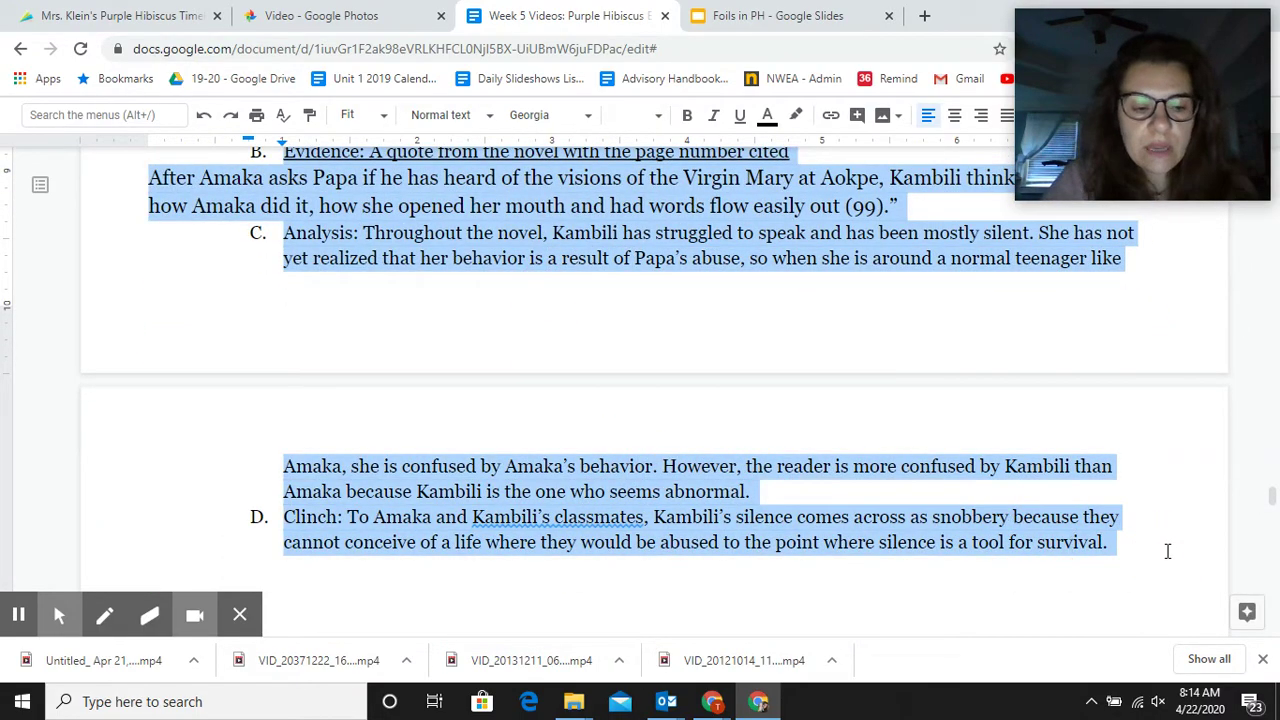
click(891, 586)
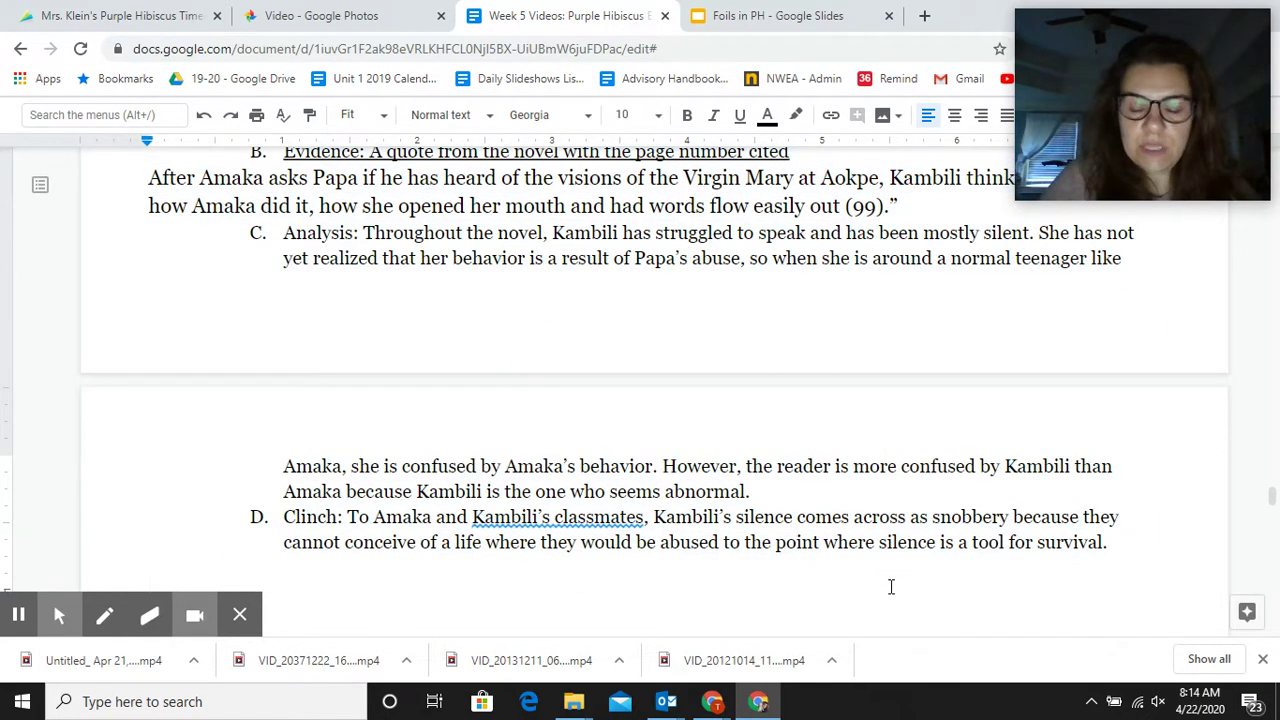
text(Topic Sentence: In addition to the differences in their families’ wealth, Amaka and Kambili have vastly different personalities. On Christmas day, when the extended family eats lunch together, Amaka shocks Kambili by directly speaking to Papa. Evidence: A quote from the novel with the page number cited After Amaka asks Papa if he has heard of the visions of the Virgin Mary at Aokpe, Kambili thinks, "I wondered how Amaka did it, how she opened her mouth and had words flow easily out (99)." Analysis: Throughout the novel, Kambili has struggled to speak and has been mostly silent. She has not yet realized that her behavior is a result of Papa’s abuse, so when she is around a normal teenager like Amaka, she is confused by Amaka’s behavior. However, the reader is more confused by Kambili than Amaka because Kambili is the one who seems abnormal. Clinch: To Amaka and Kambili’s classmates, Kambili’s silence comes across as snobbery because they cannot conceive of a life where they would be abused to the point where silence is a tool for survival.)
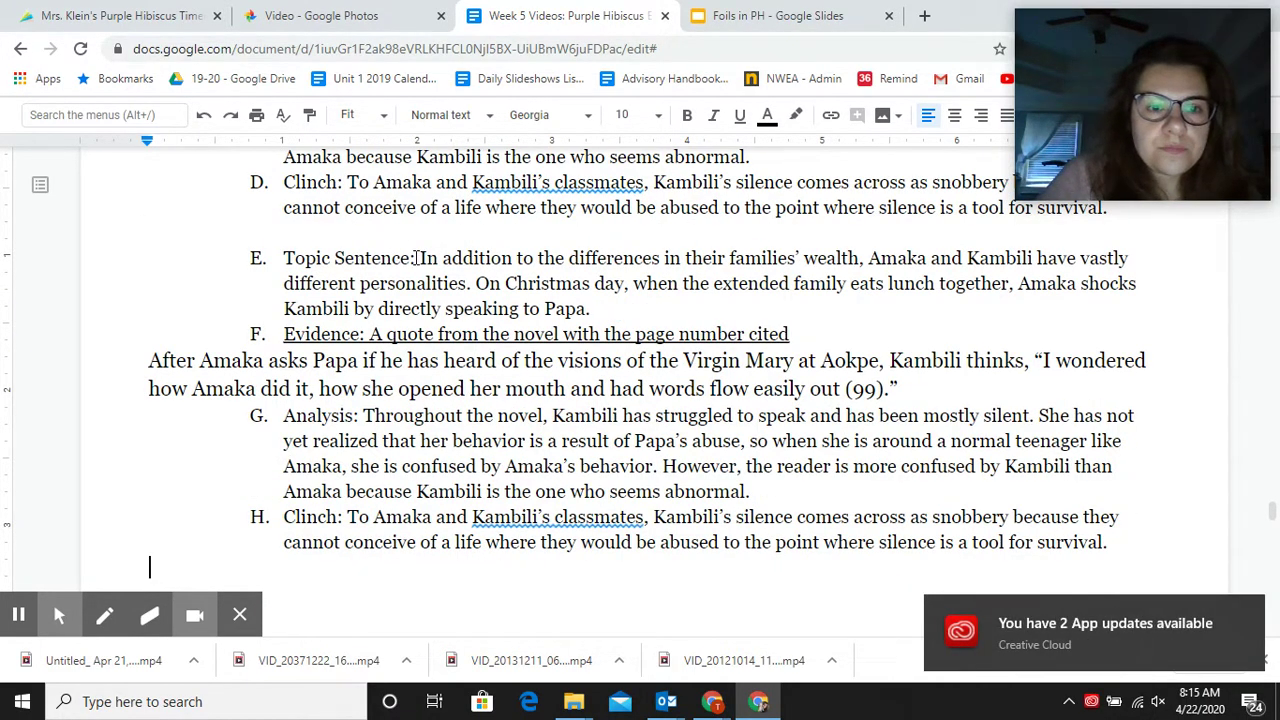
Delete the Topic Sentence label, indent the first line, and remove the Evidence label line.
drag(416, 258, 245, 258)
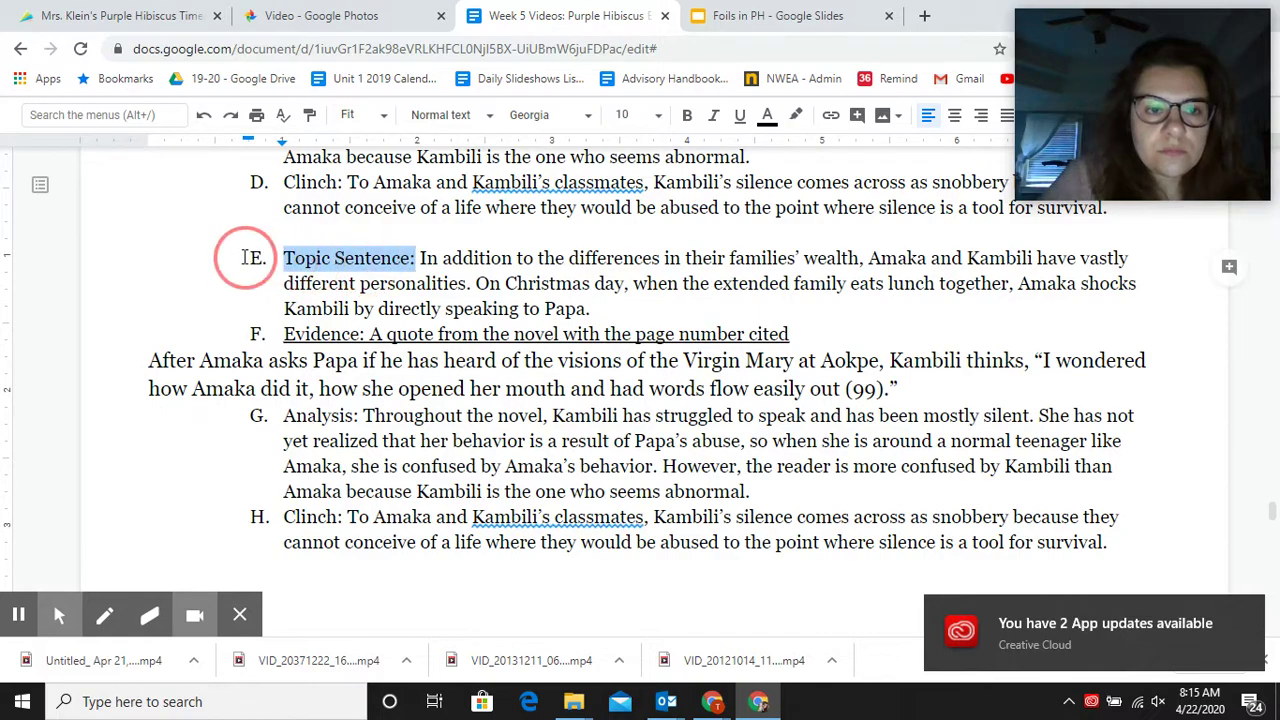
key(BackSpace)
key(BackSpace)
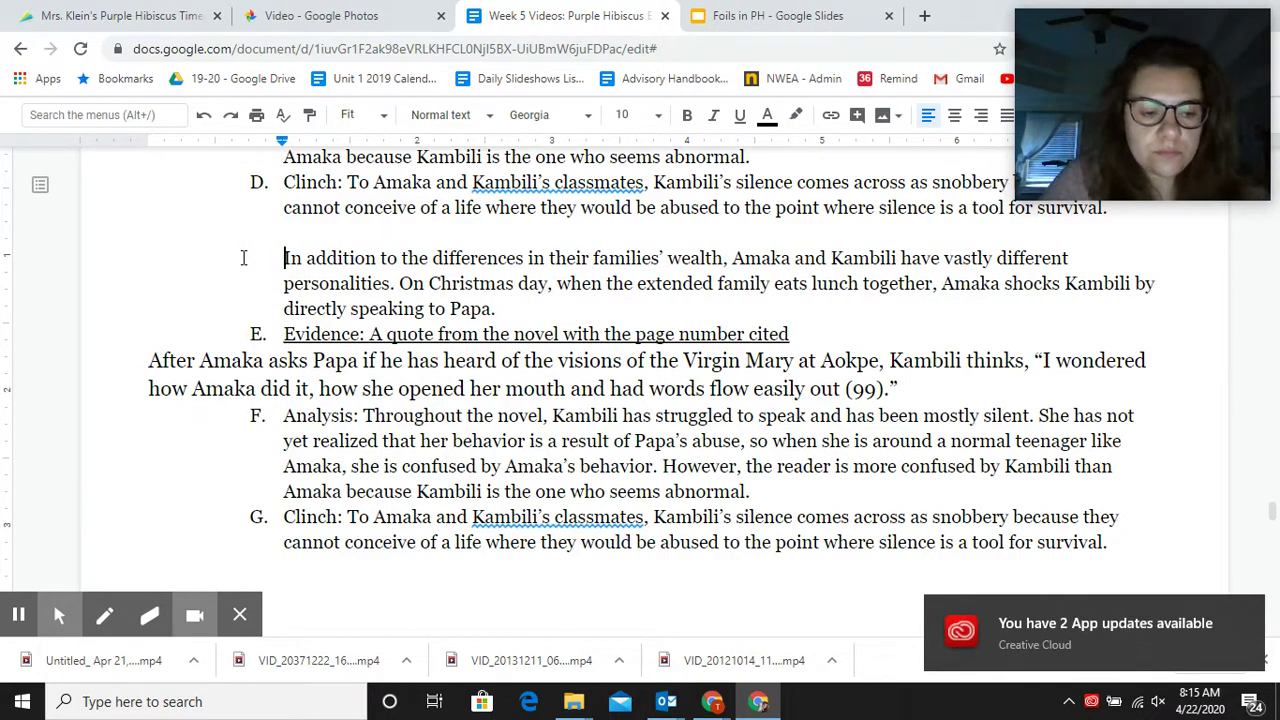
key(Tab)
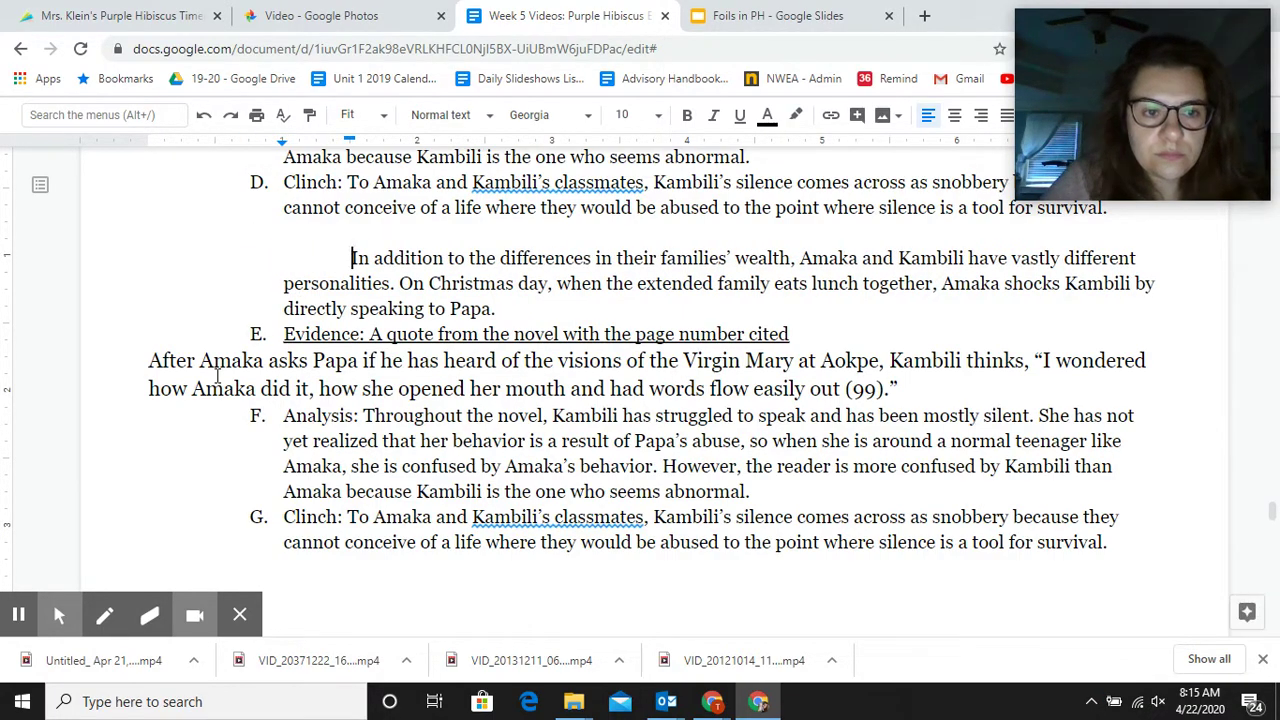
drag(152, 360, 519, 318)
key(BackSpace)
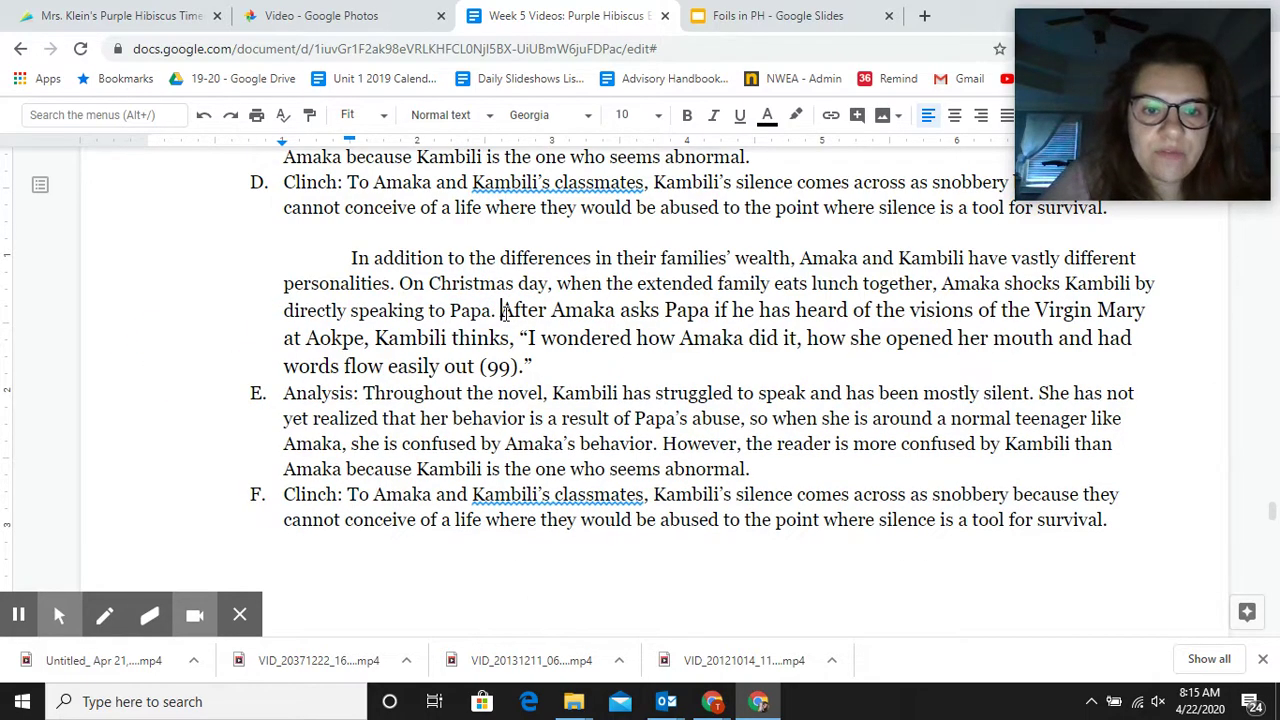
Strip the Analysis and Clinch labels and markers, joining their sentences into the paragraph.
drag(361, 393, 257, 394)
key(BackSpace)
key(BackSpace)
key(BackSpace)
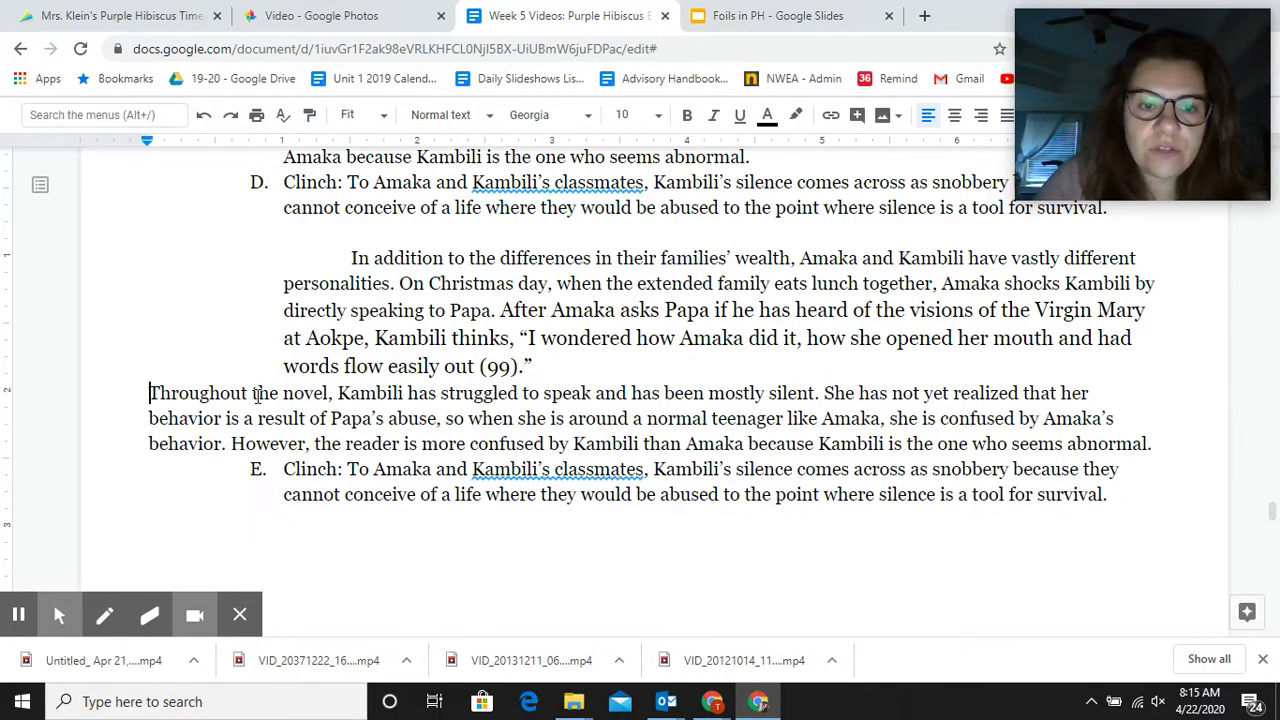
key(BackSpace)
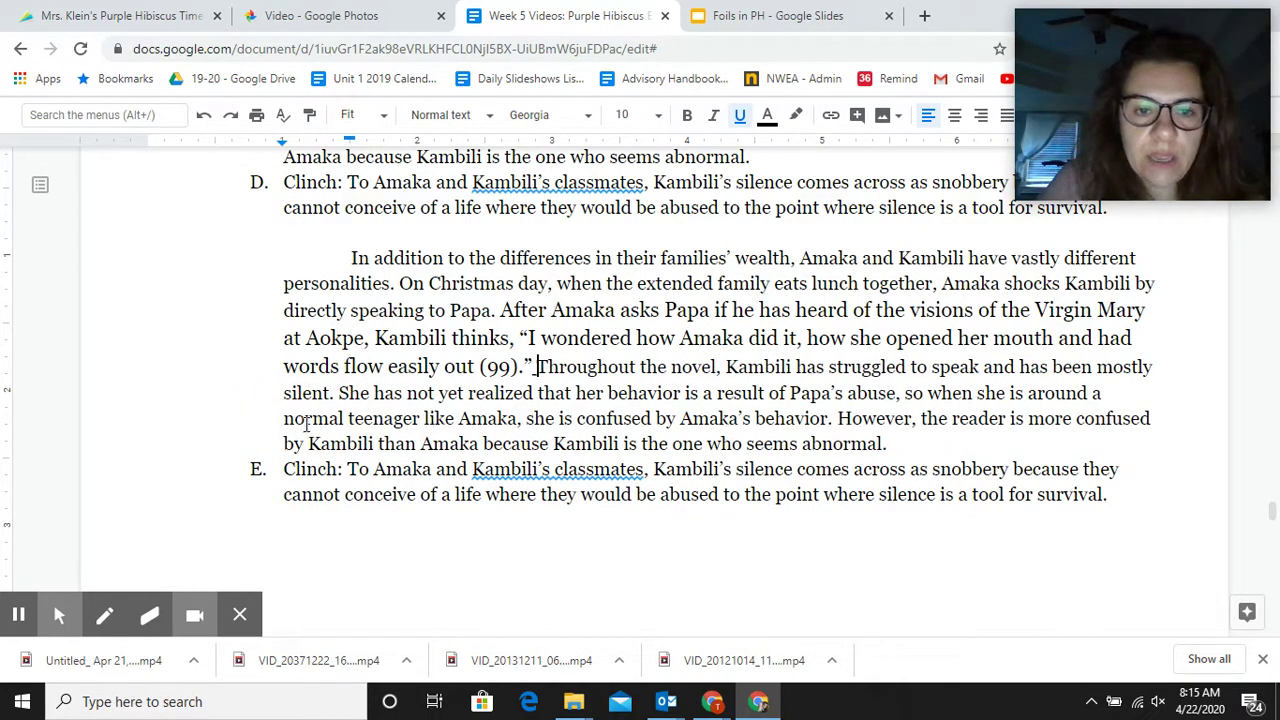
key(BackSpace)
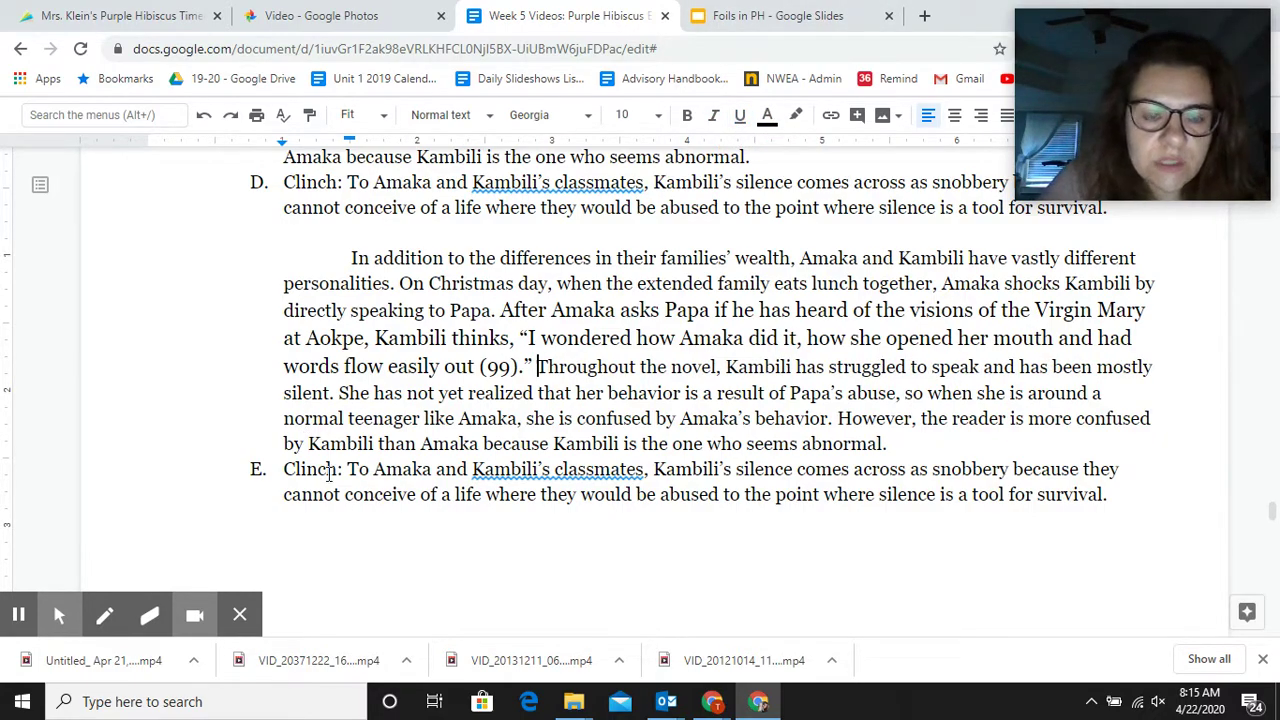
drag(342, 478, 257, 478)
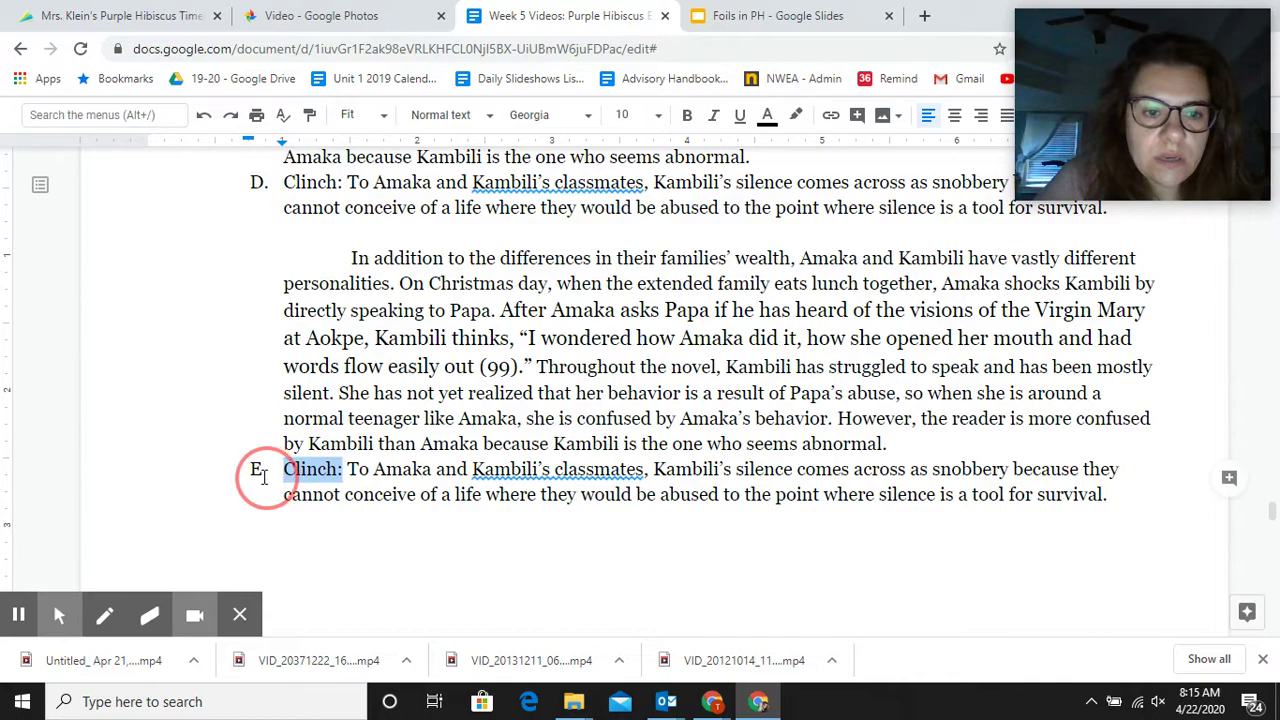
key(BackSpace)
key(BackSpace)
key(BackSpace)
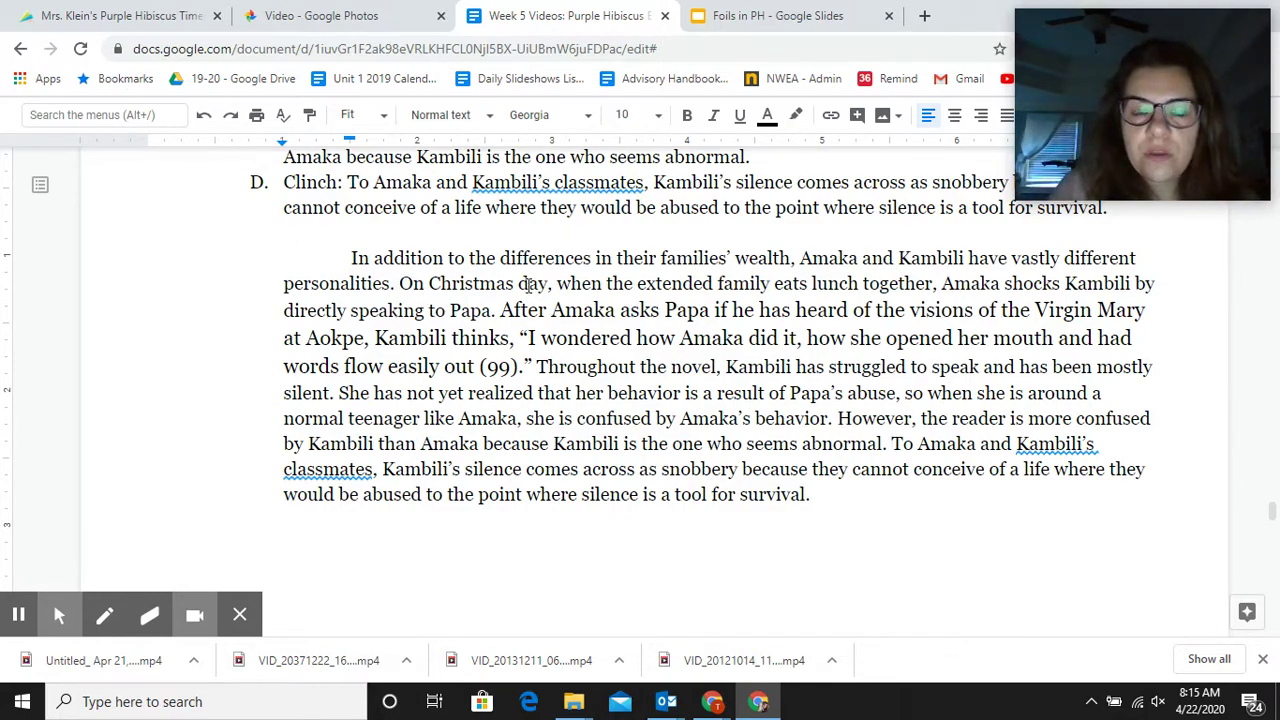
Look up the word 'wealth' with the Define option from its context menu.
click(783, 258)
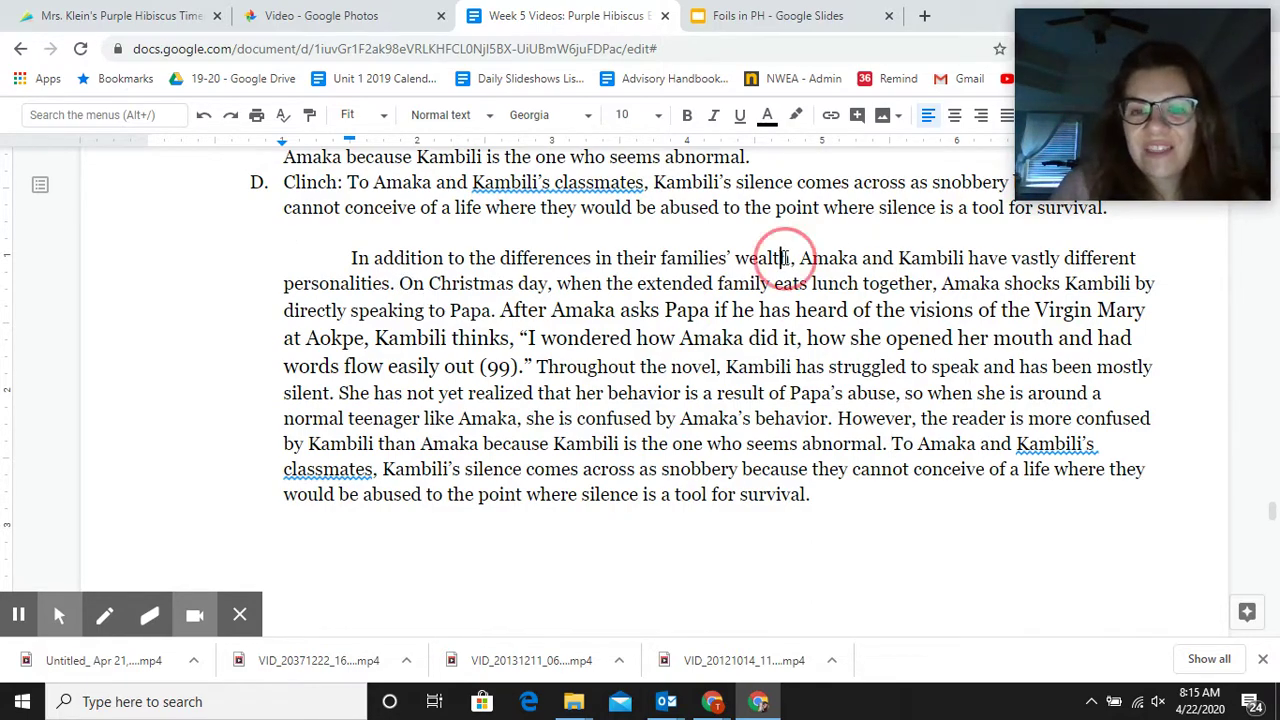
right_click(784, 260)
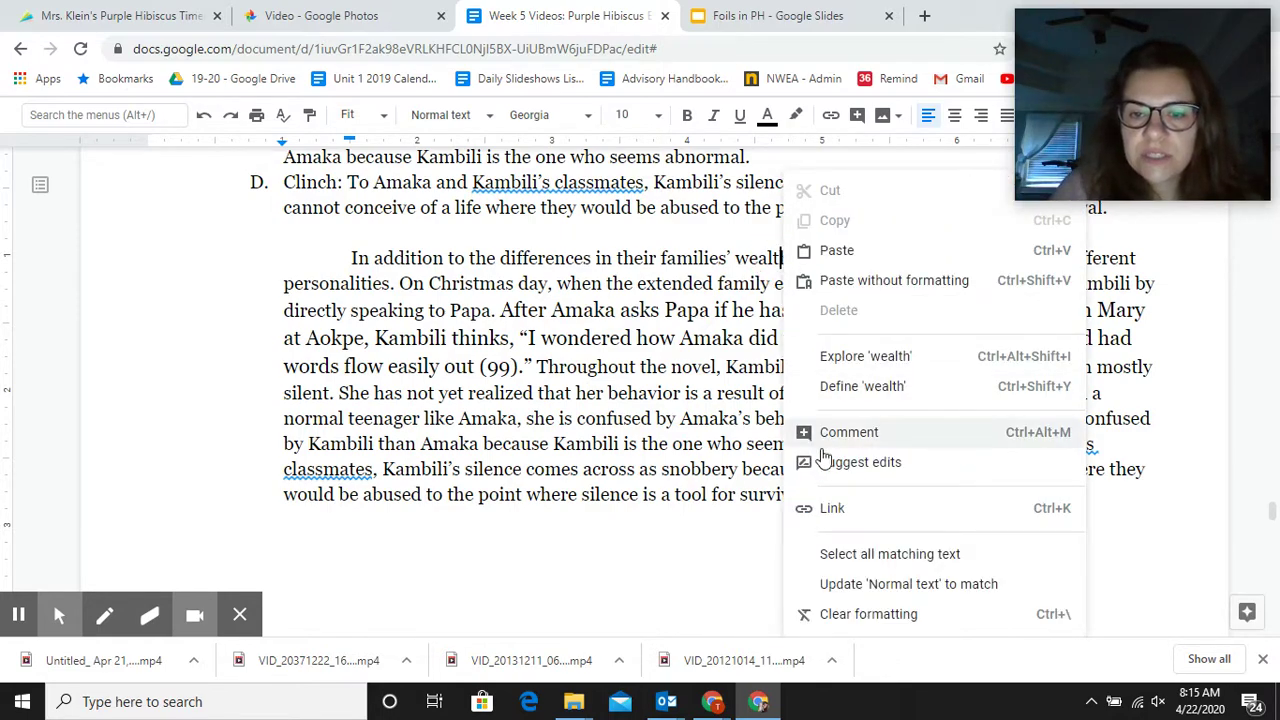
click(858, 383)
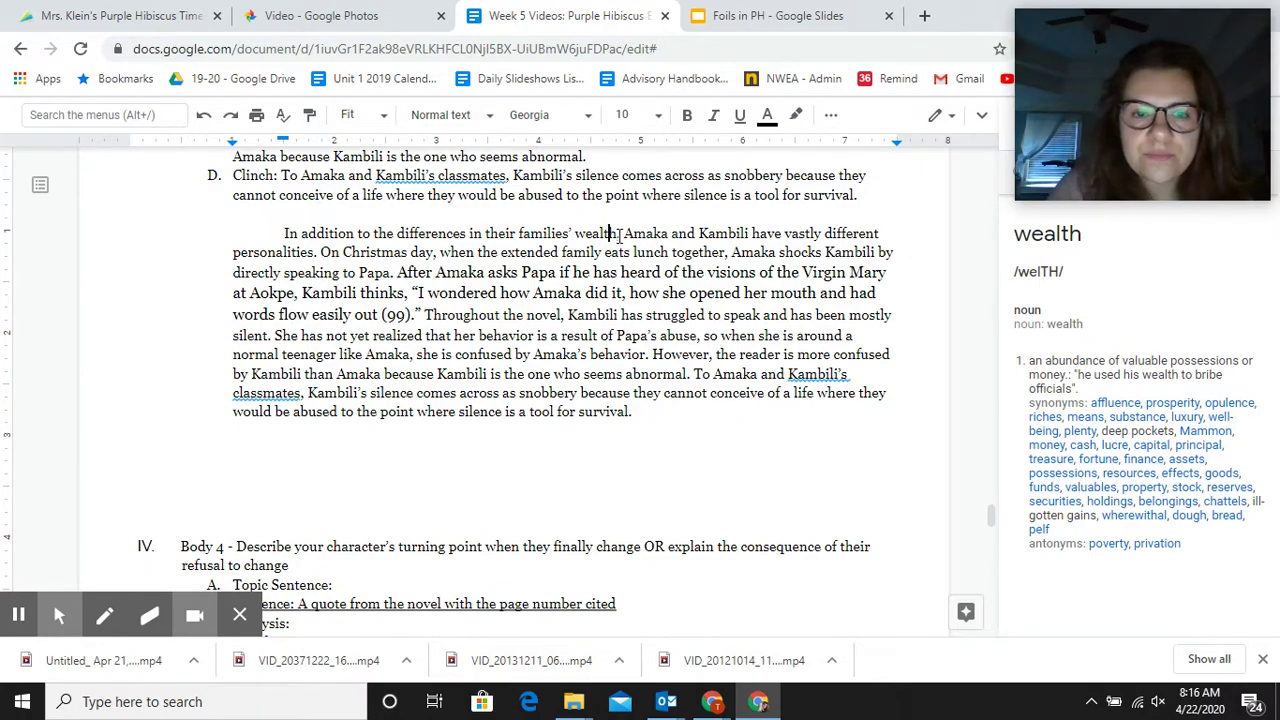
Replace 'wealth' with 'finances and possessions,' and close the dictionary panel.
click(618, 234)
key(BackSpace)
key(BackSpace)
key(BackSpace)
key(BackSpace)
key(BackSpace)
key(BackSpace)
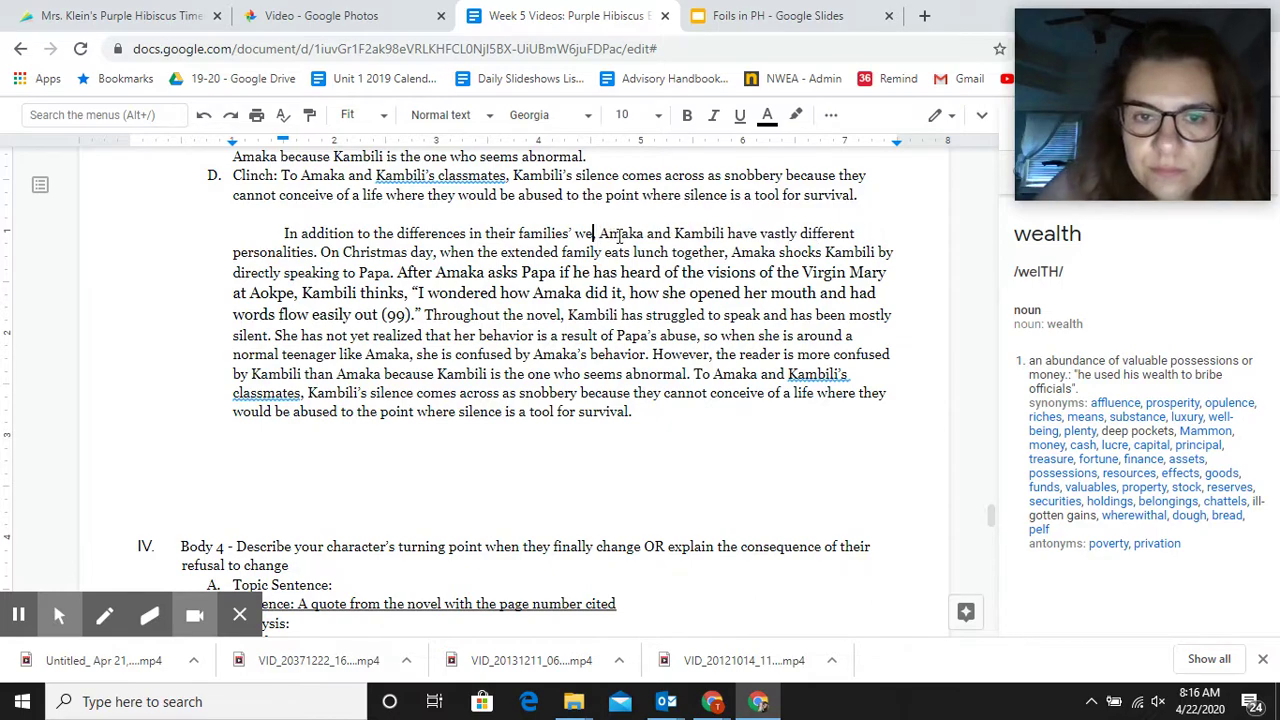
text(finance)
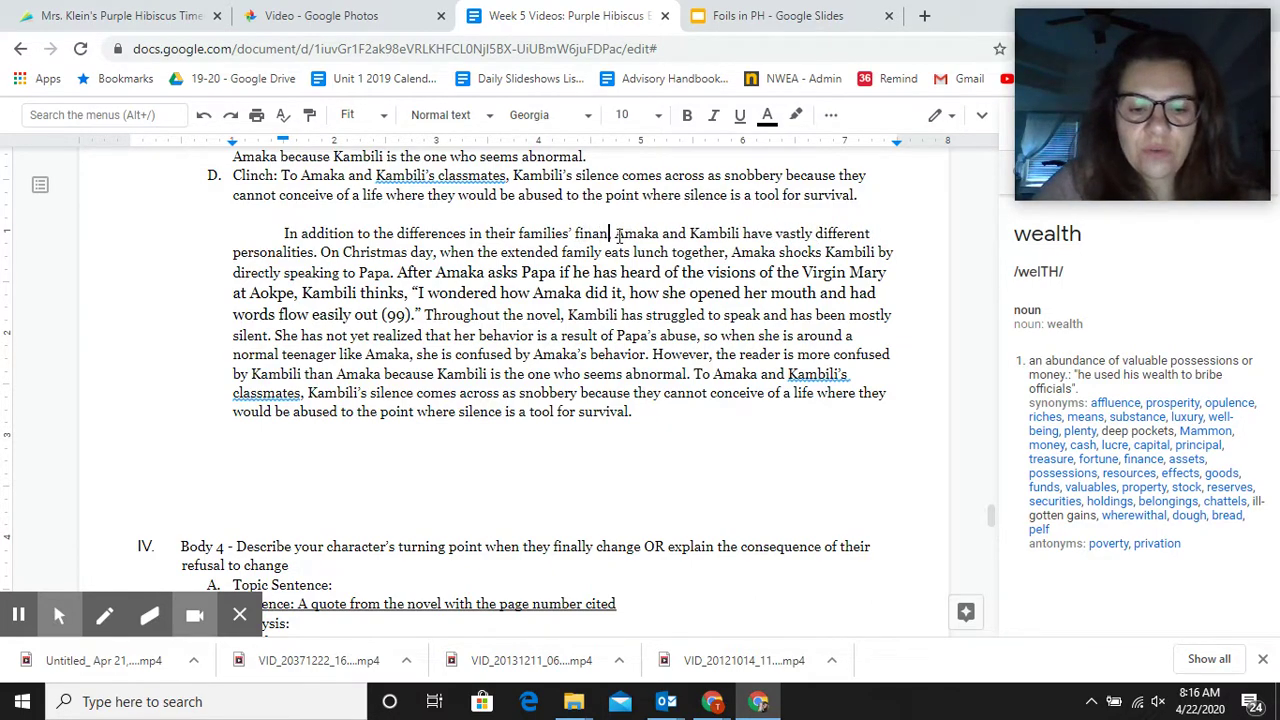
text(s and posse)
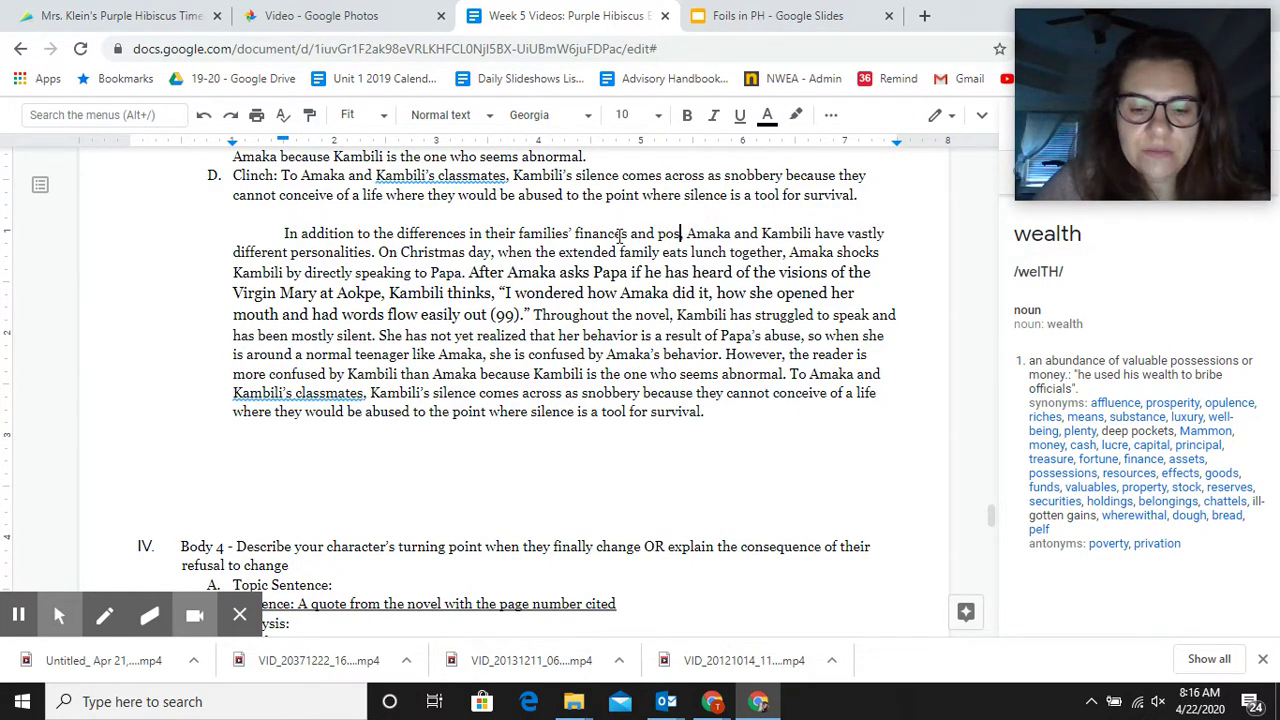
text(ssions)
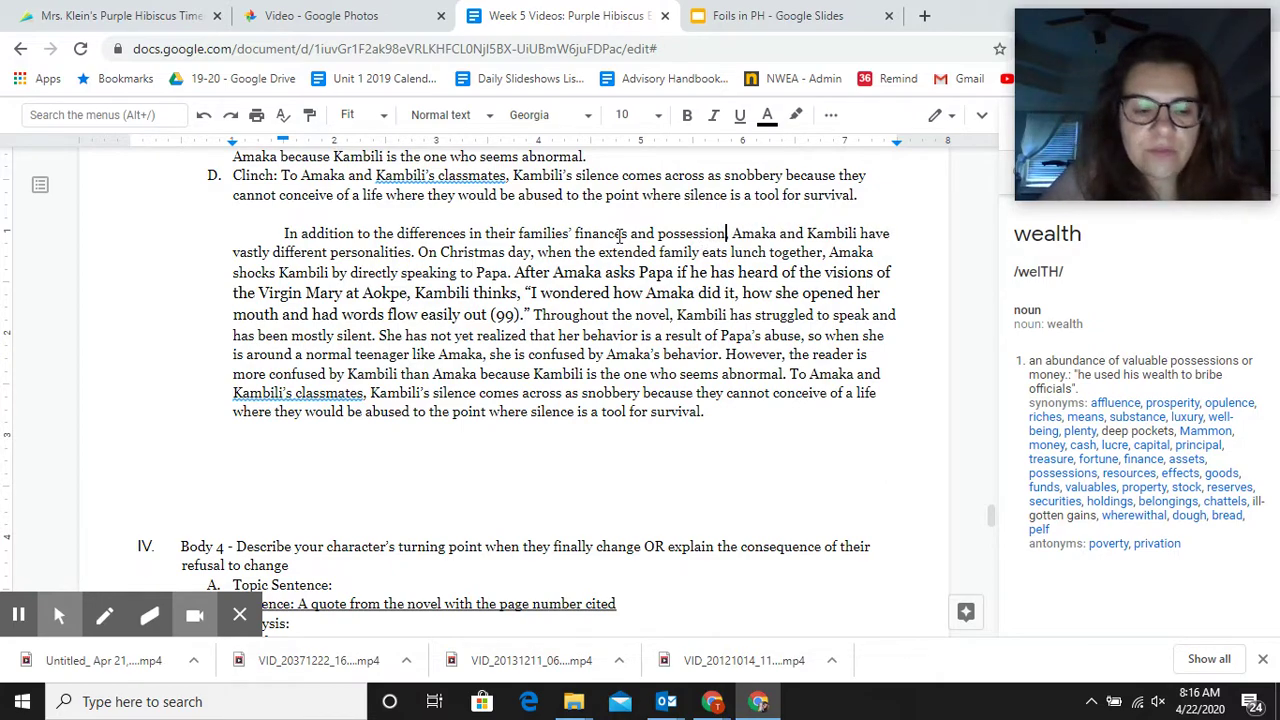
text(,)
drag(1068, 82, 955, 45)
click(1254, 123)
drag(935, 94, 1156, 85)
click(499, 272)
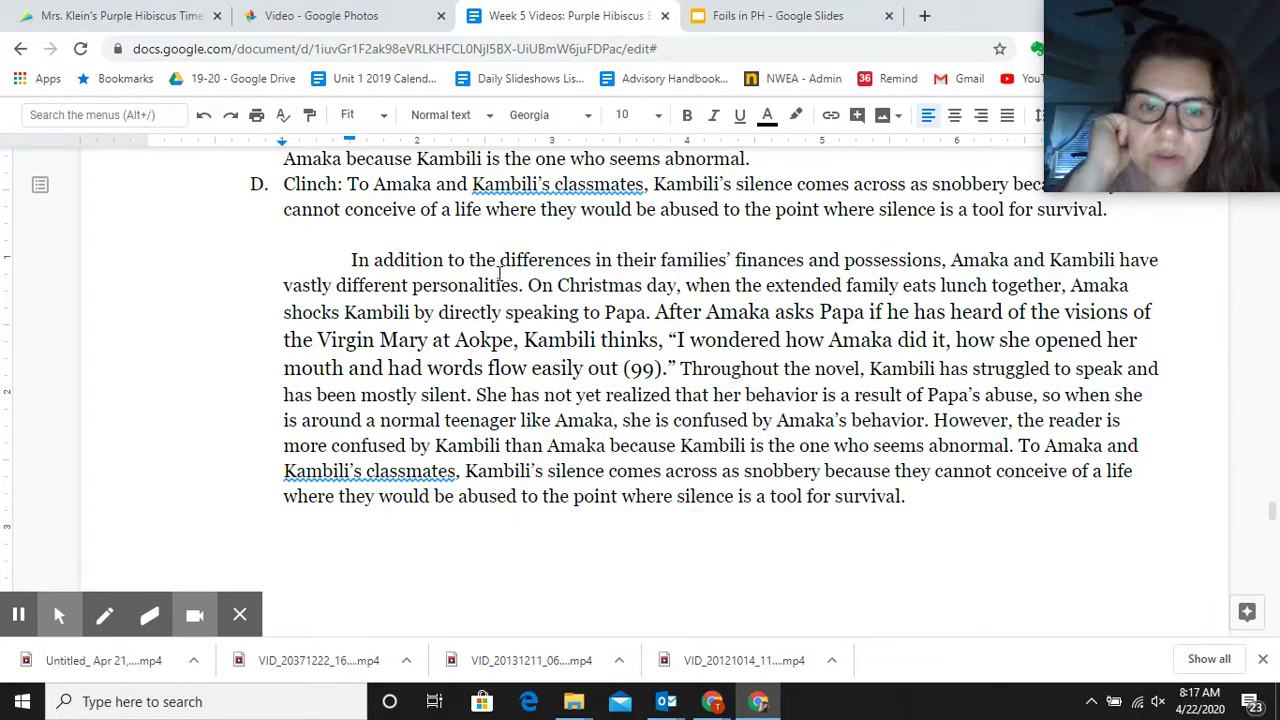
Change 'normal' to 'well-adjusted' and delete the redundant 'than Amaka'.
drag(440, 421, 384, 423)
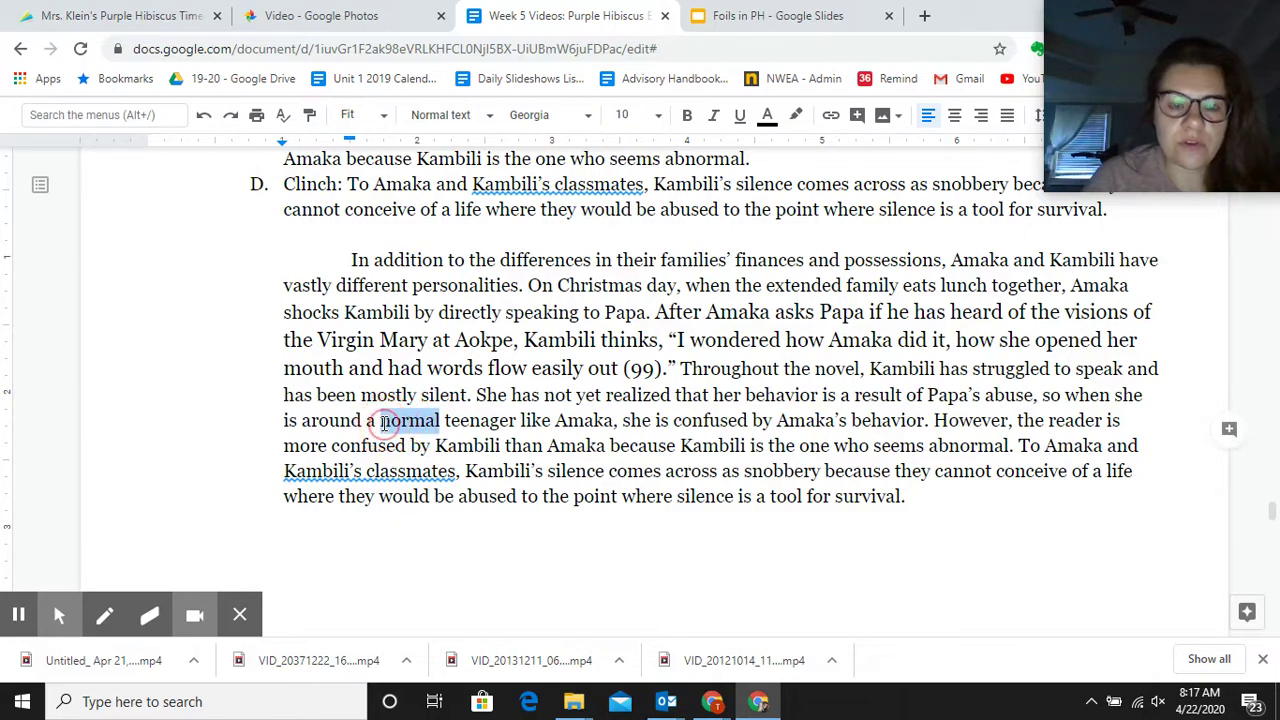
text(wel)
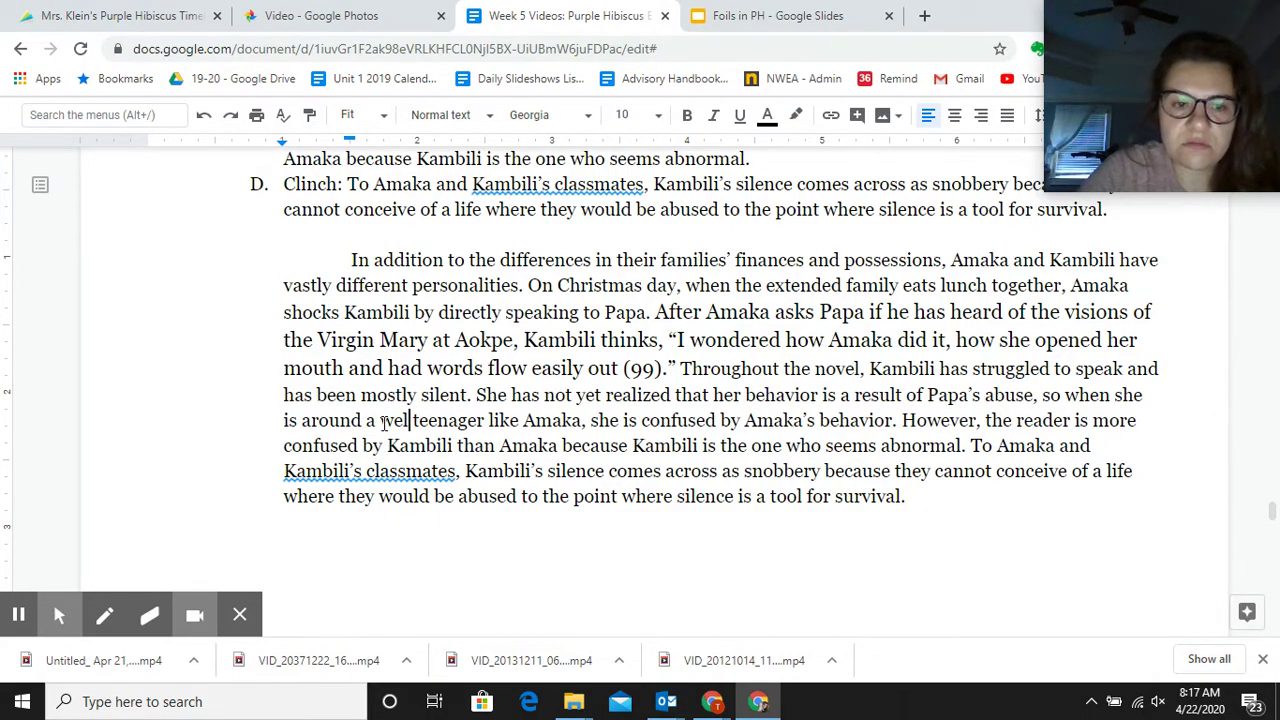
text(l-adjusted)
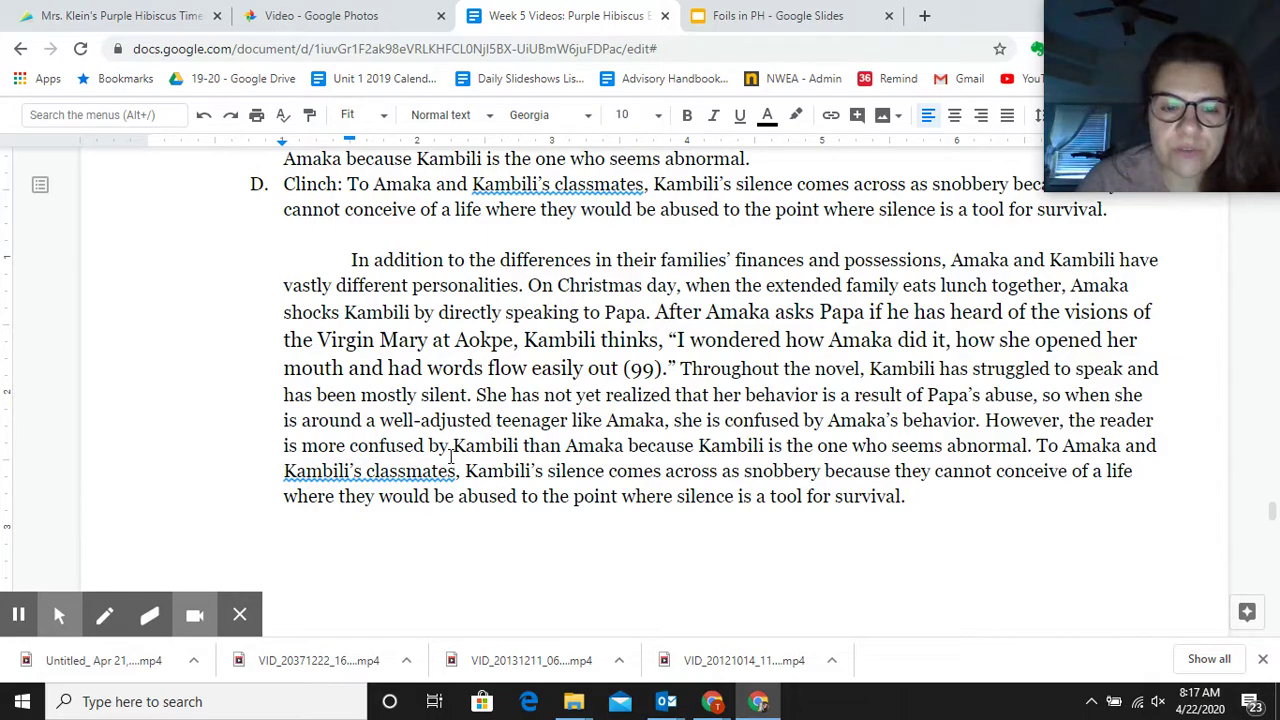
click(628, 446)
drag(628, 446, 524, 452)
key(BackSpace)
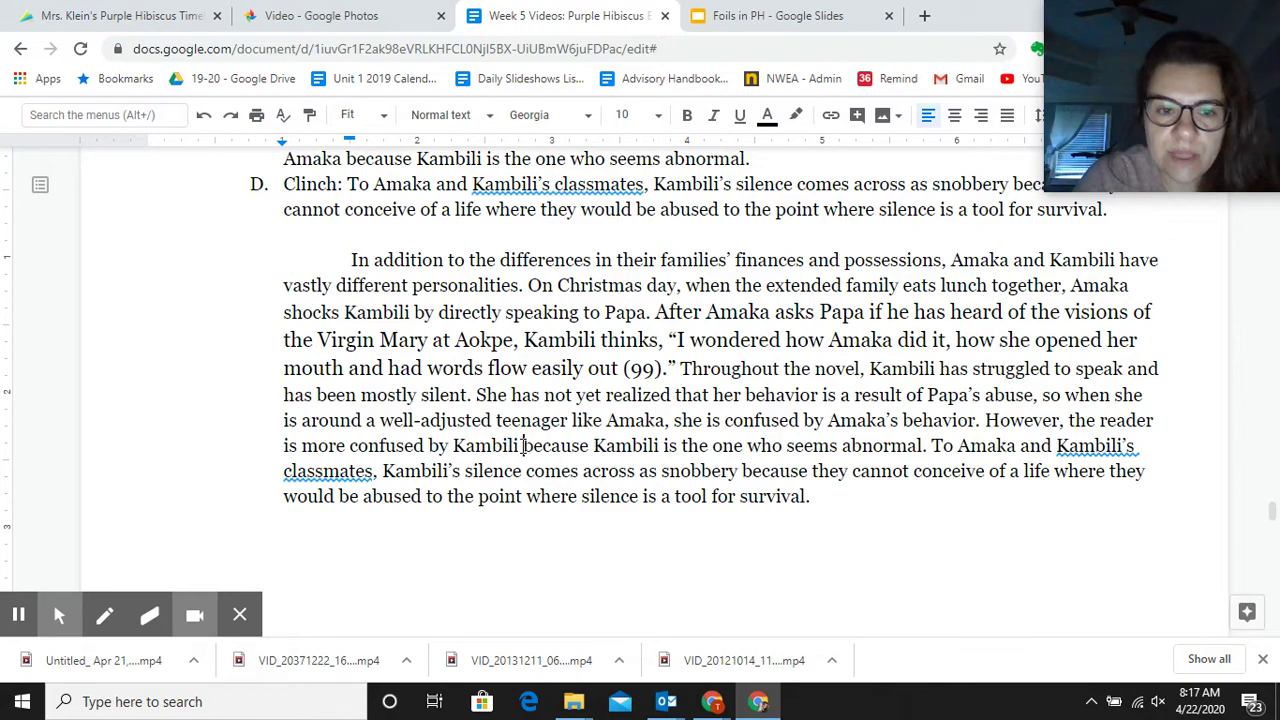
Replace 'Kambili is the one who' with 'she' and end the sentence after 'abnormal'.
drag(596, 447, 782, 446)
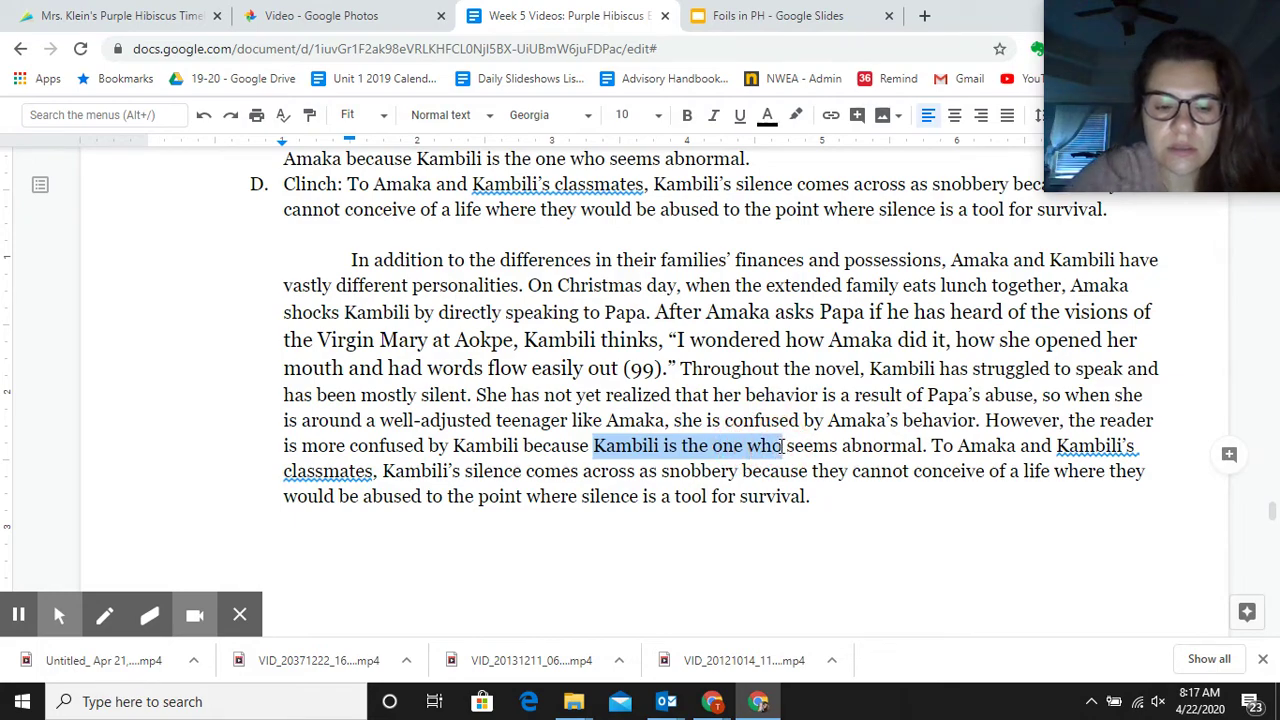
text(she)
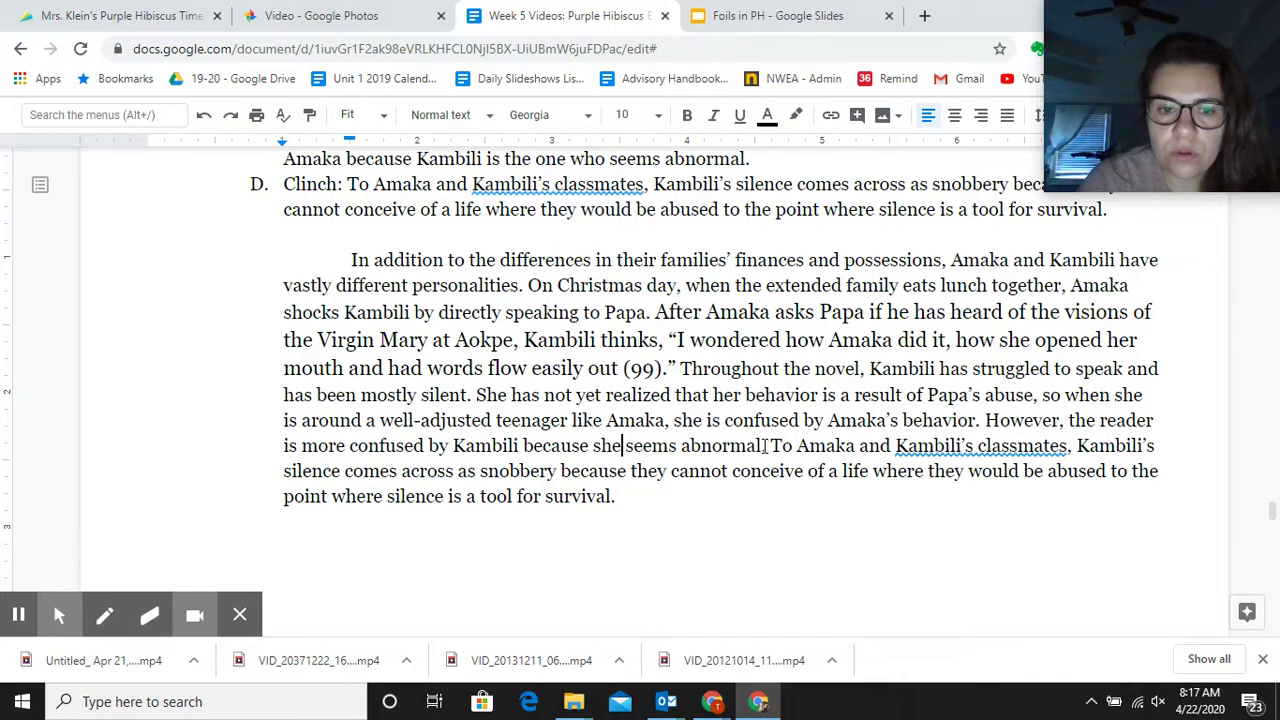
click(758, 446)
text(.)
Drop the classmates opener, change 'they' to 'most people', and start 'By the end of the novel'.
drag(1079, 446, 770, 448)
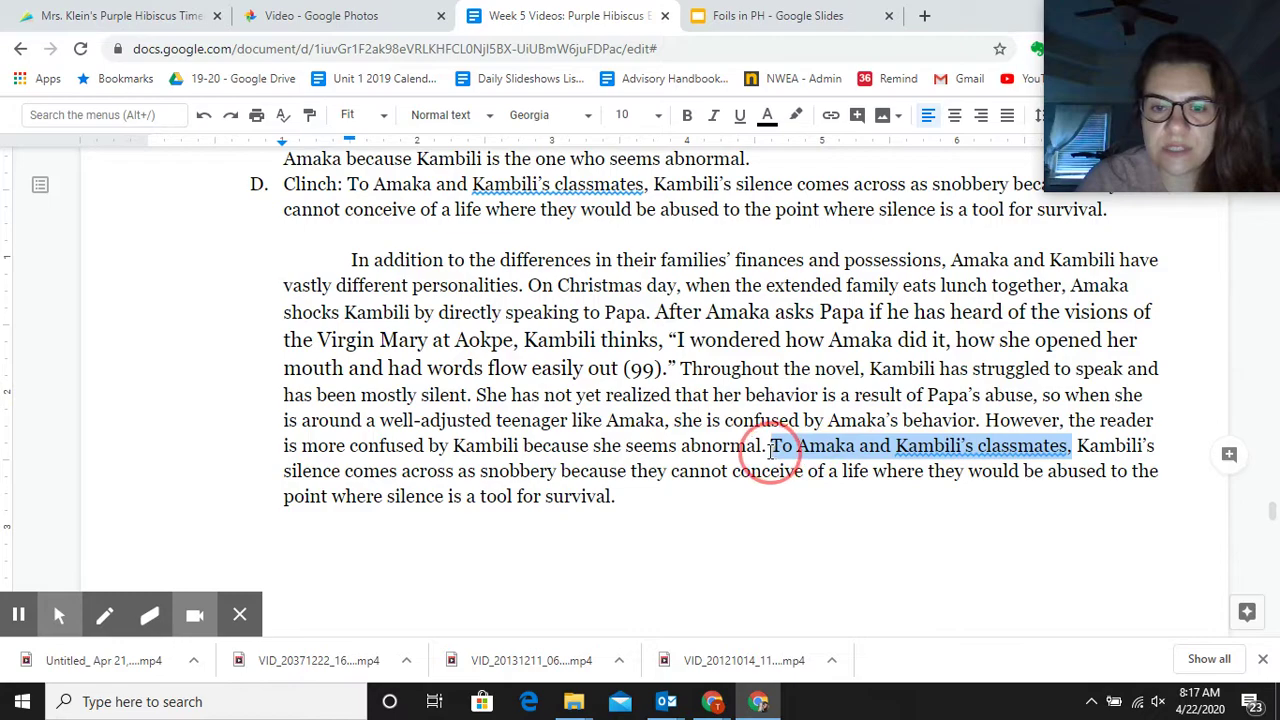
key(BackSpace)
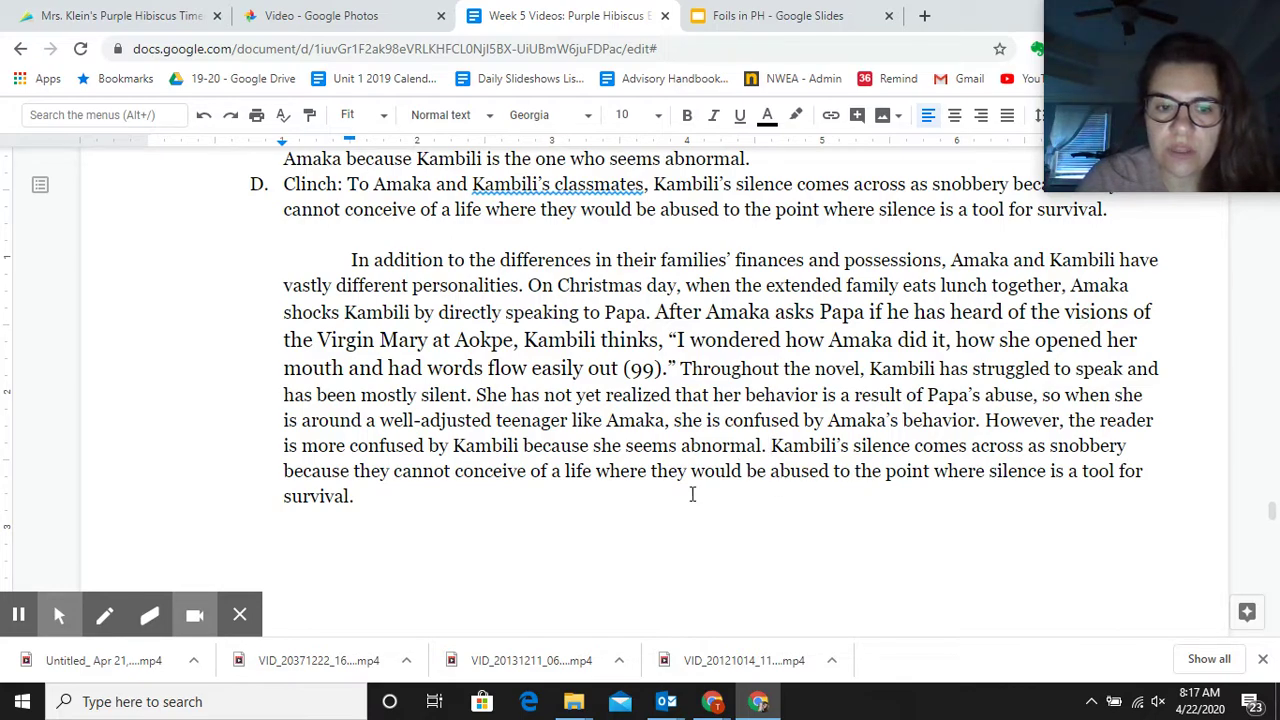
drag(386, 472, 356, 470)
text(most peopl)
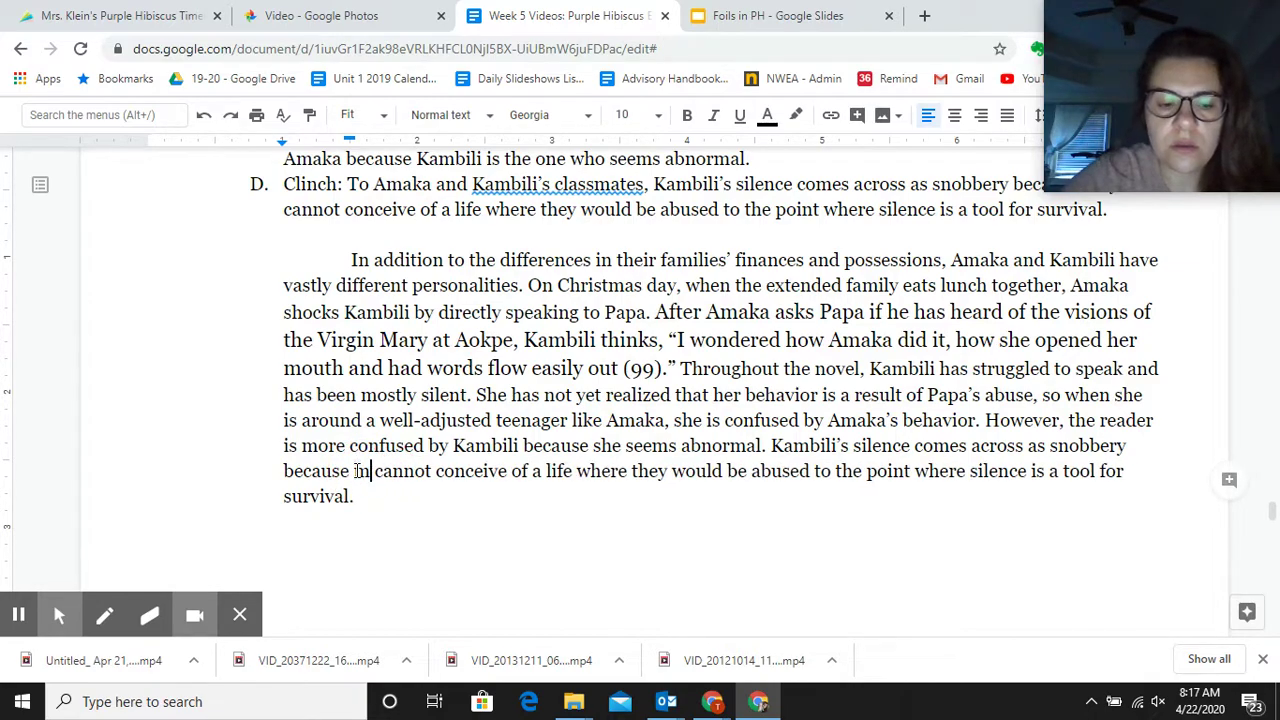
text(e)
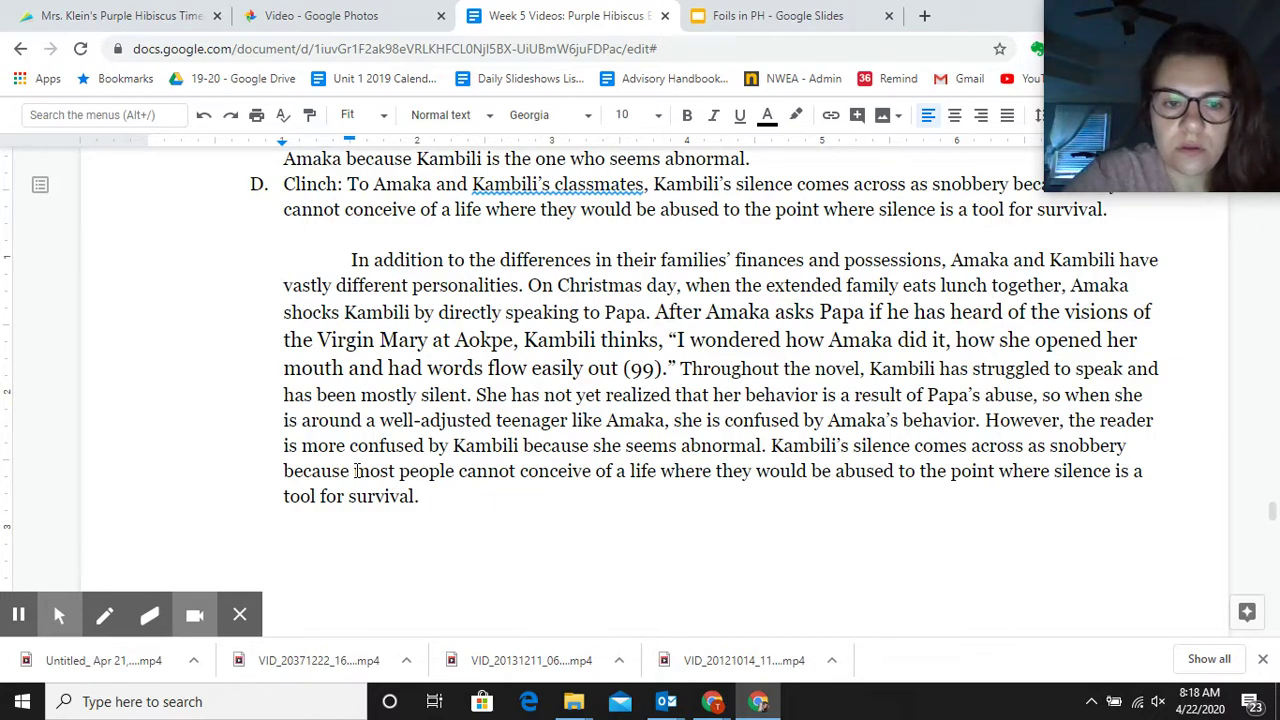
text(By the e)
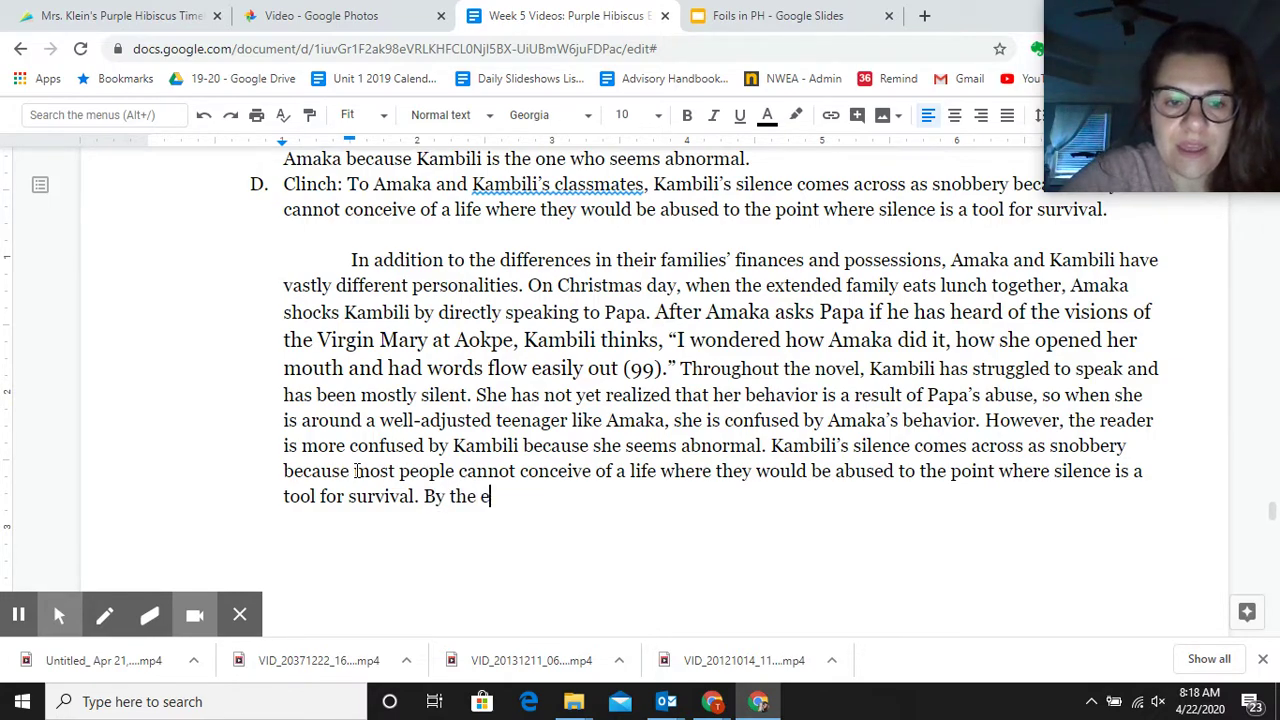
text(nd of the no)
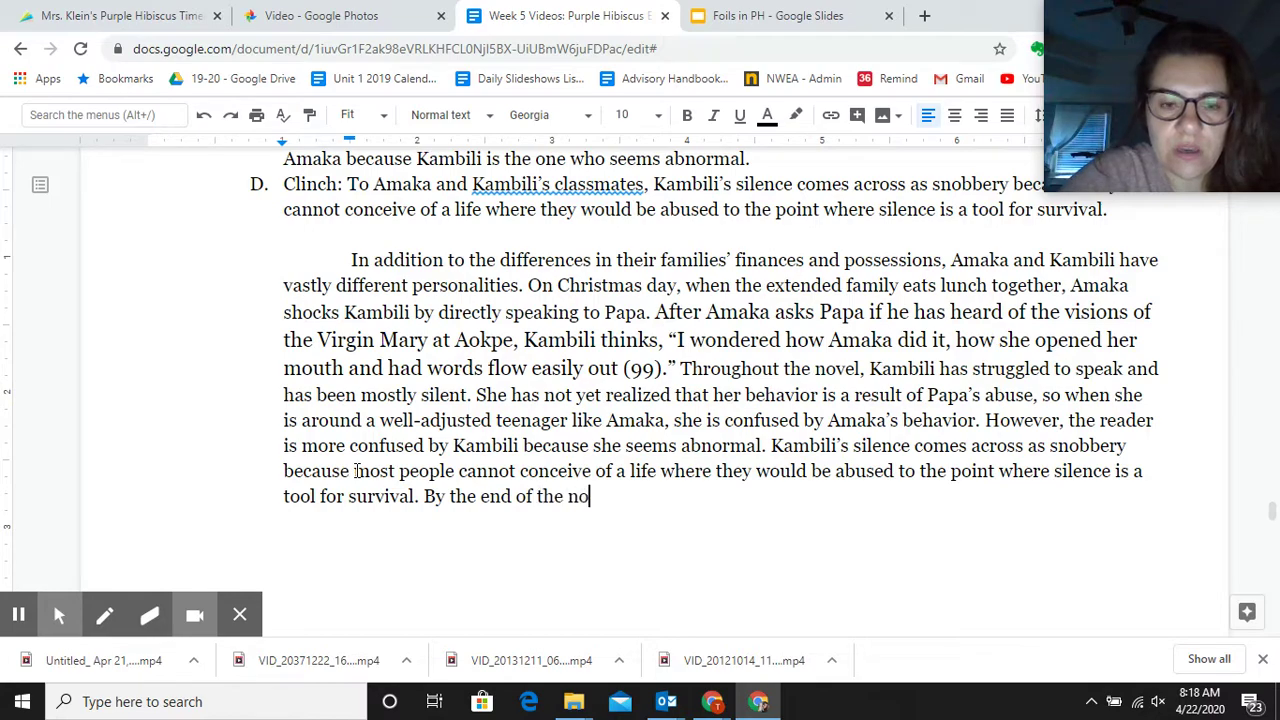
text(vel, )
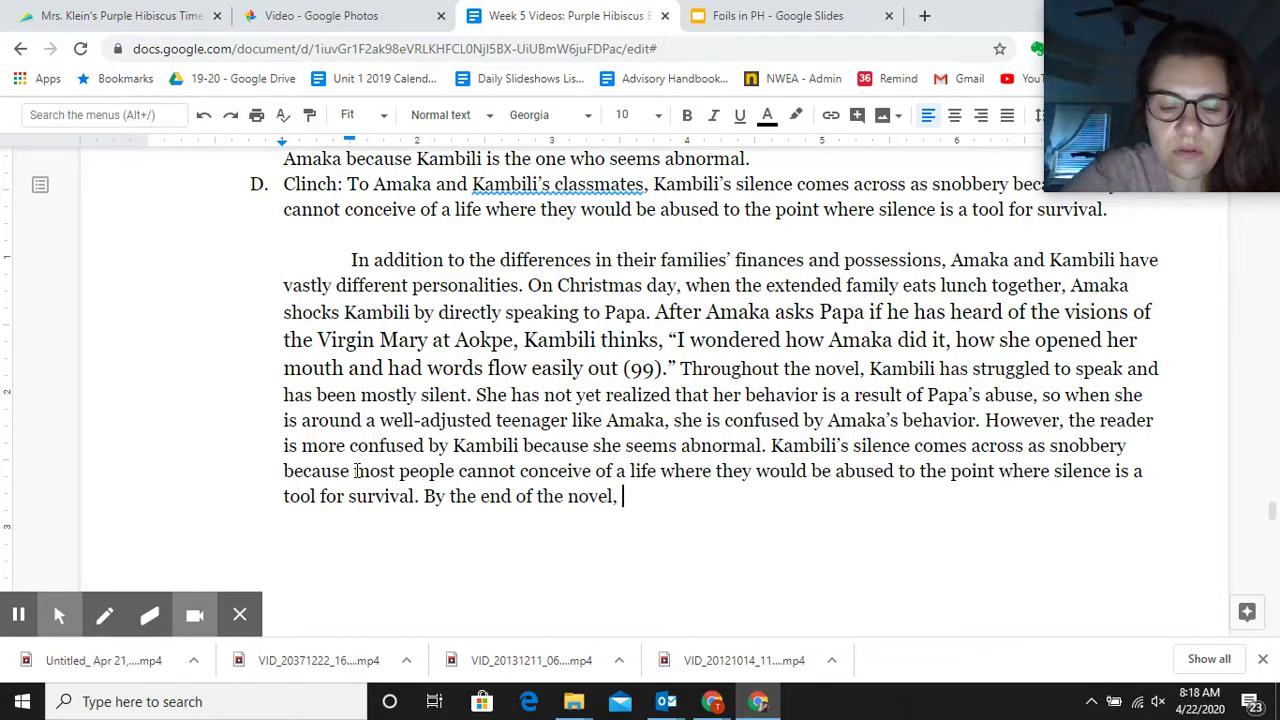
text(Kamb)
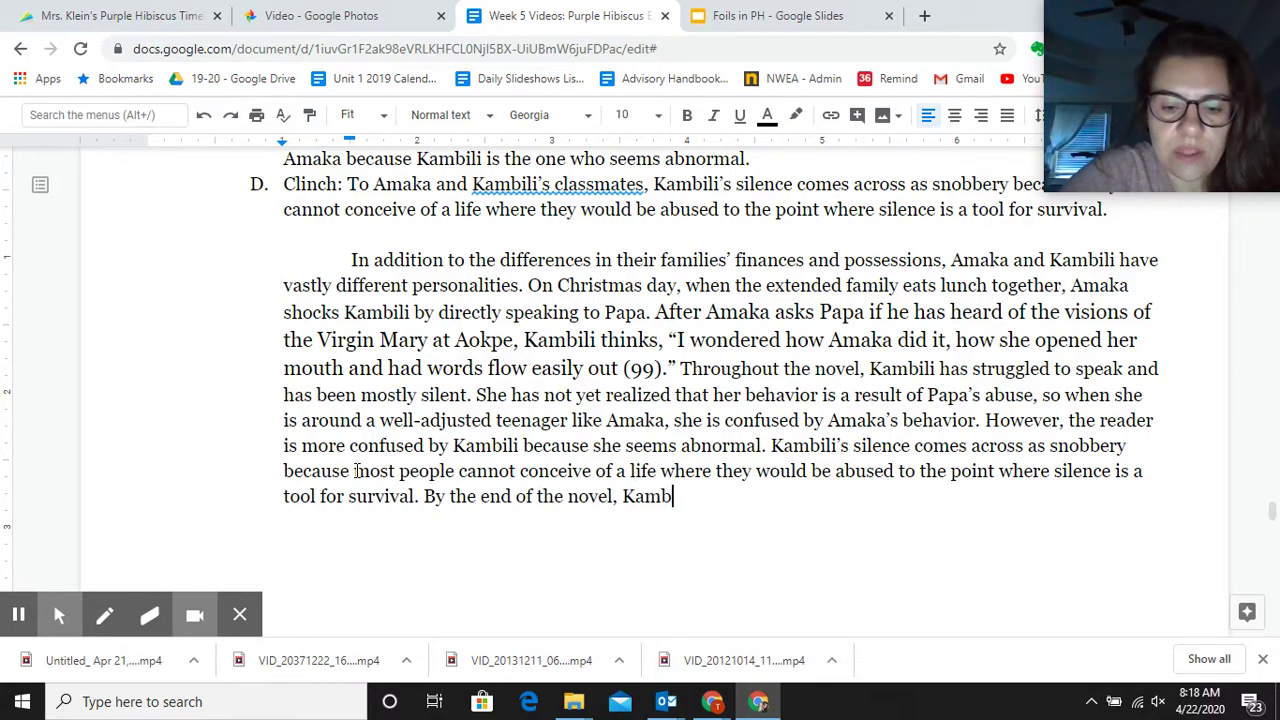
text(ili will)
Complete the closing sentence: 'Amaka will inspire Kambili to open up and let her “words flow easily out.”'.
key(BackSpace)
key(BackSpace)
key(BackSpace)
key(BackSpace)
key(BackSpace)
key(BackSpace)
key(BackSpace)
key(BackSpace)
key(BackSpace)
key(BackSpace)
key(BackSpace)
key(BackSpace)
text(A)
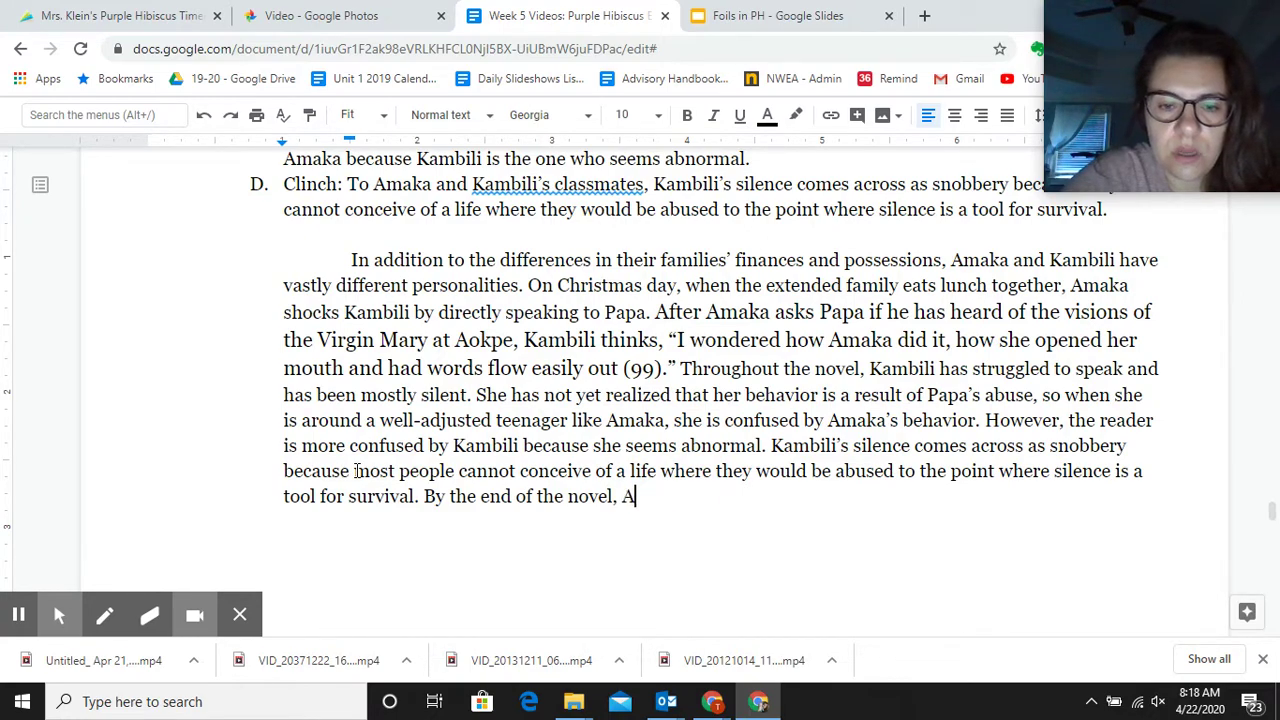
text(maka will)
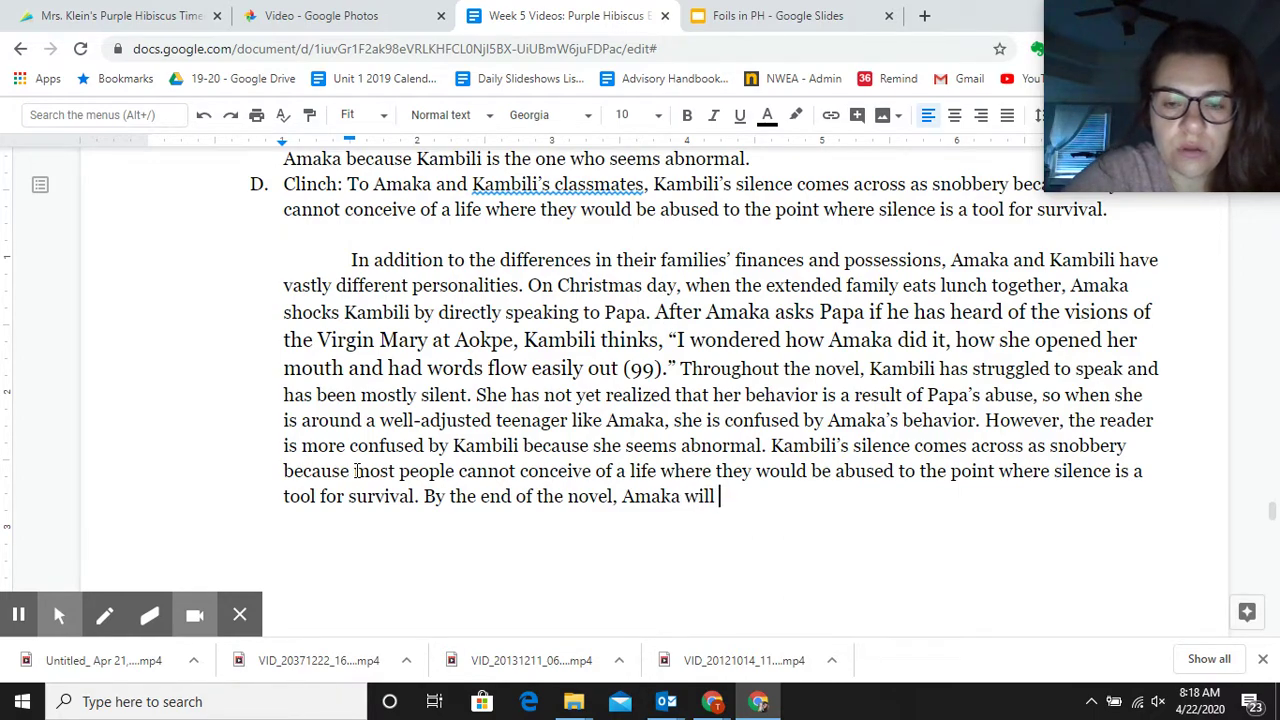
text( h)
key(BackSpace)
text(i)
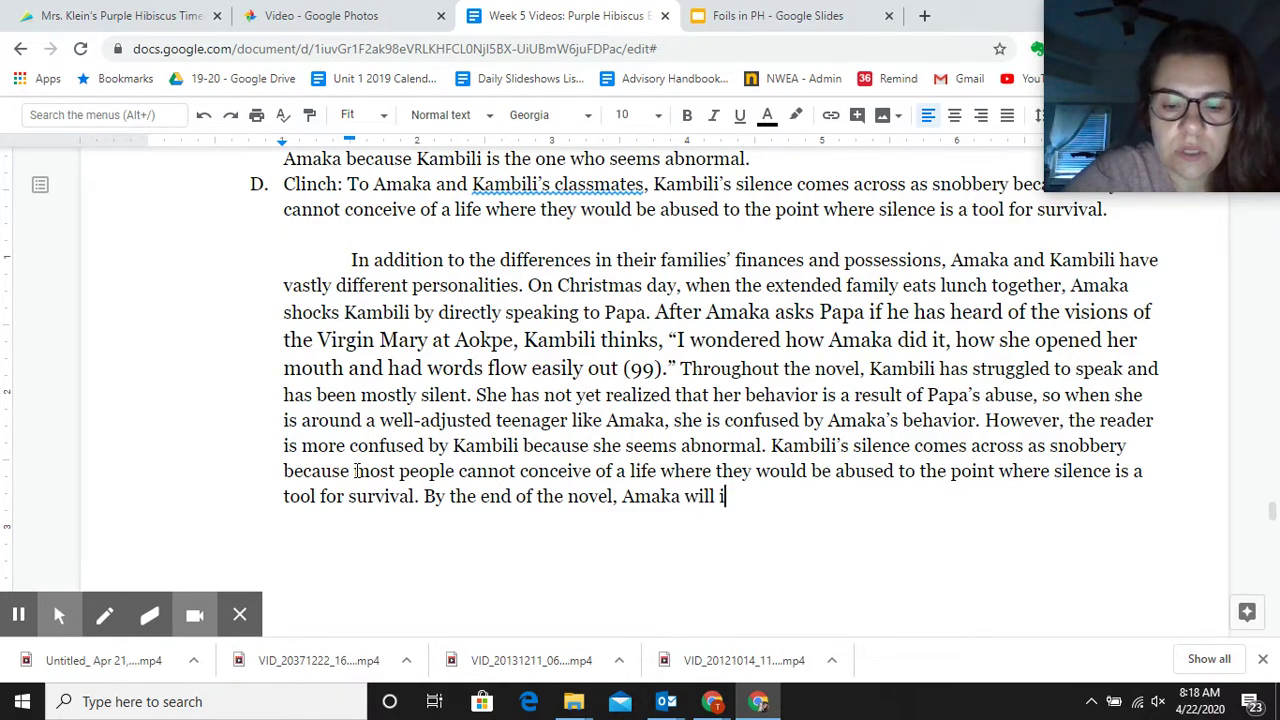
text(nspire K)
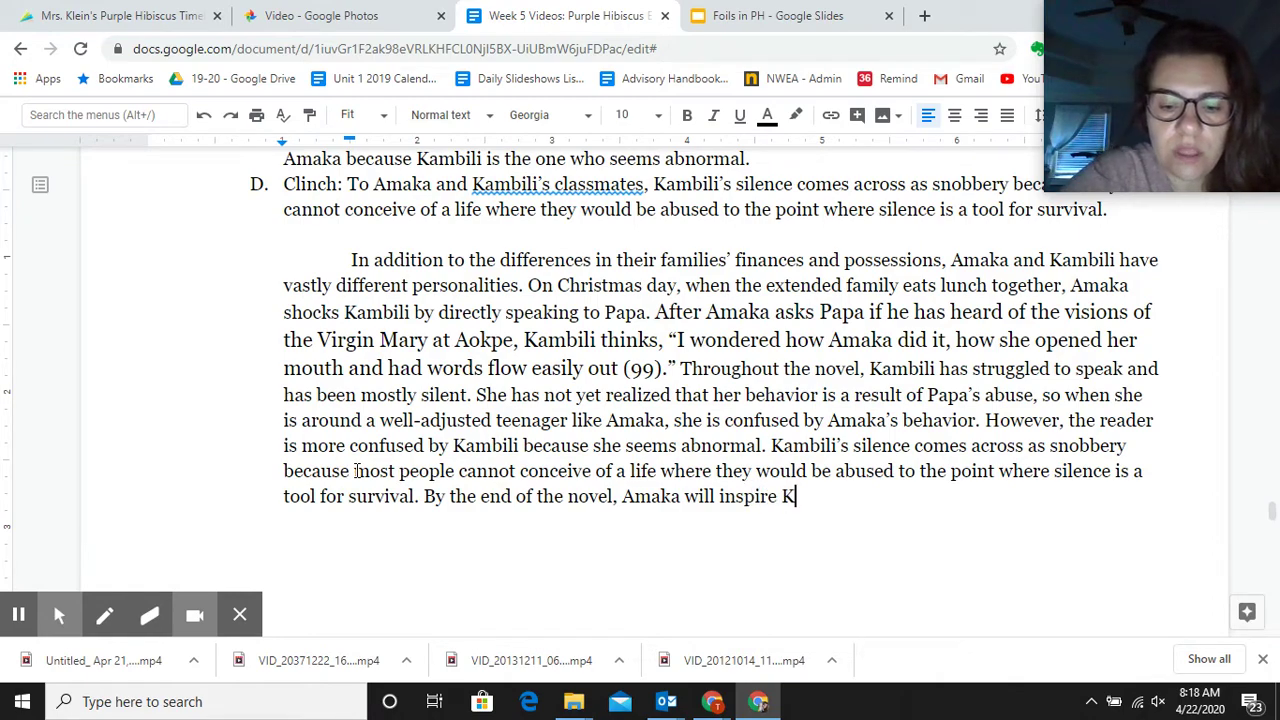
text(ambili to )
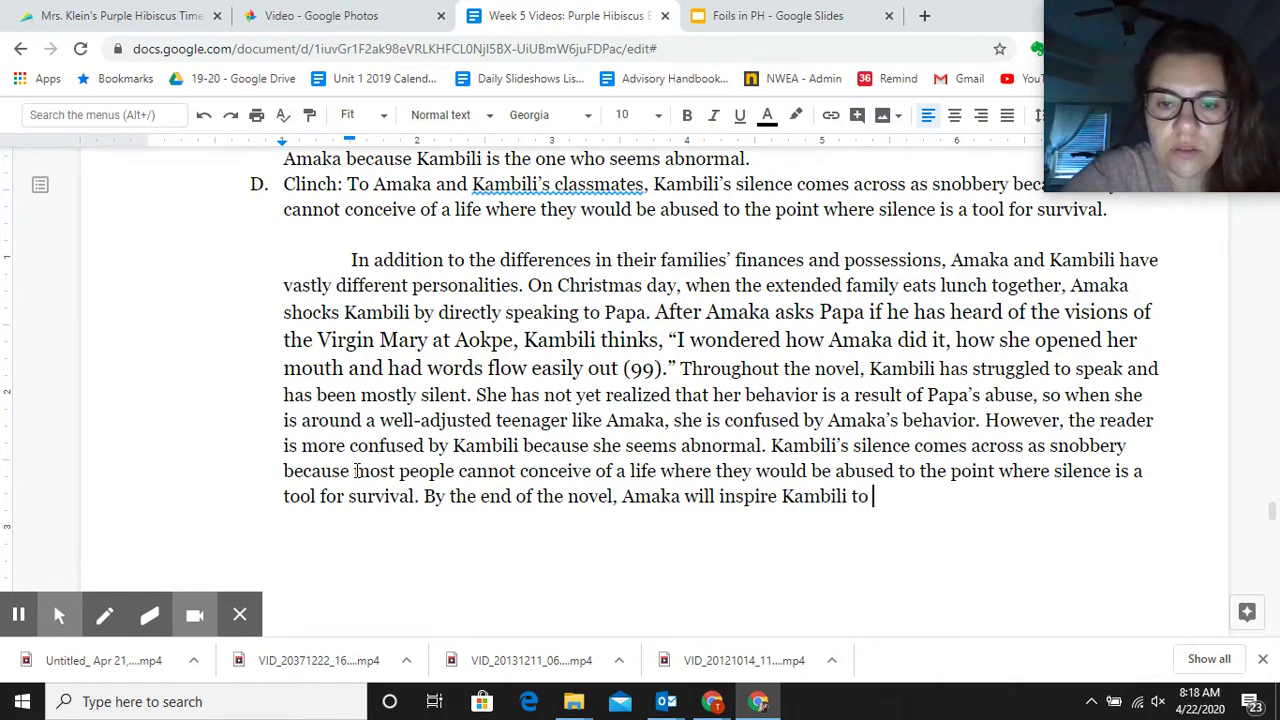
text(open up an)
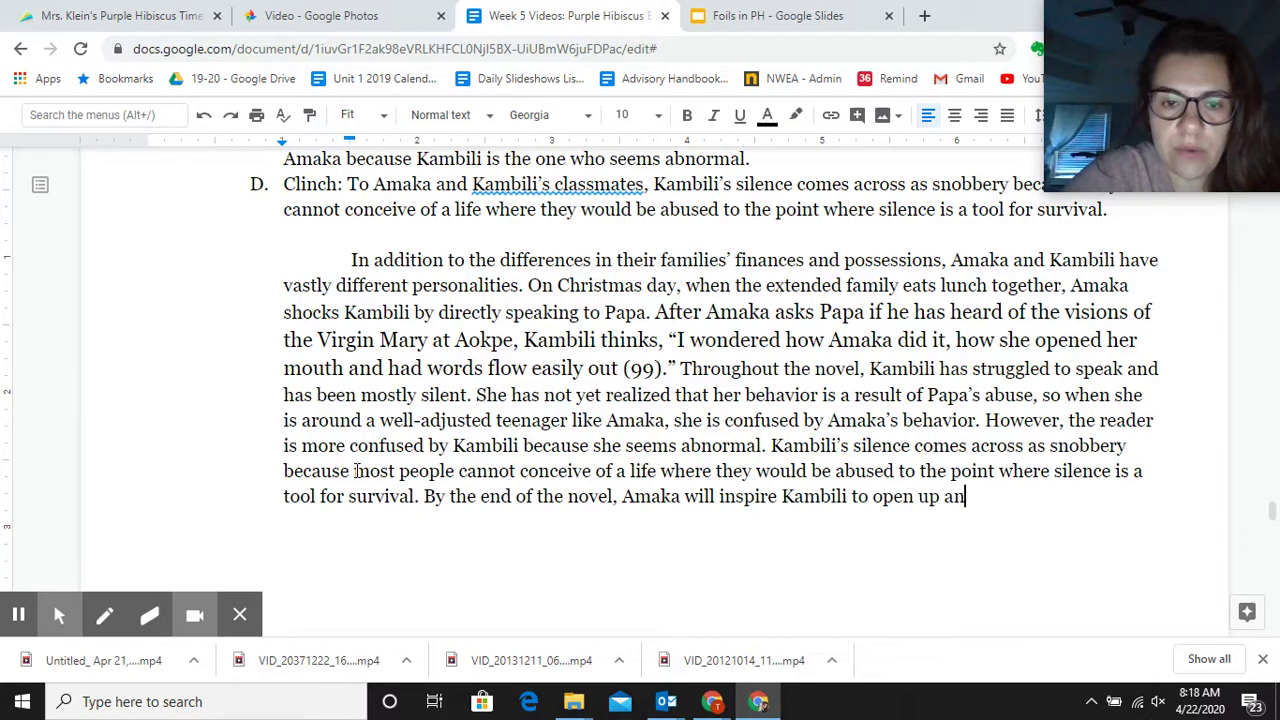
text(d let h)
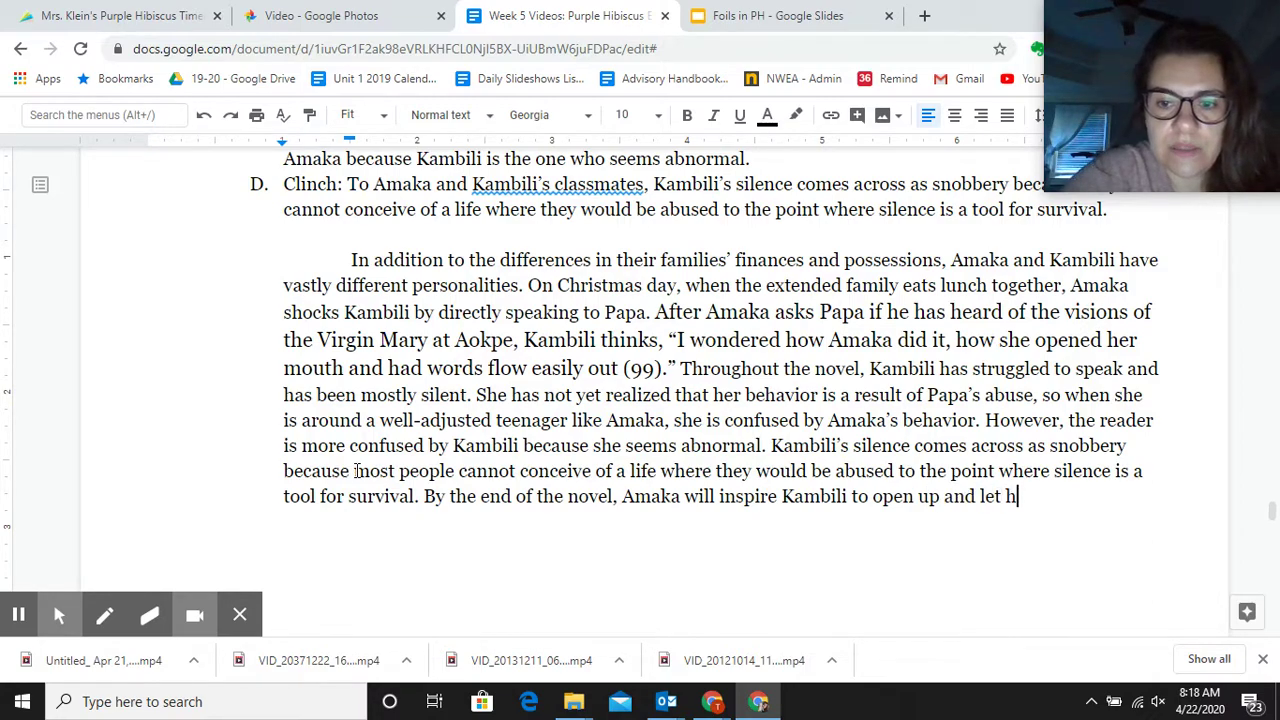
text(er “wor)
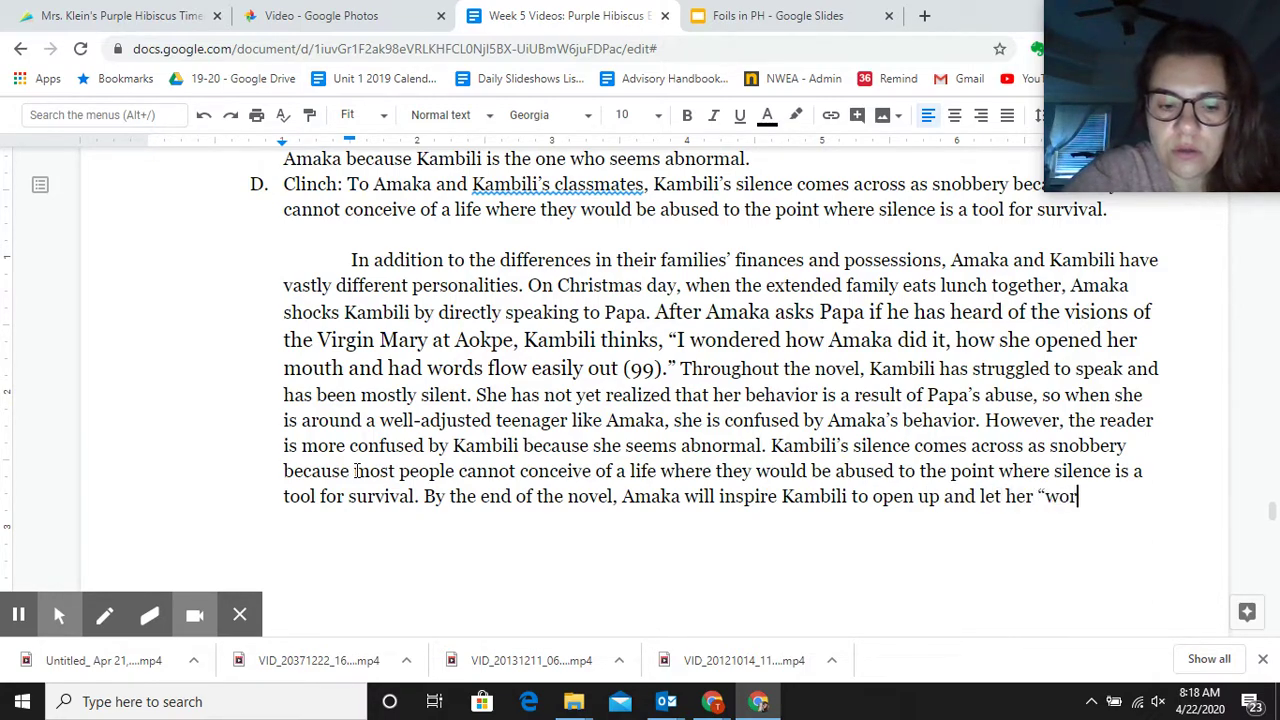
text(ds flow )
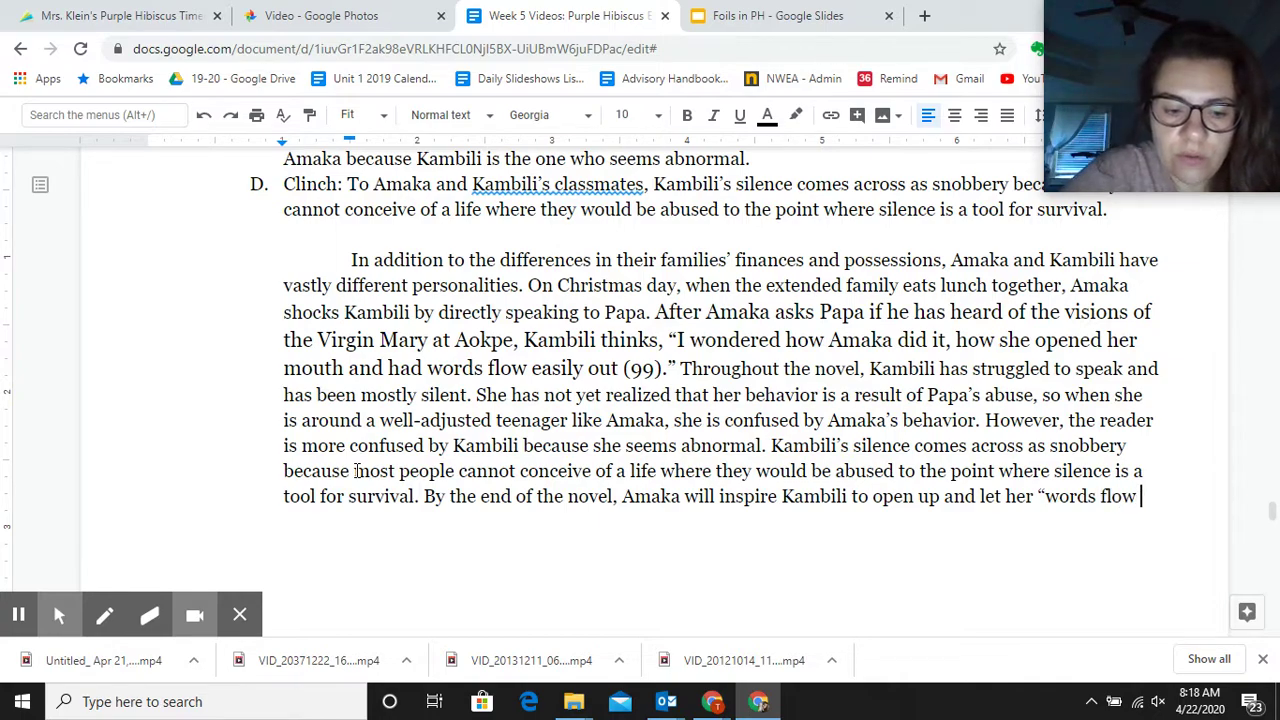
text(easily out,)
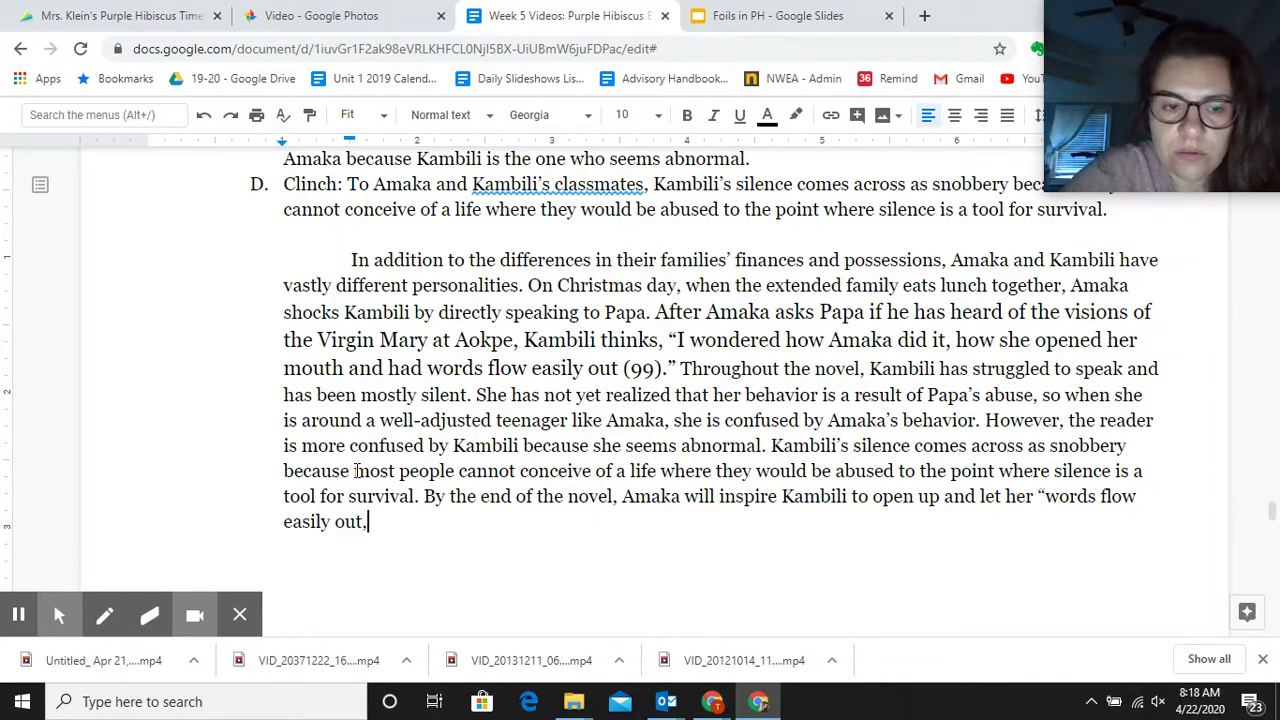
key(BackSpace)
text(.”)
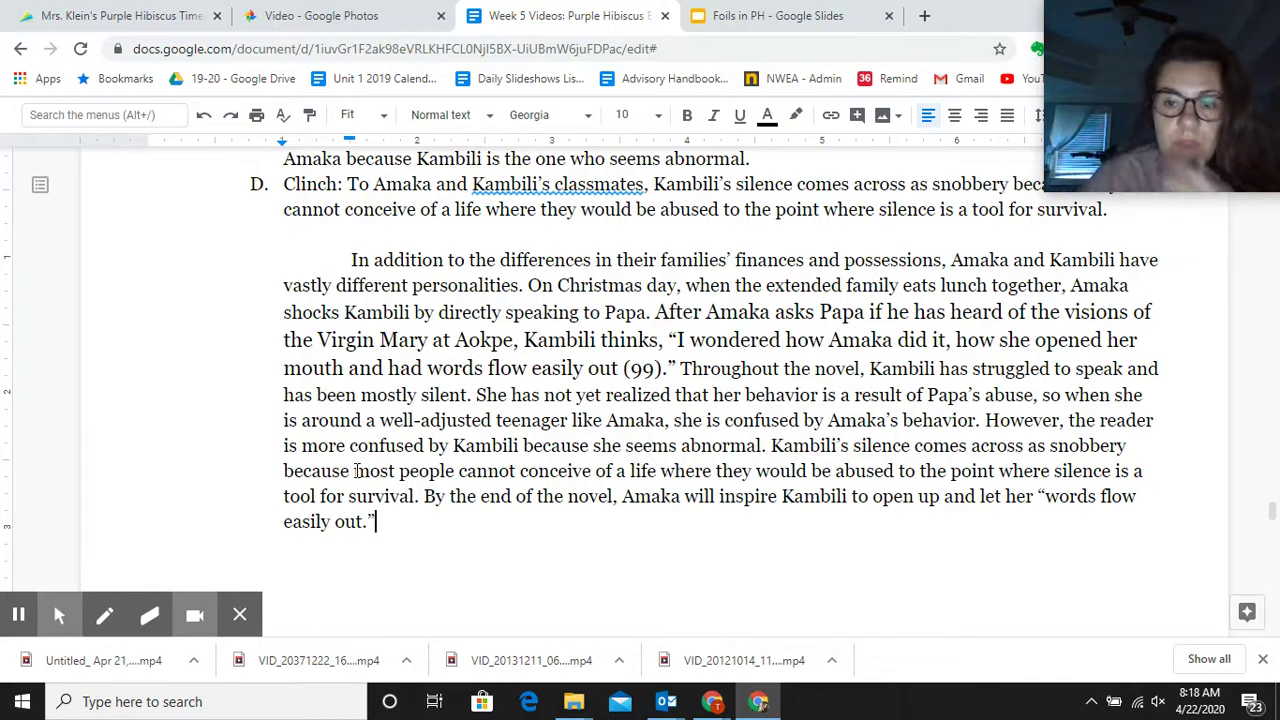
click(1038, 495)
drag(1038, 495, 1060, 535)
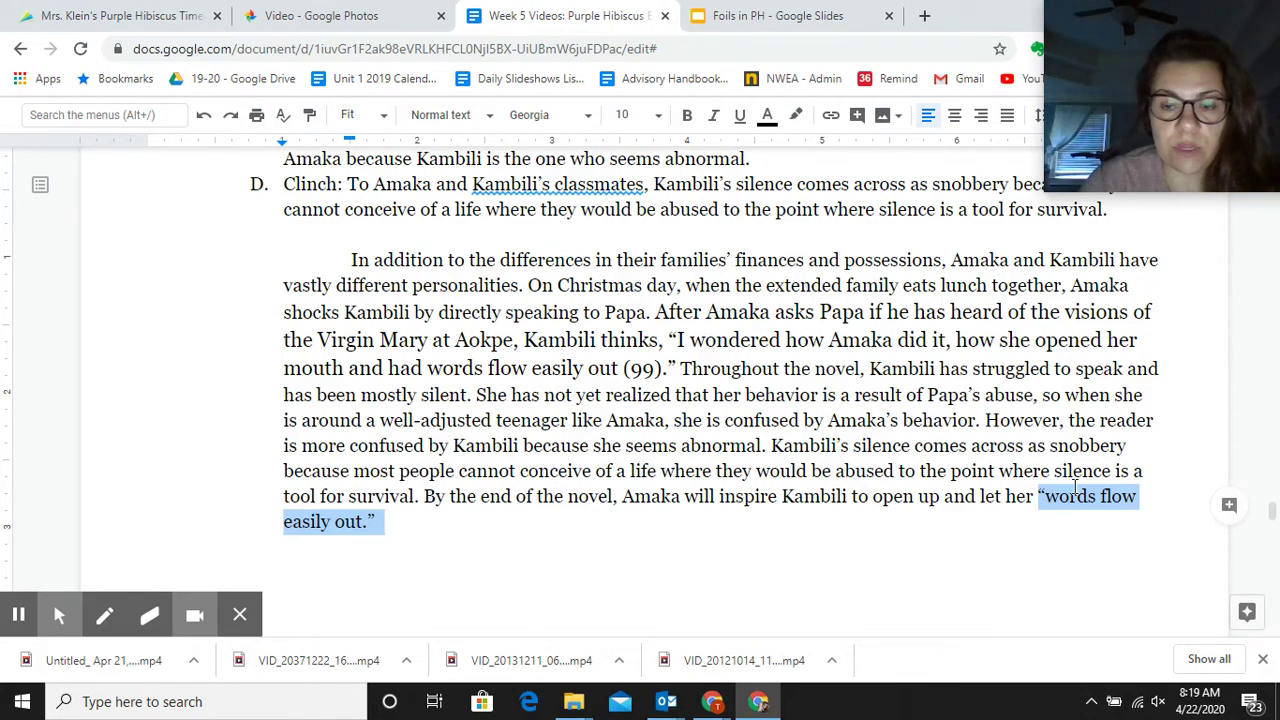
click(526, 547)
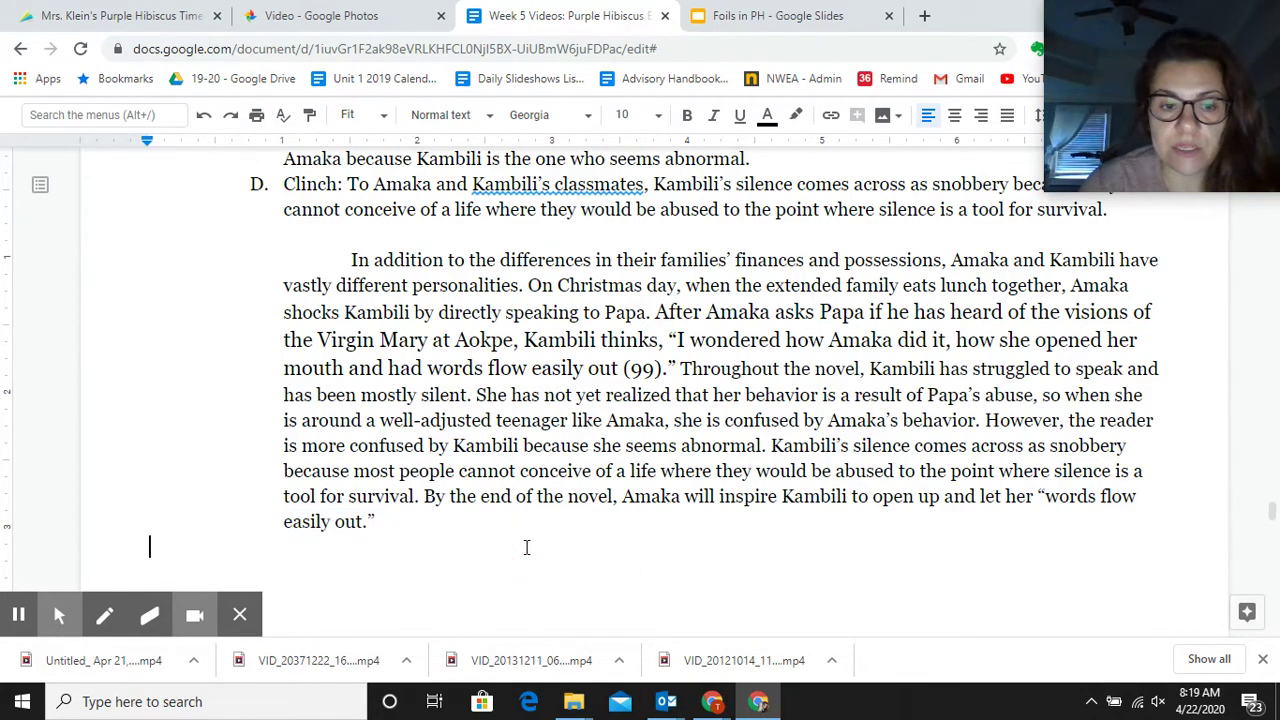